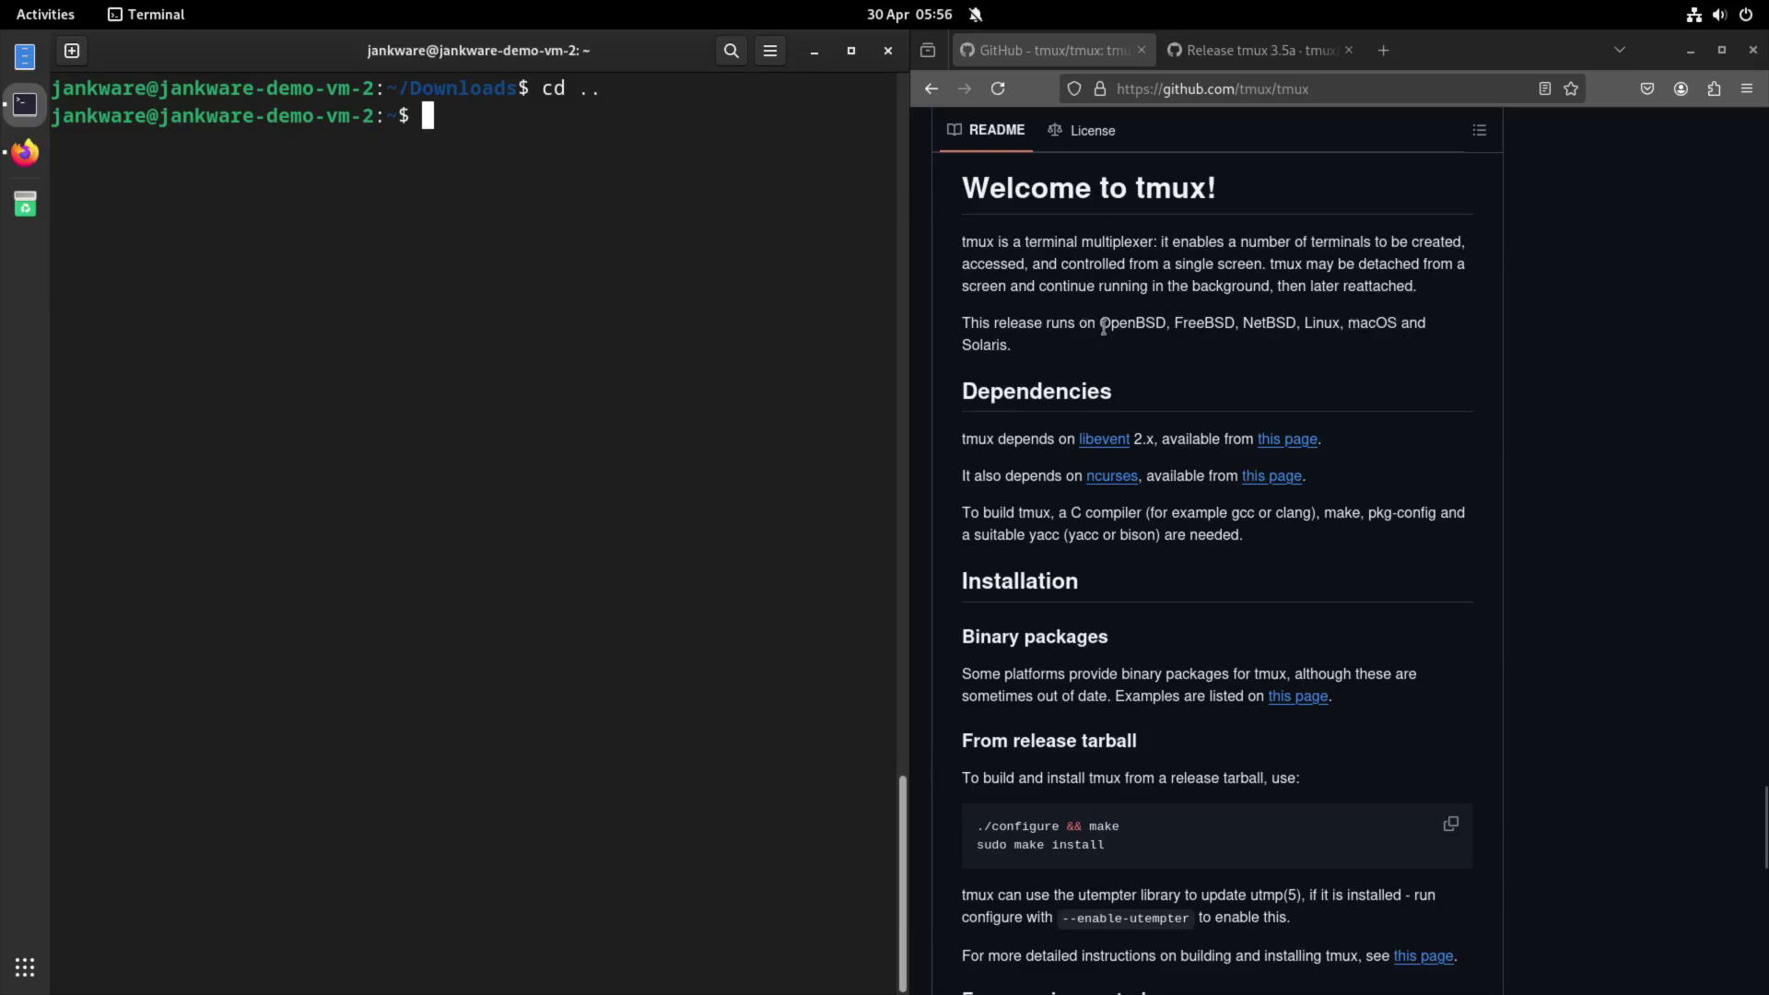
Read the tmux README's platform and build notes and check the Release tmux 3.5a tab
left_click_drag(1102, 322, 1111, 345)
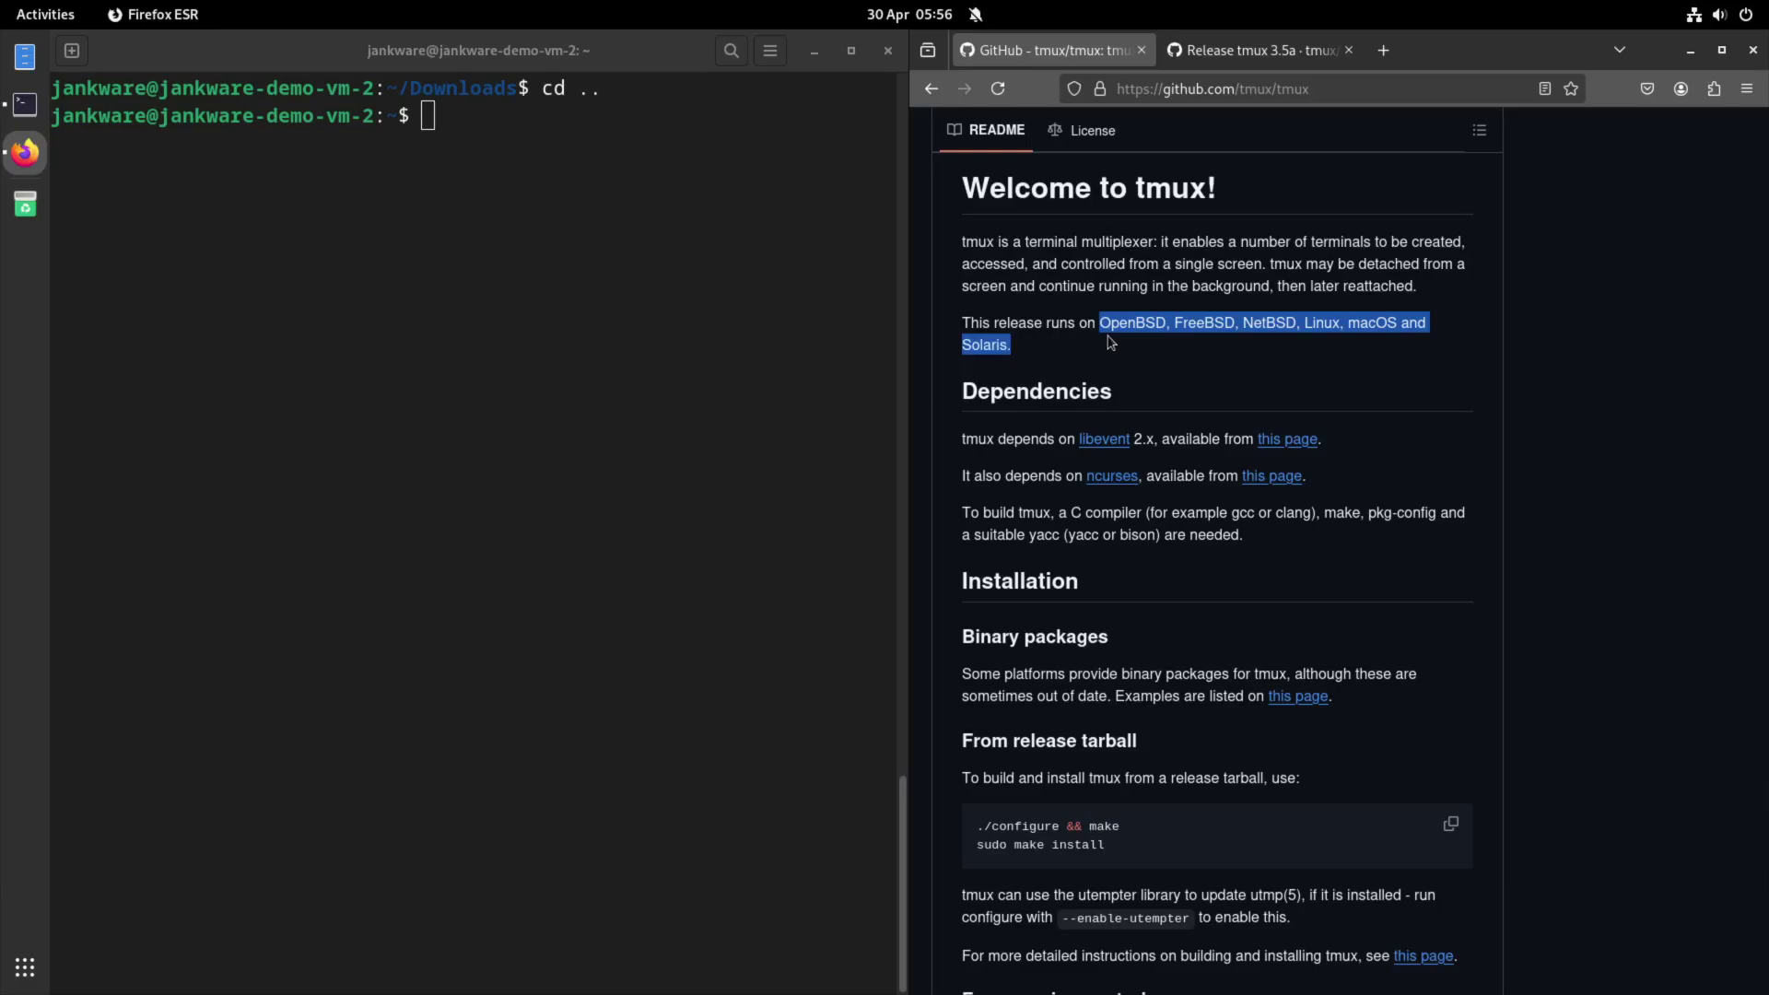
left_click(1103, 344)
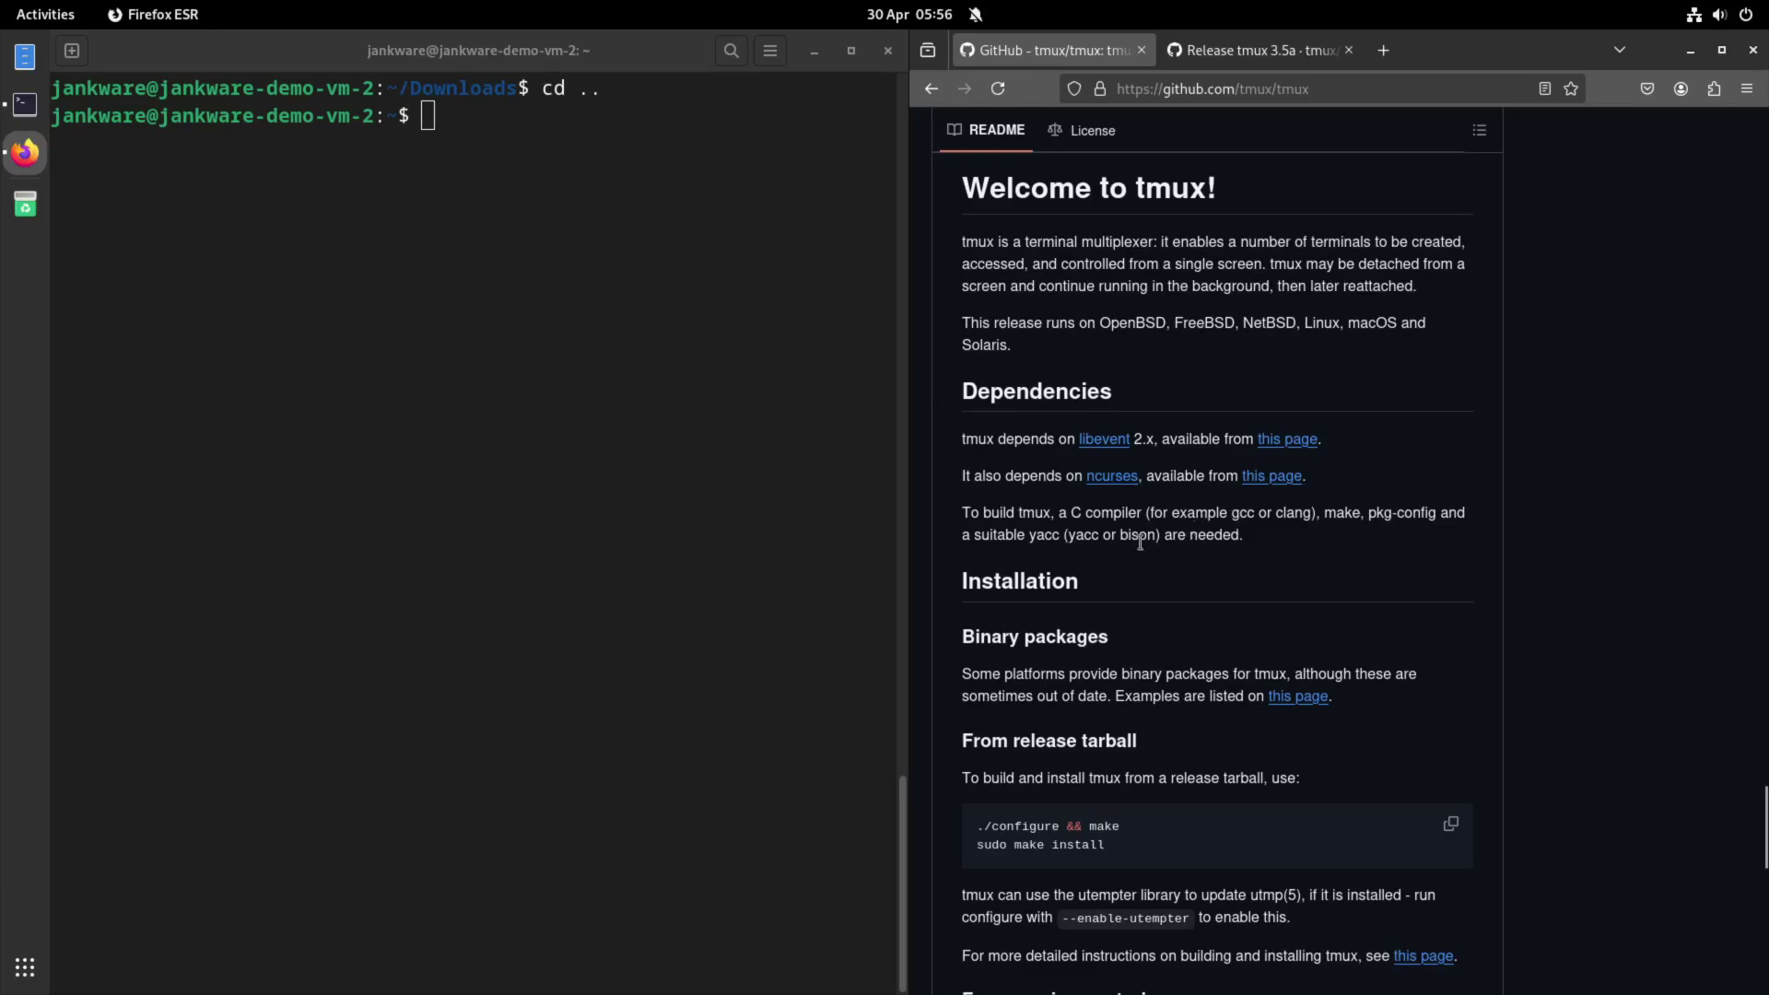
scroll(1140, 543, "down", 1)
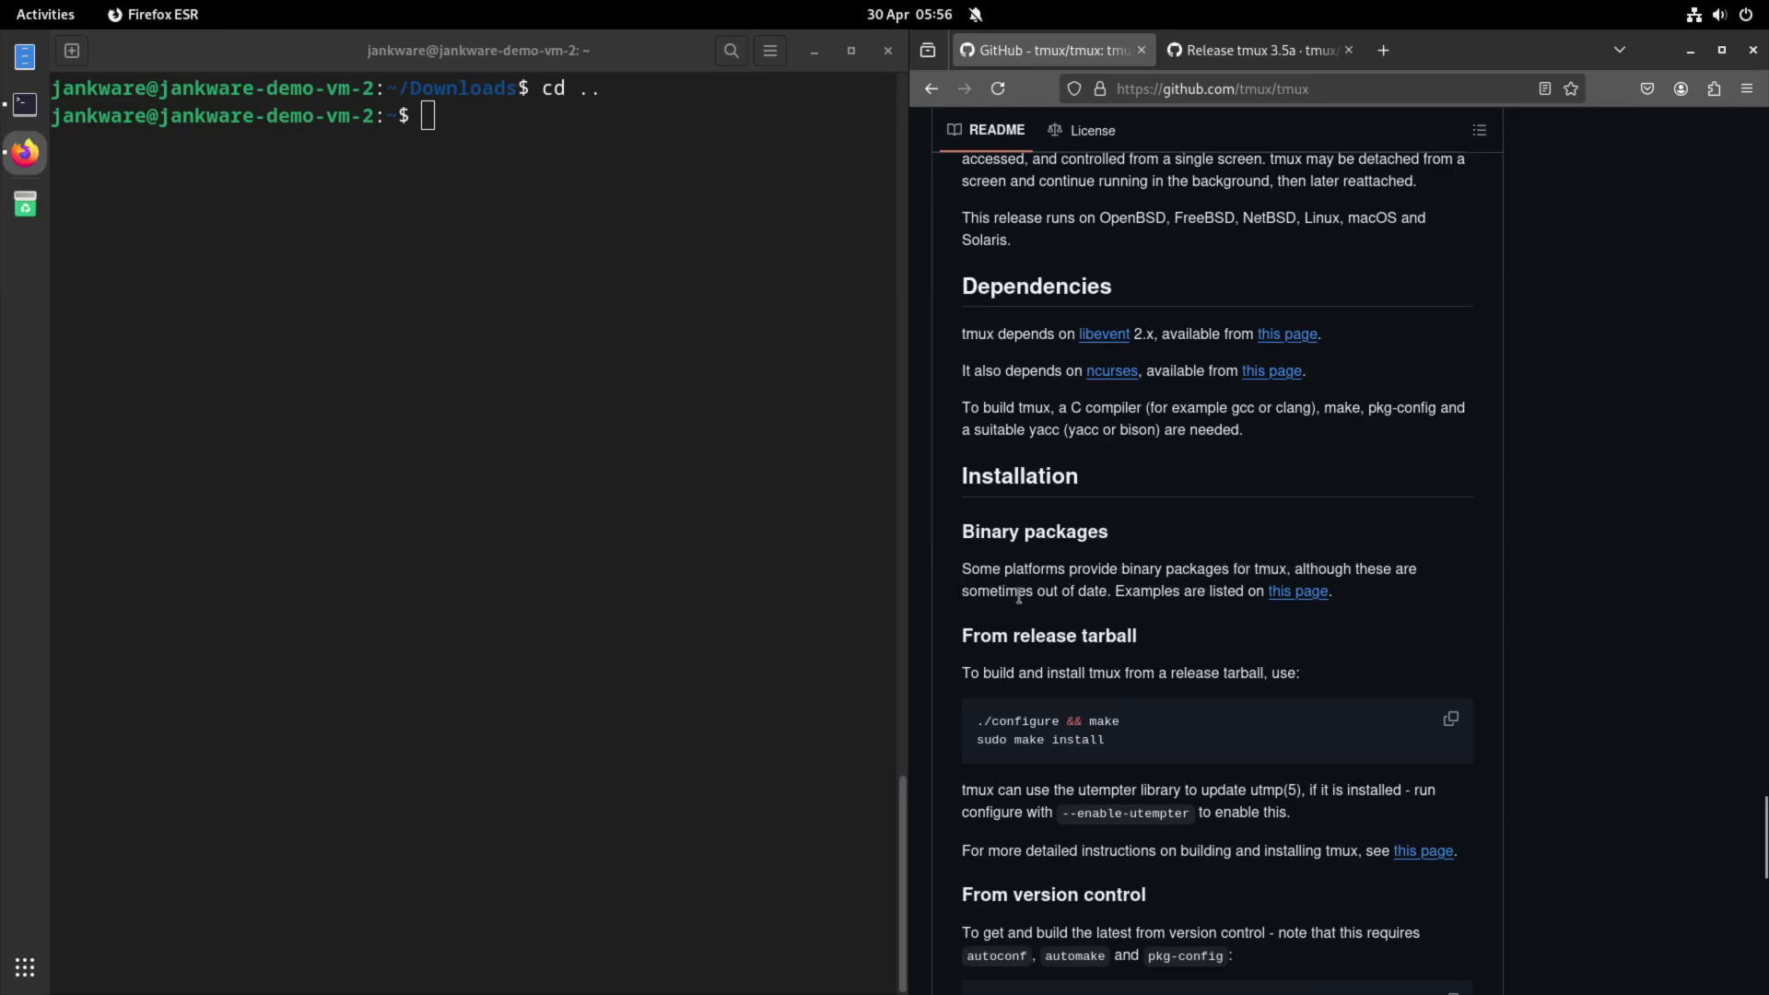
triple_click(1106, 592)
left_click(1098, 566)
scroll(1282, 558, "down", 2)
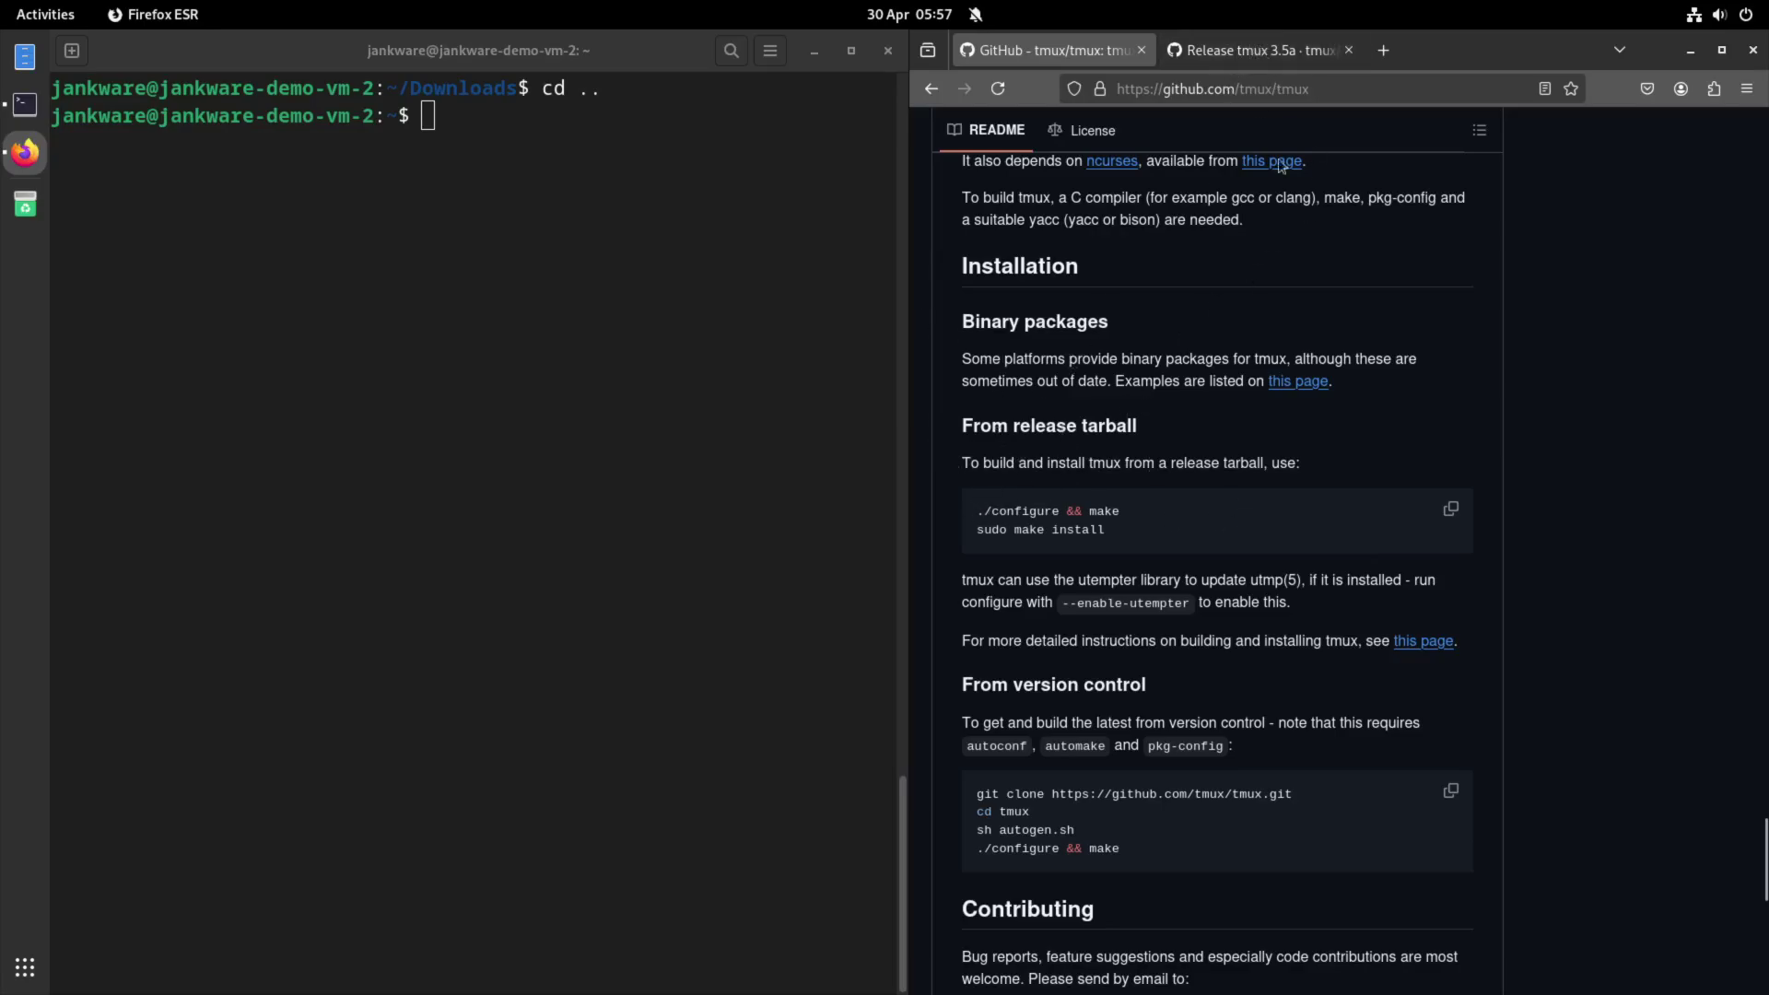
left_click(1197, 55)
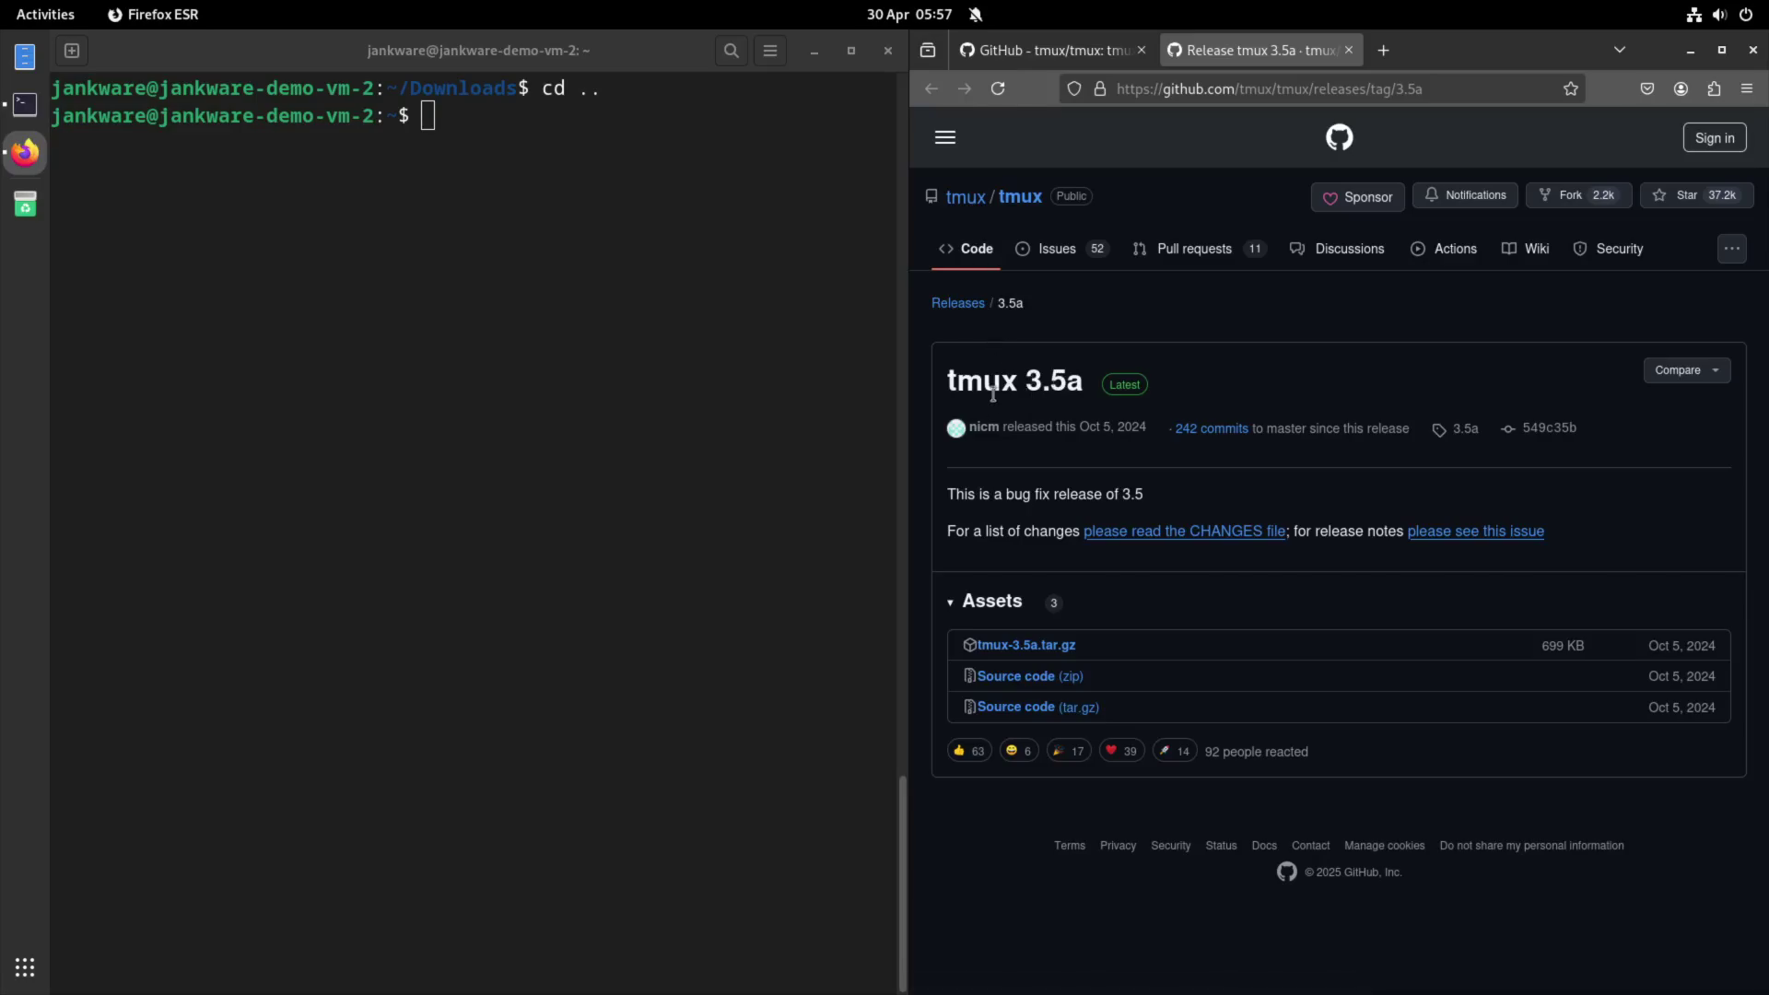
left_click(1087, 55)
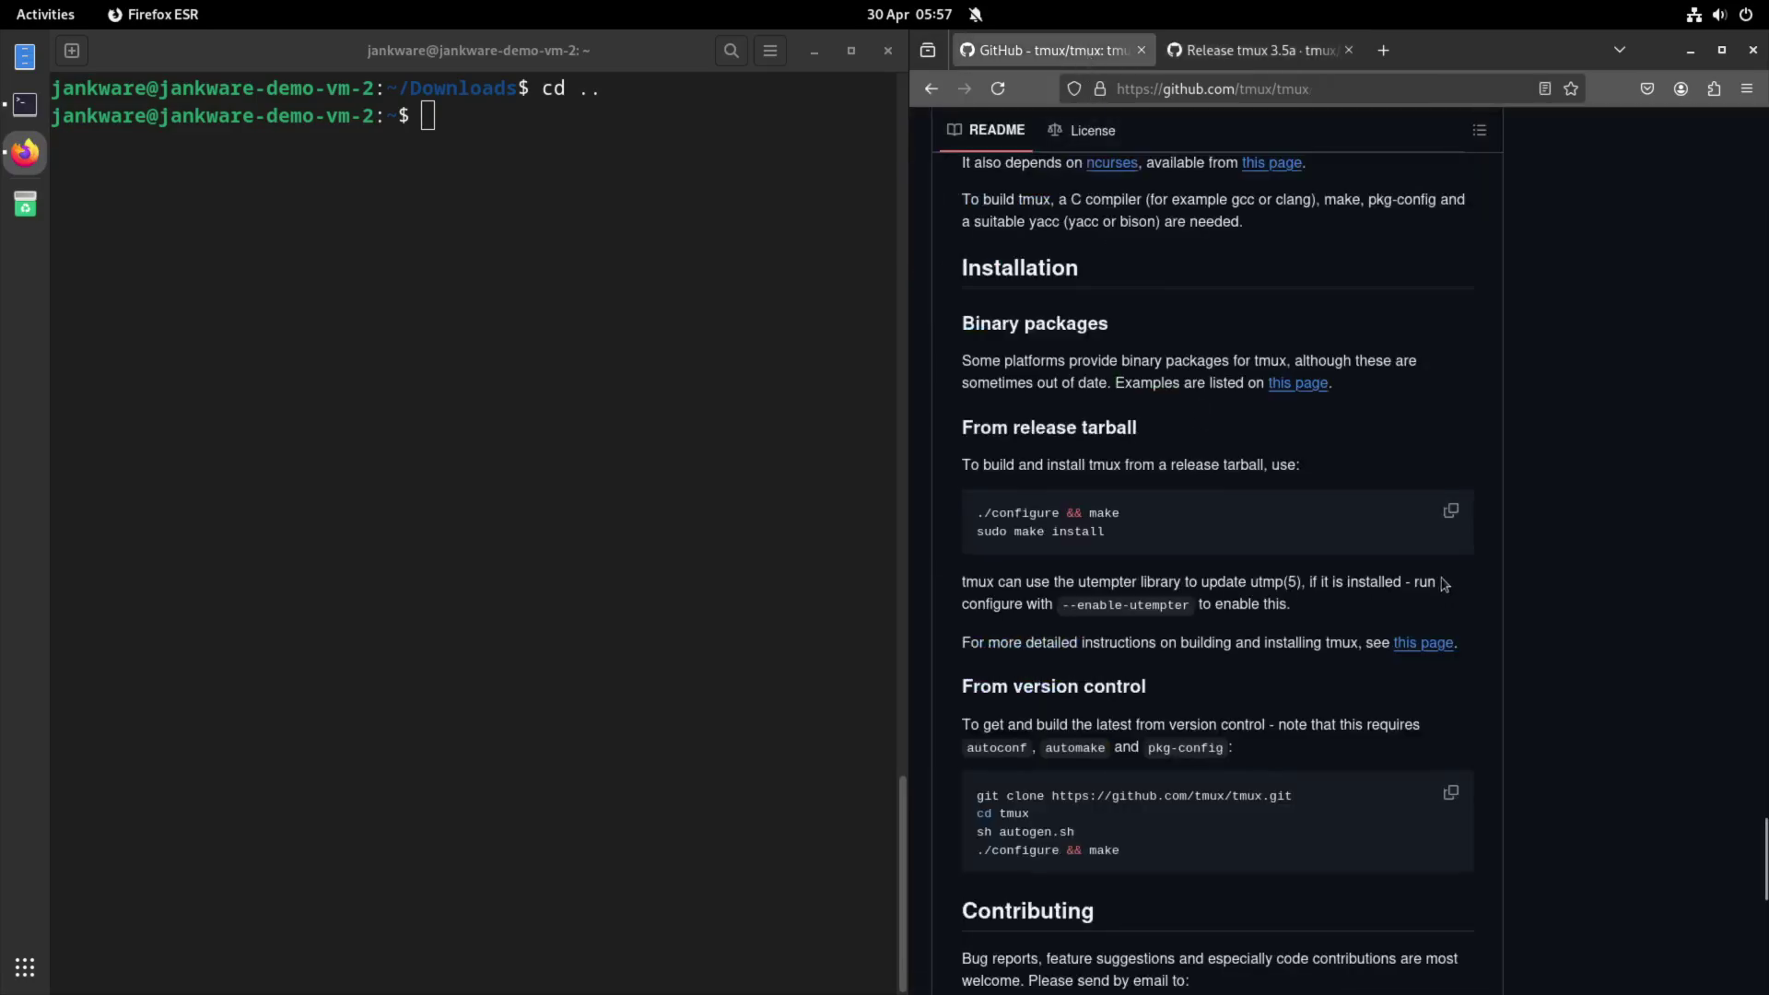
scroll(1441, 583, "up", 4)
scroll(1340, 481, "up", 3)
scroll(1340, 481, "up", 5)
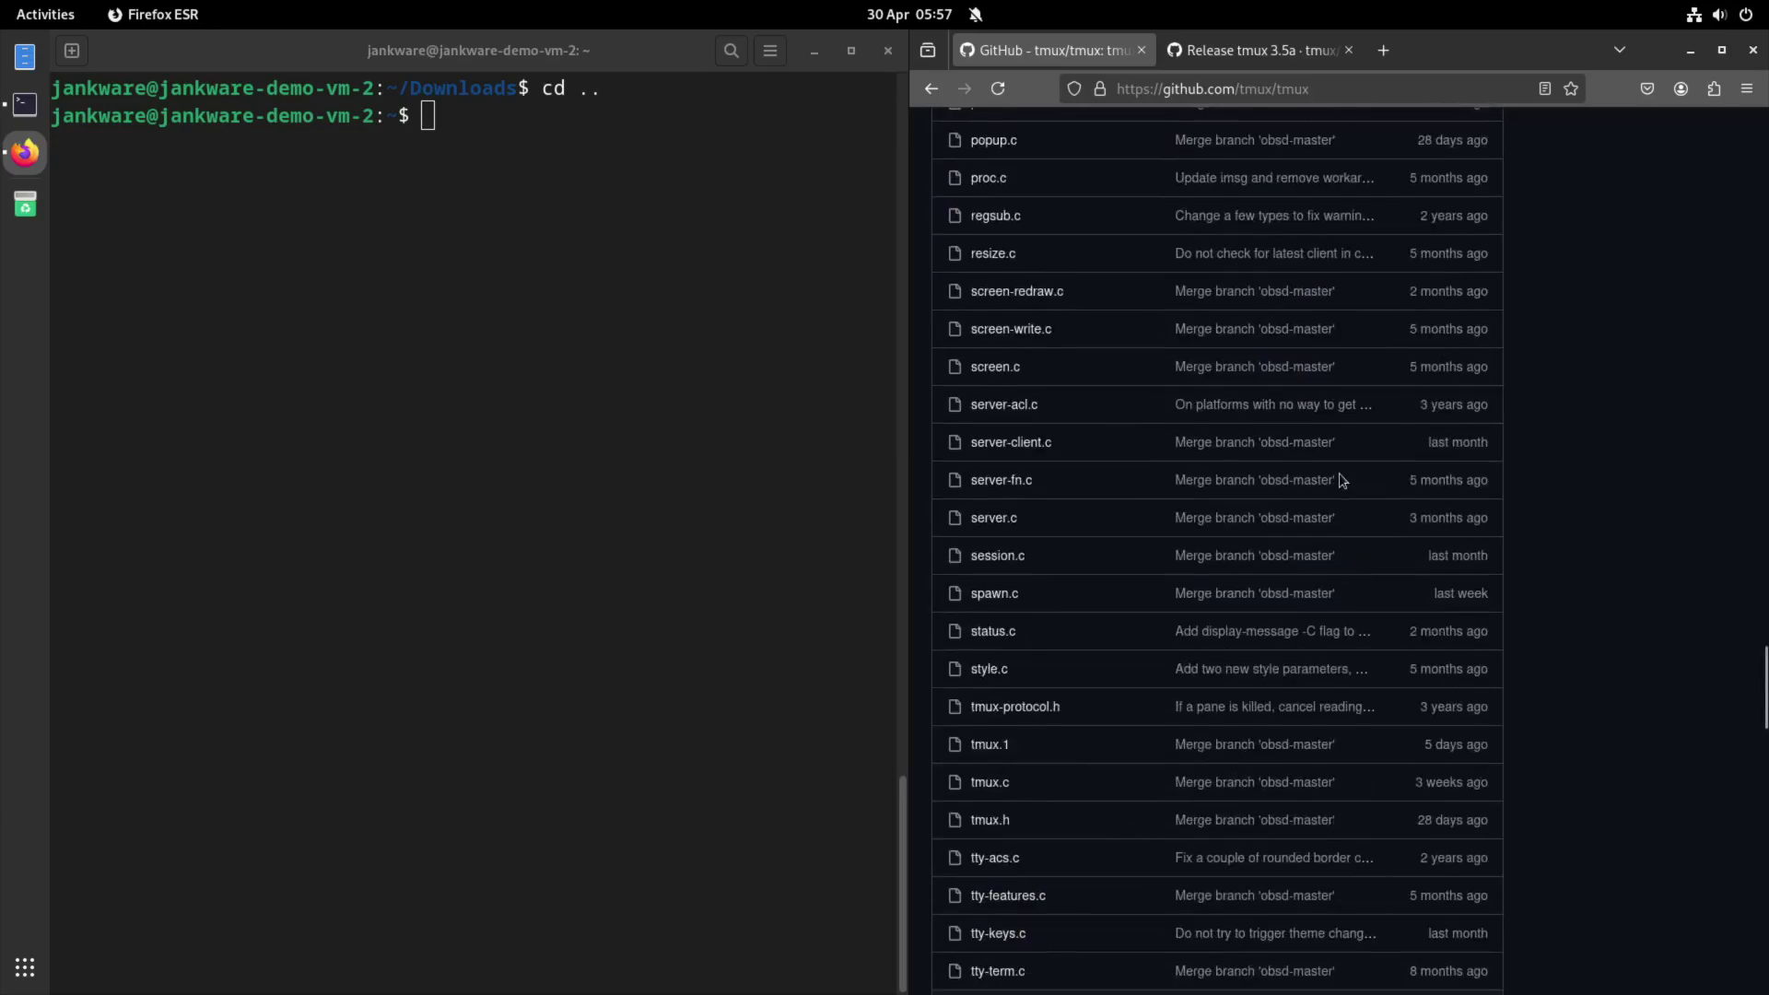
scroll(1340, 481, "up", 5)
scroll(1340, 482, "up", 5)
scroll(1339, 482, "up", 3)
scroll(1339, 484, "up", 3)
scroll(1336, 489, "up", 5)
scroll(1336, 489, "up", 2)
scroll(1335, 494, "up", 3)
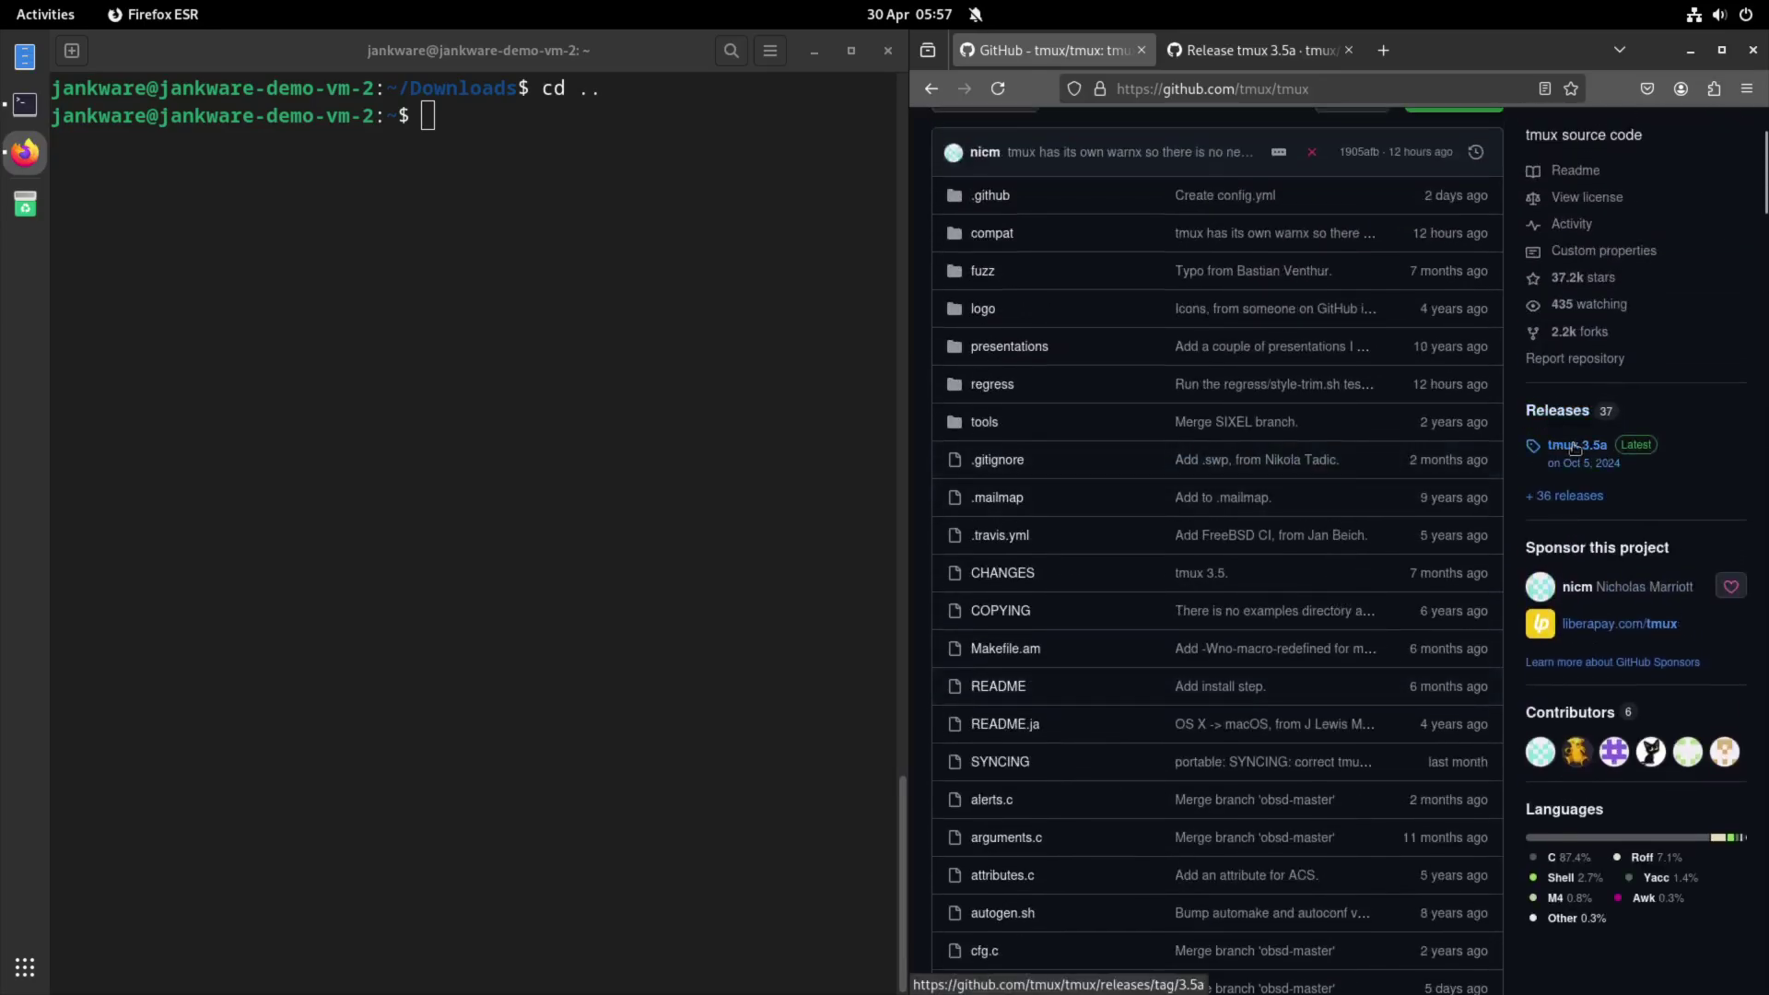
scroll(1619, 174, "up", 3)
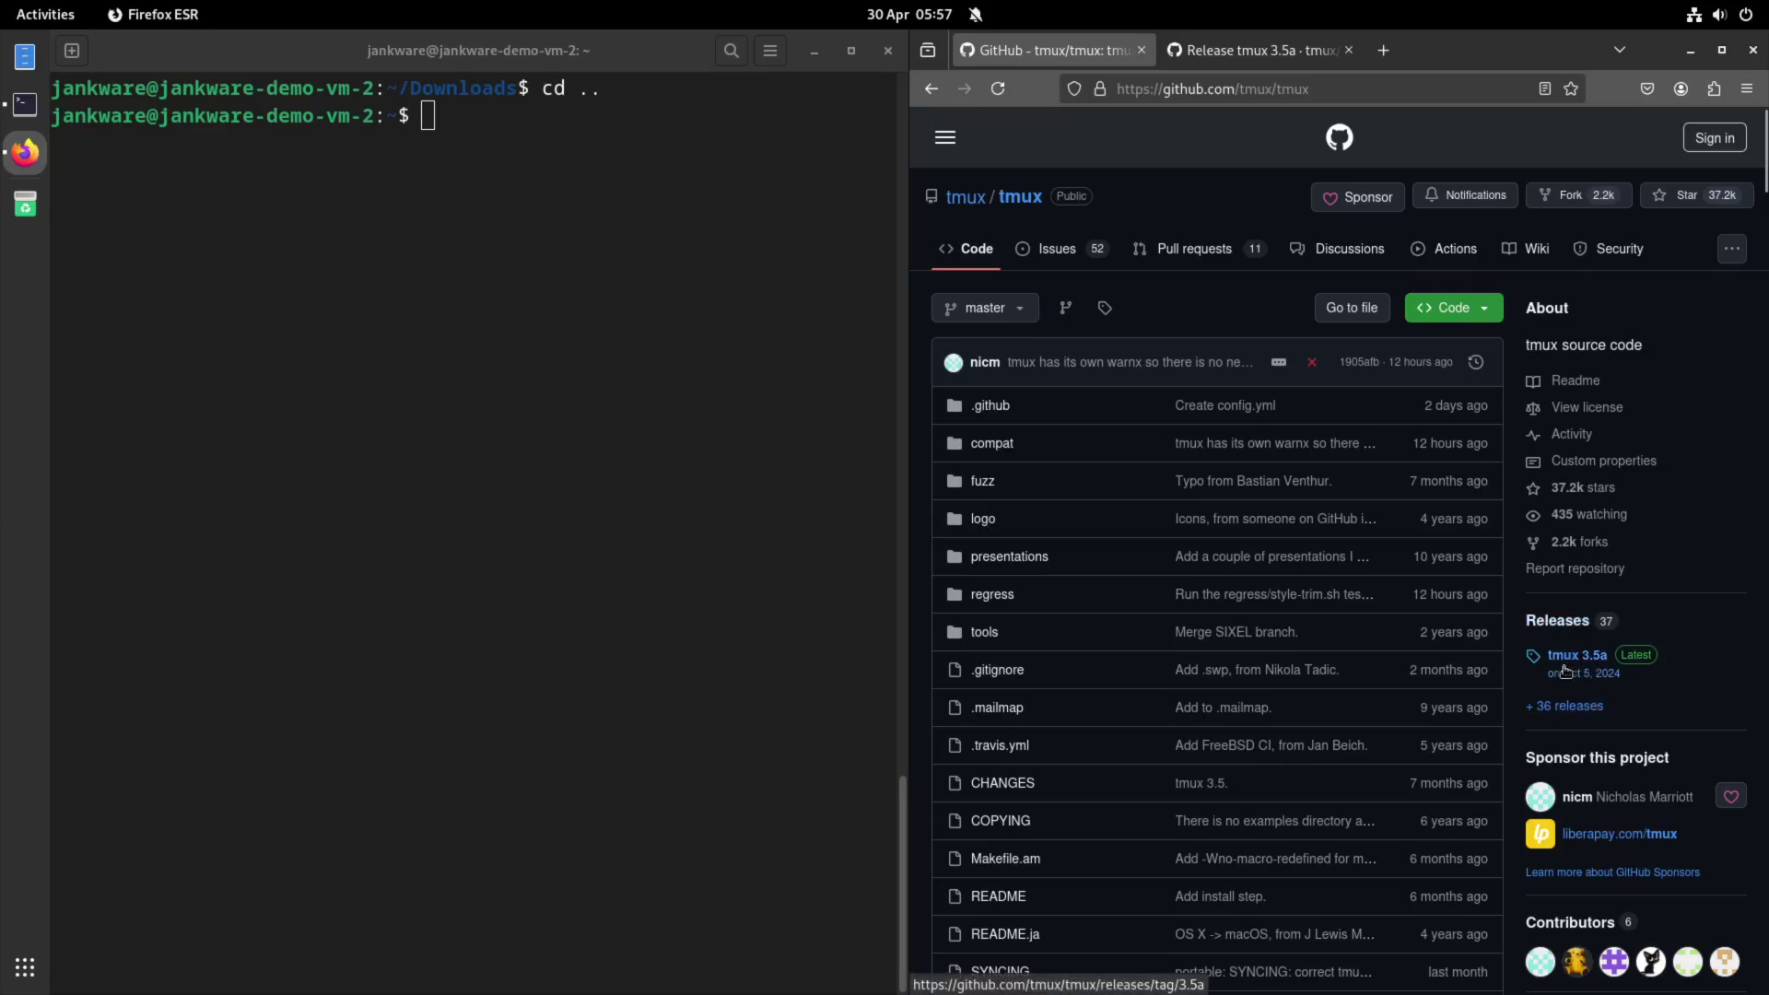
scroll(1518, 618, "down", 10)
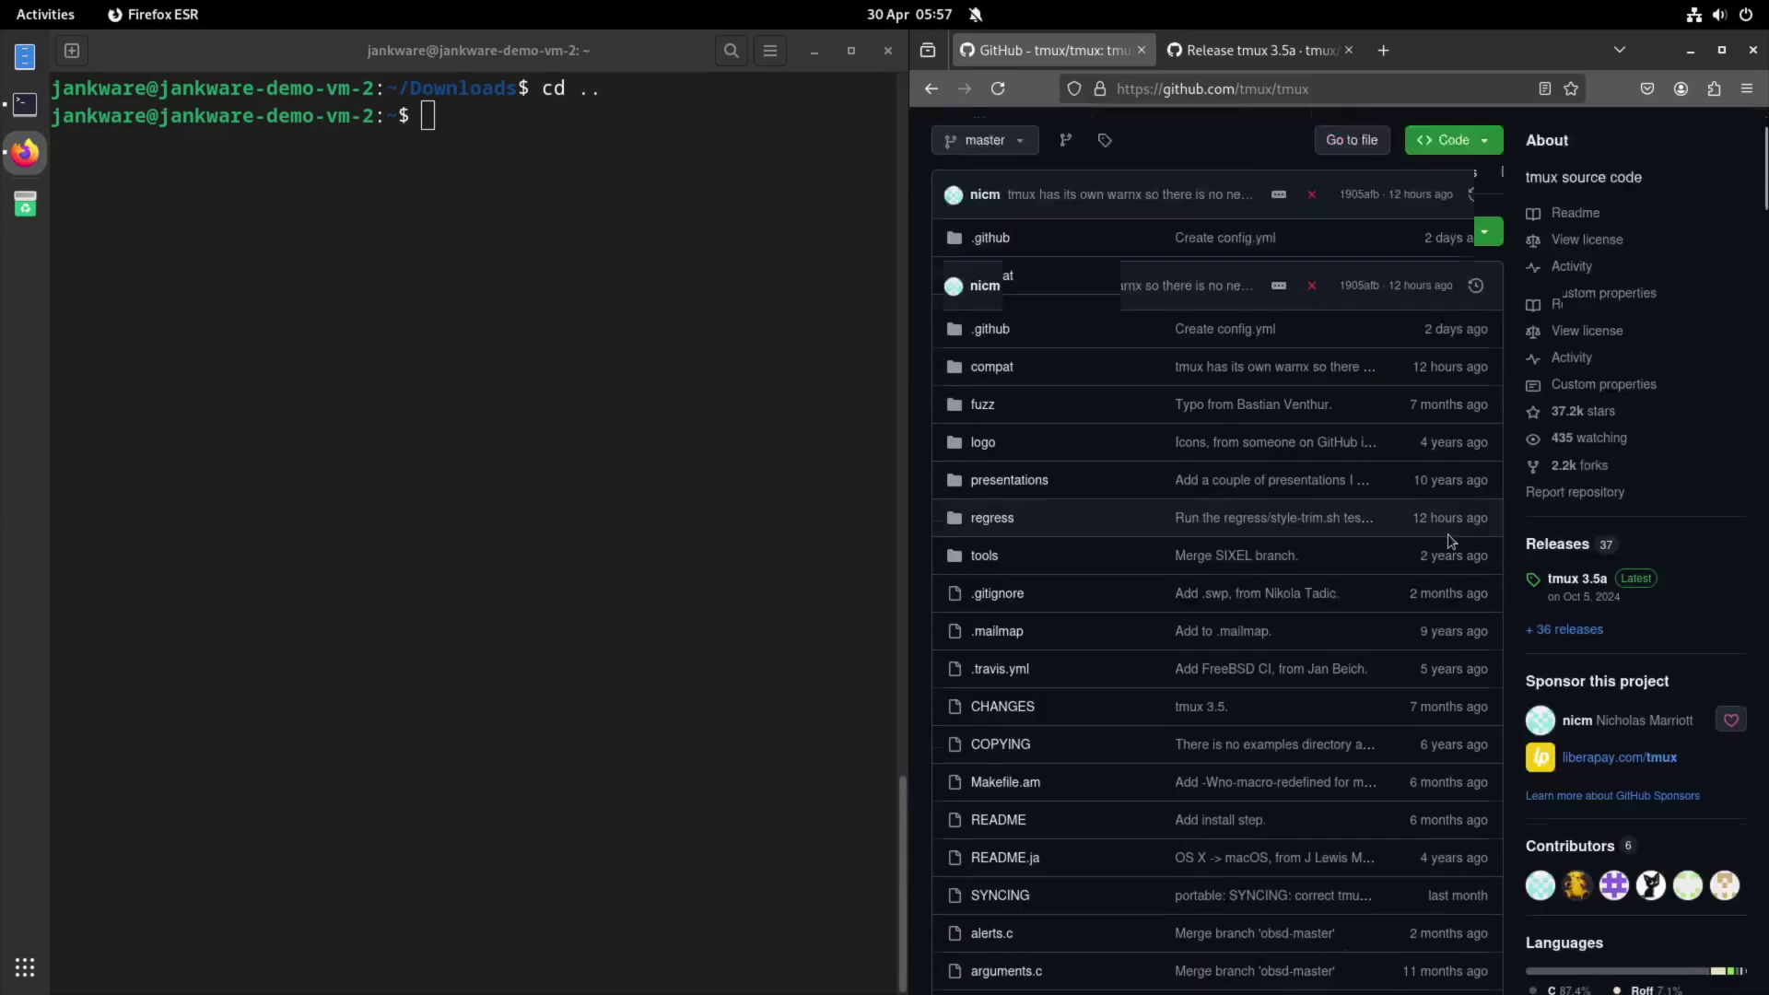
scroll(1452, 456, "down", 10)
scroll(1453, 499, "down", 10)
scroll(1454, 509, "down", 10)
scroll(1454, 510, "down", 10)
scroll(1455, 509, "down", 10)
scroll(1455, 509, "down", 10)
scroll(1438, 538, "down", 10)
scroll(1439, 538, "down", 5)
scroll(1127, 467, "up", 1)
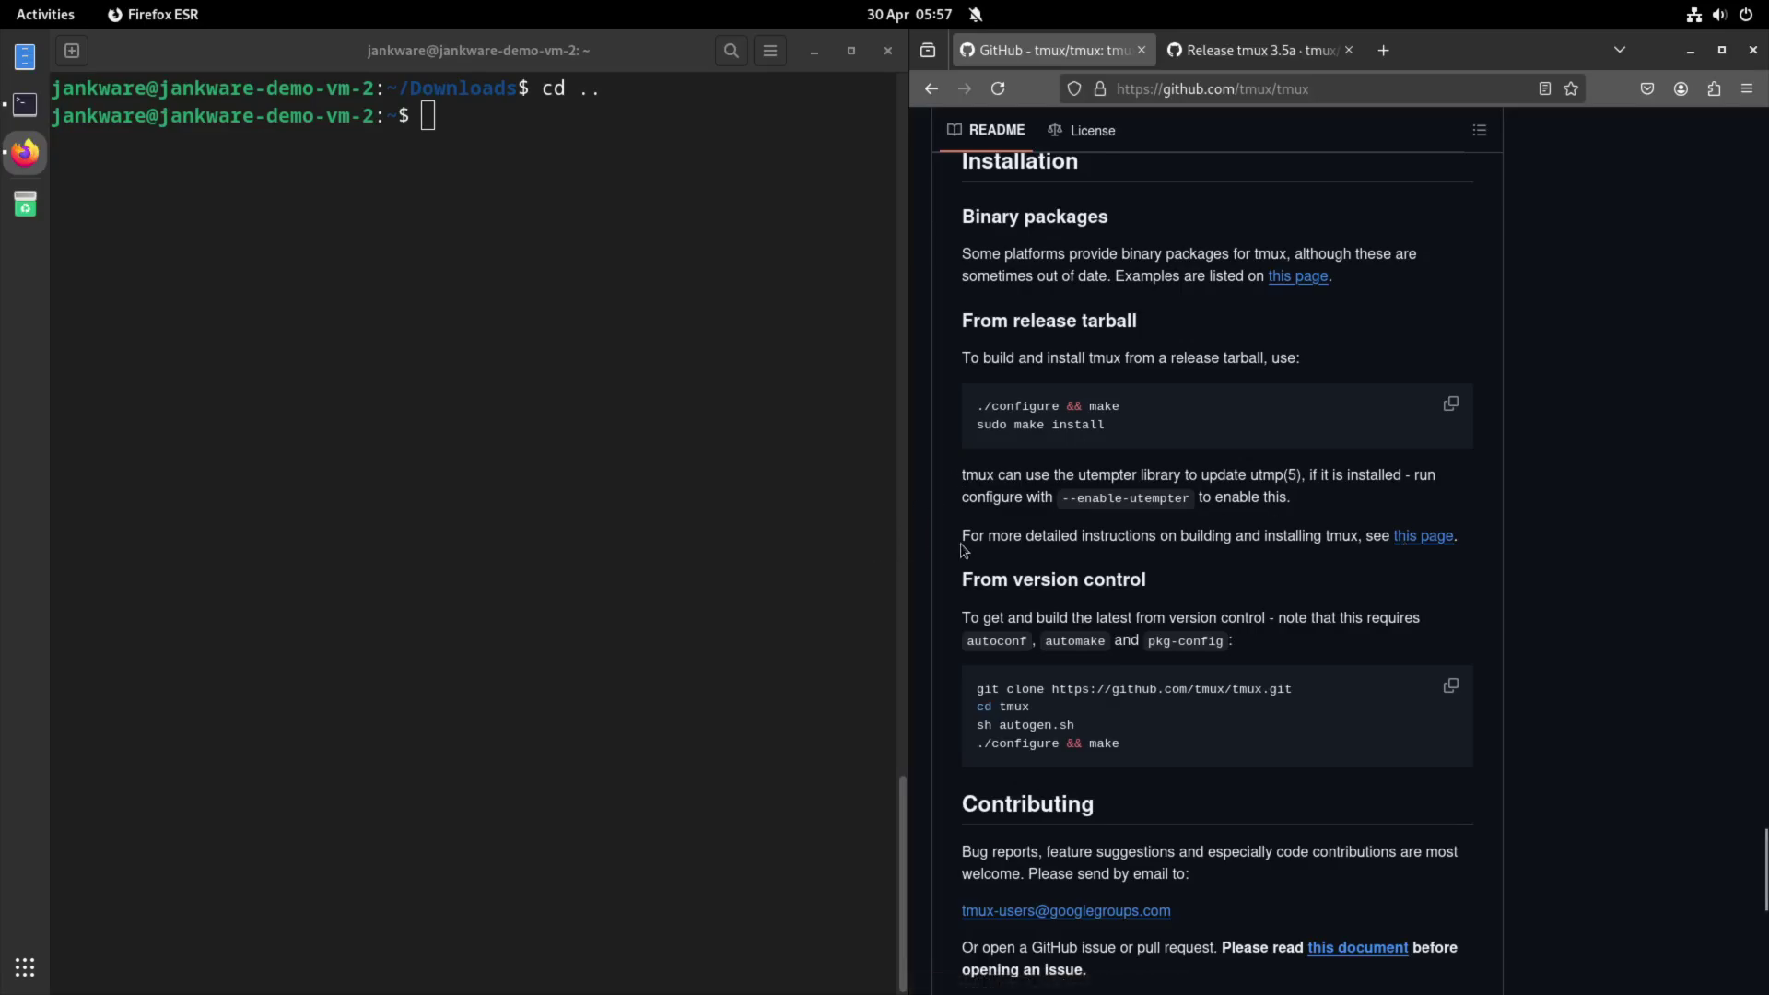
Open the wiki Installing page in a new tab and download tmux-3.5a.tar.gz from the 3.5a release
middle_click(1424, 537)
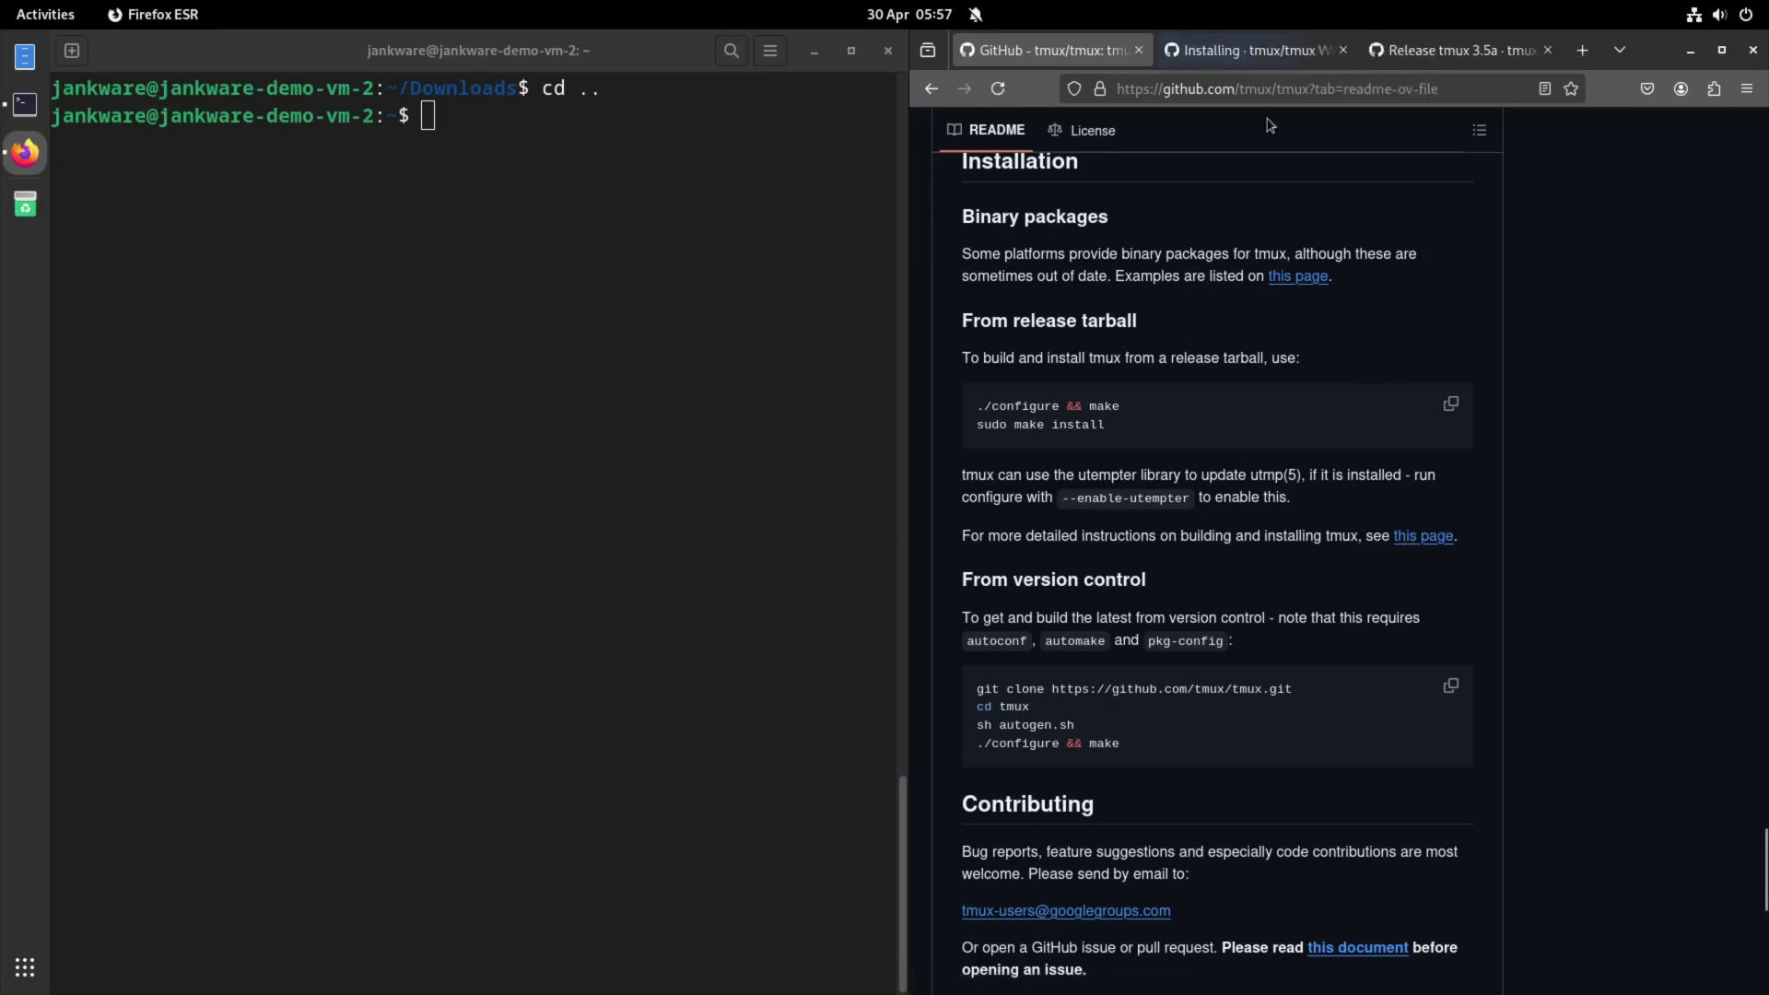
left_click(1259, 50)
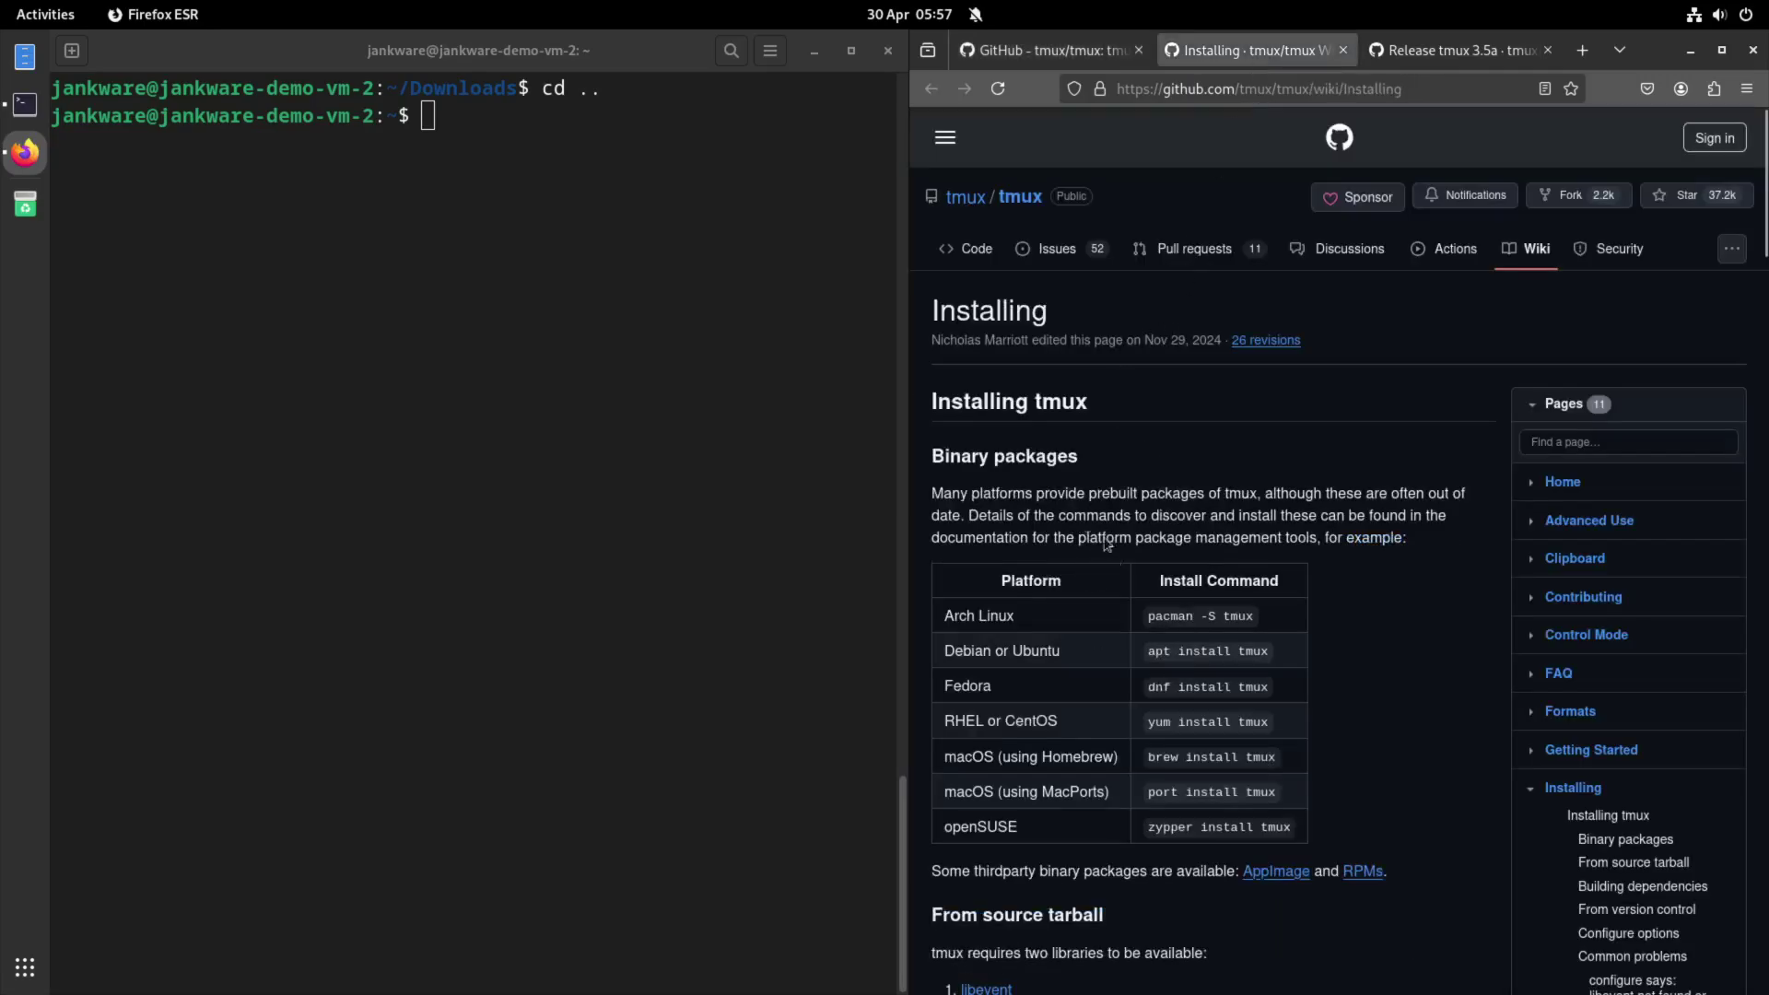
scroll(1072, 513, "down", 4)
scroll(1034, 486, "down", 3)
scroll(1033, 487, "down", 3)
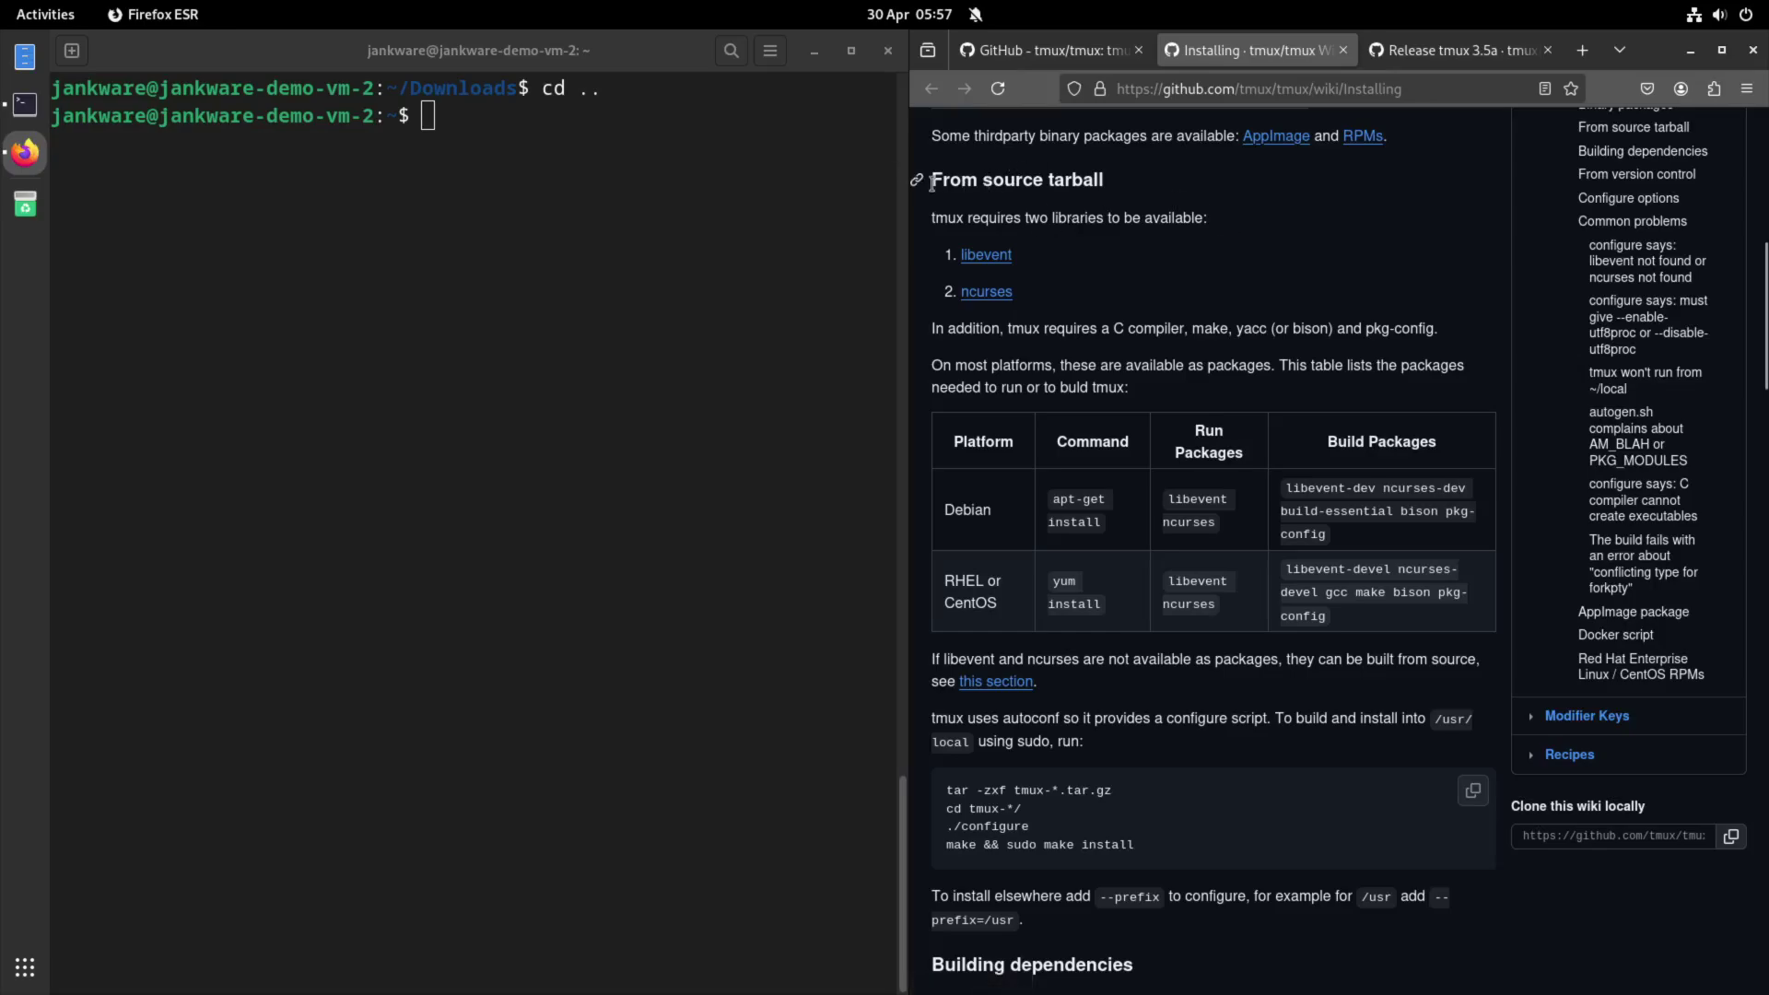
left_click(1429, 58)
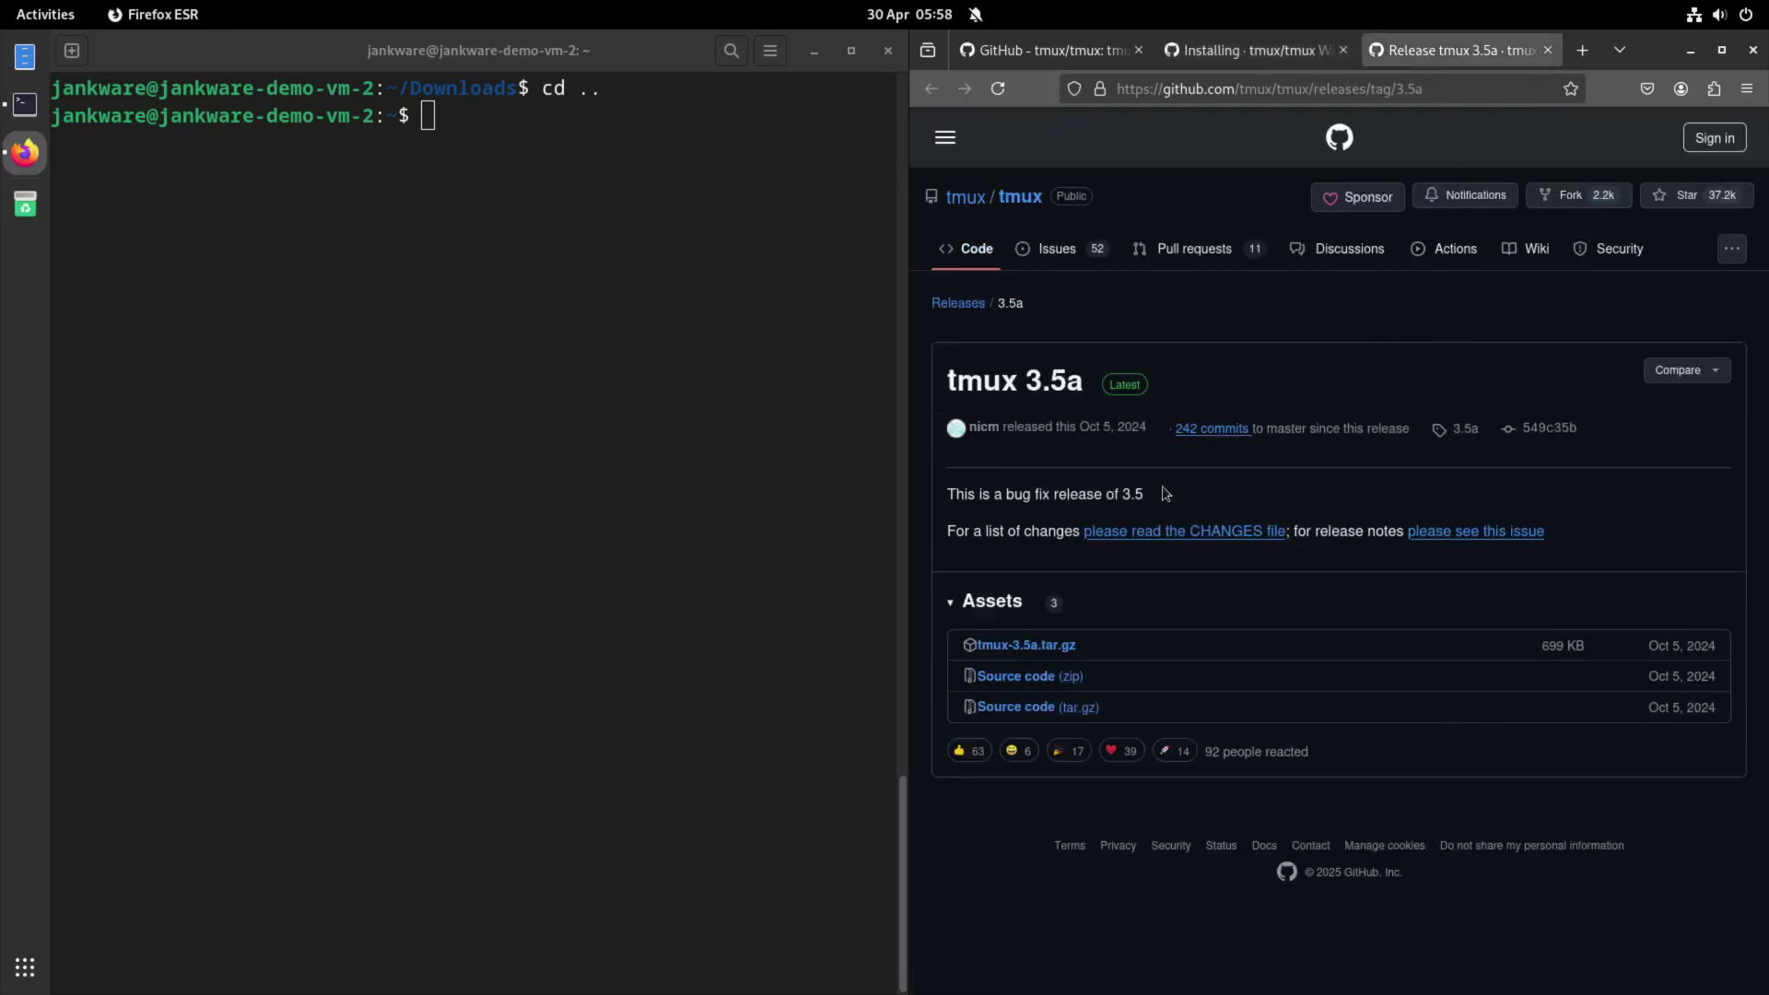
left_click(1030, 646)
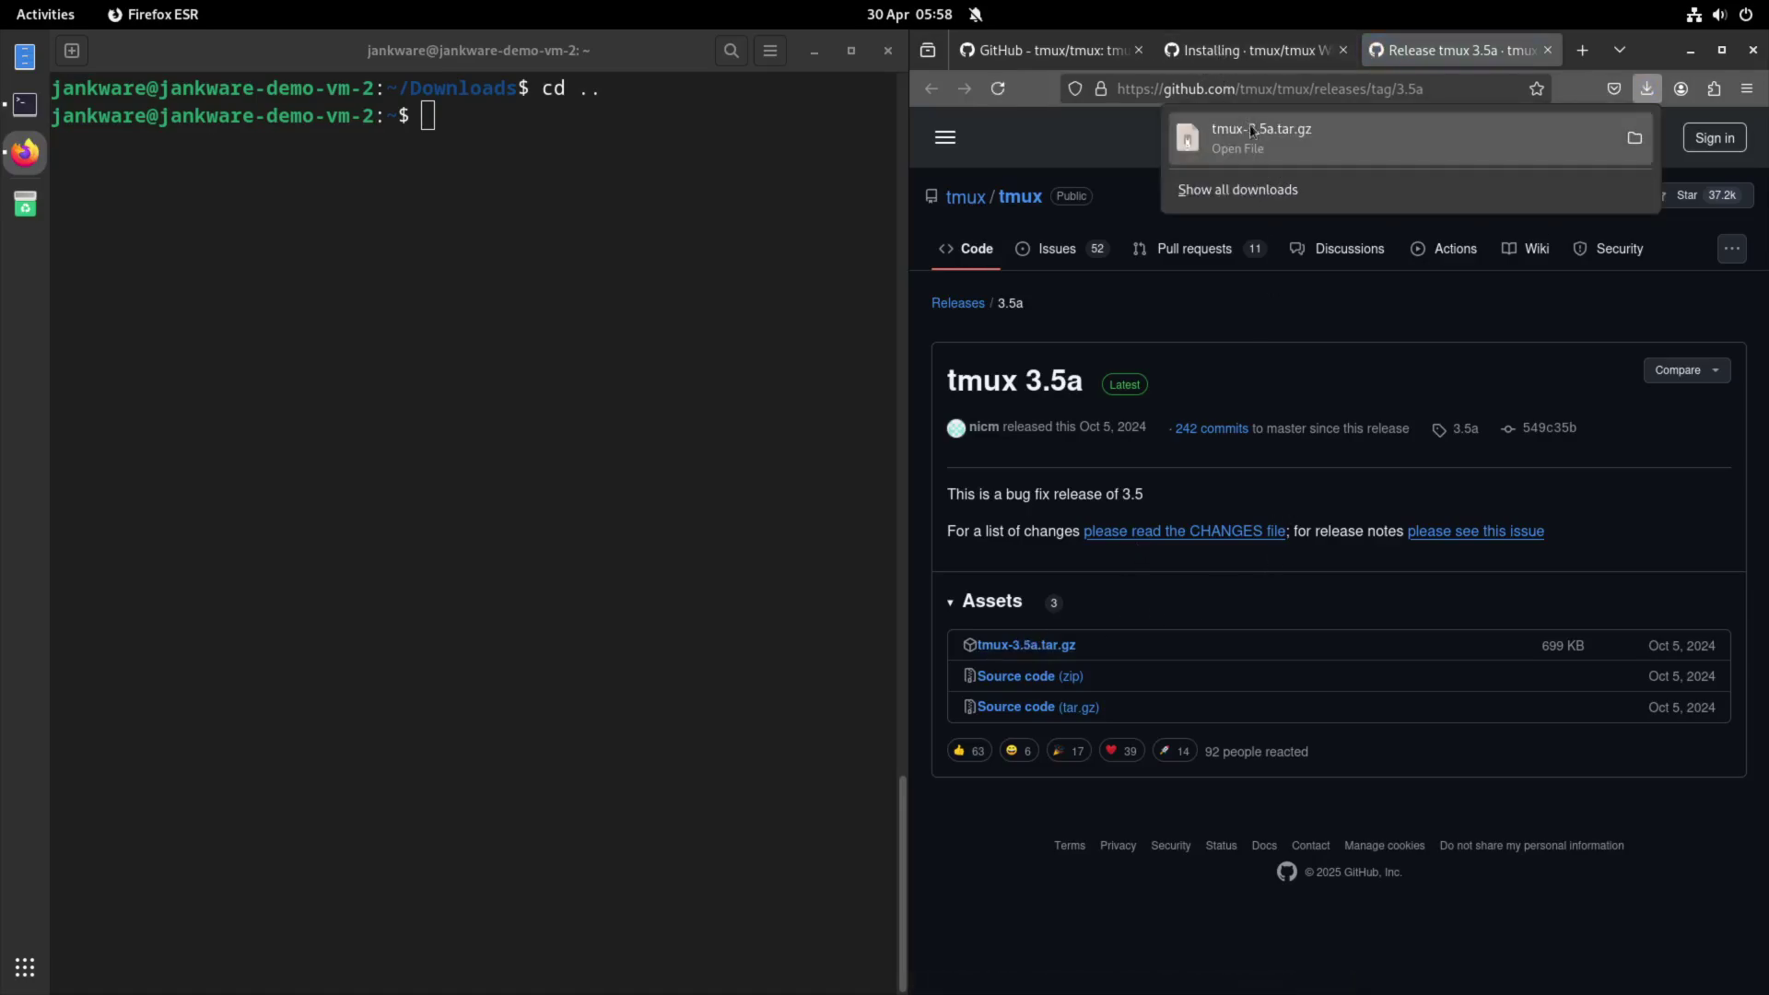
left_click(1241, 61)
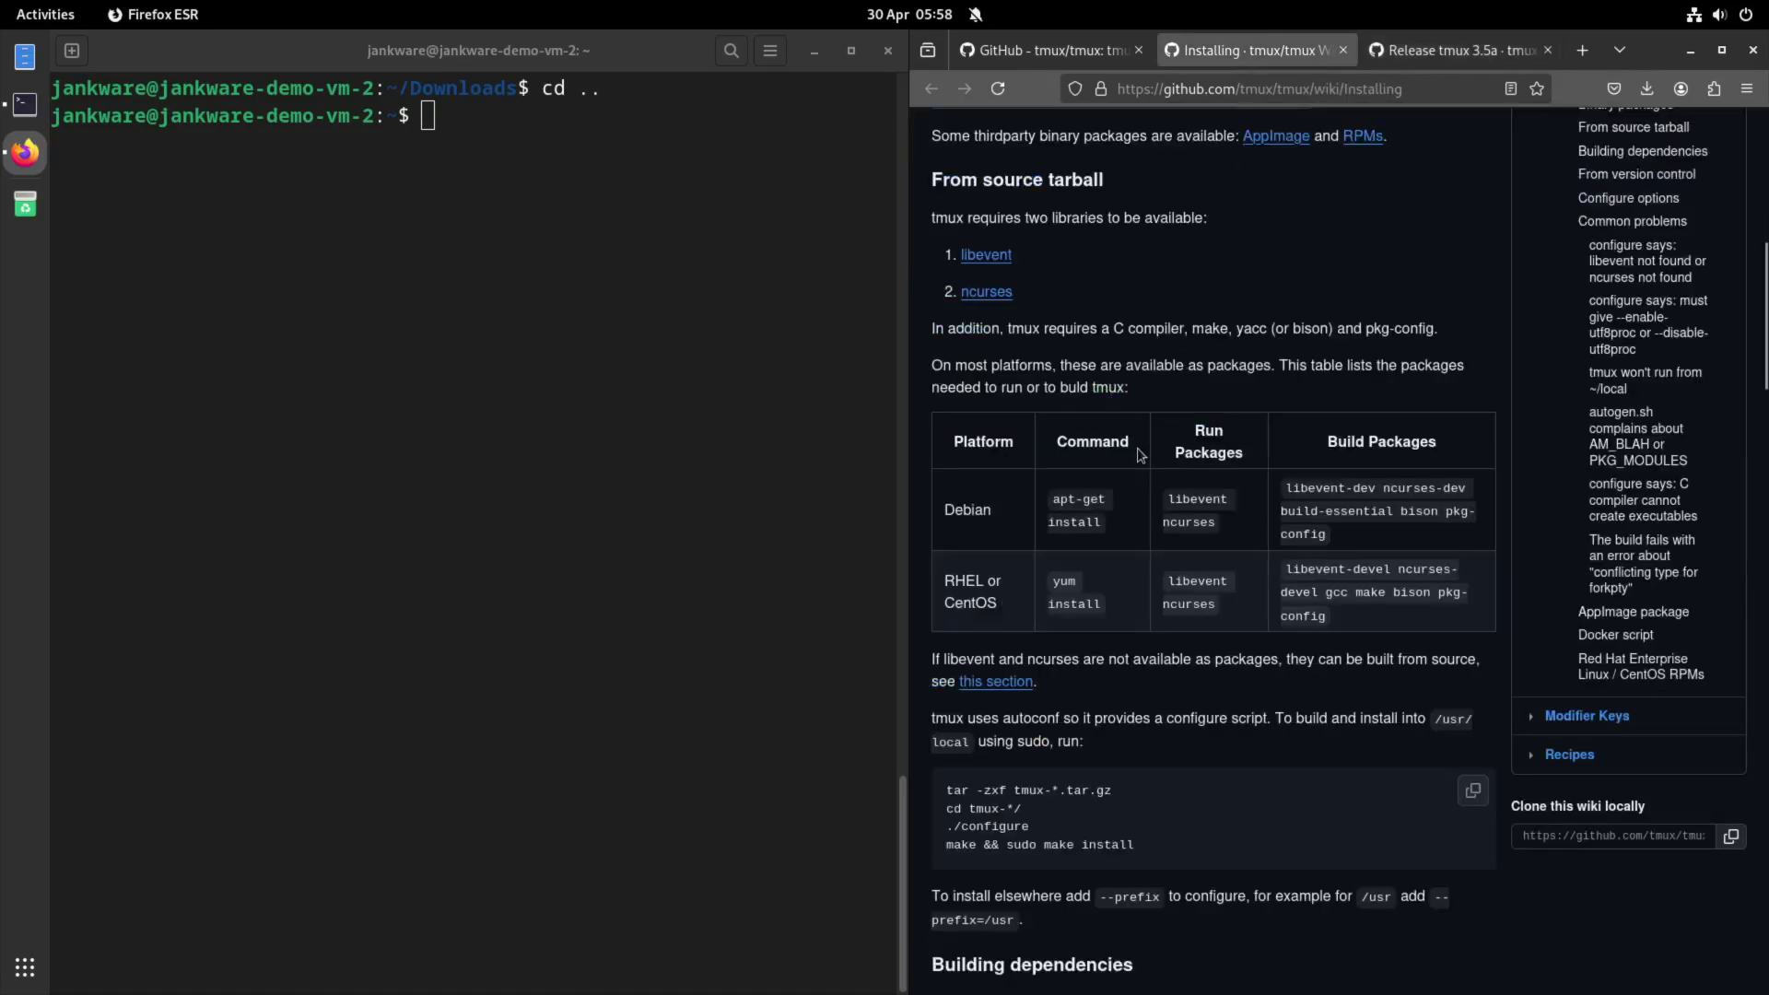
scroll(1050, 457, "up", 2)
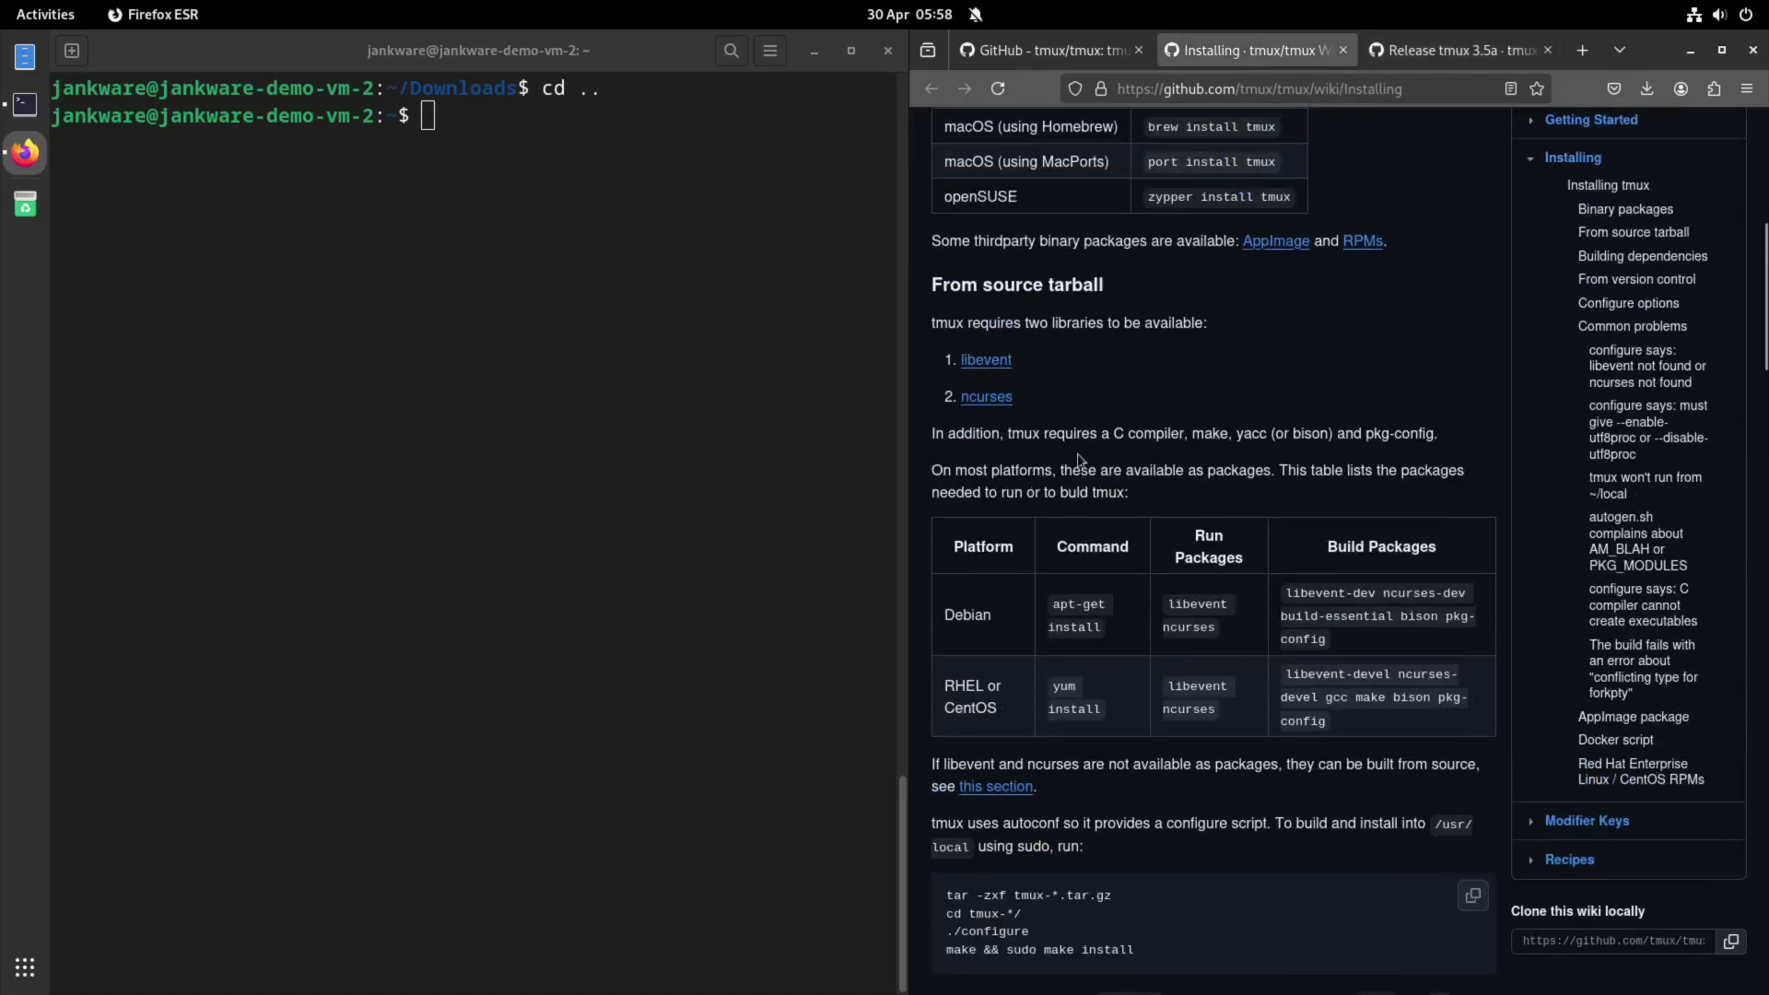
scroll(1078, 460, "down", 2)
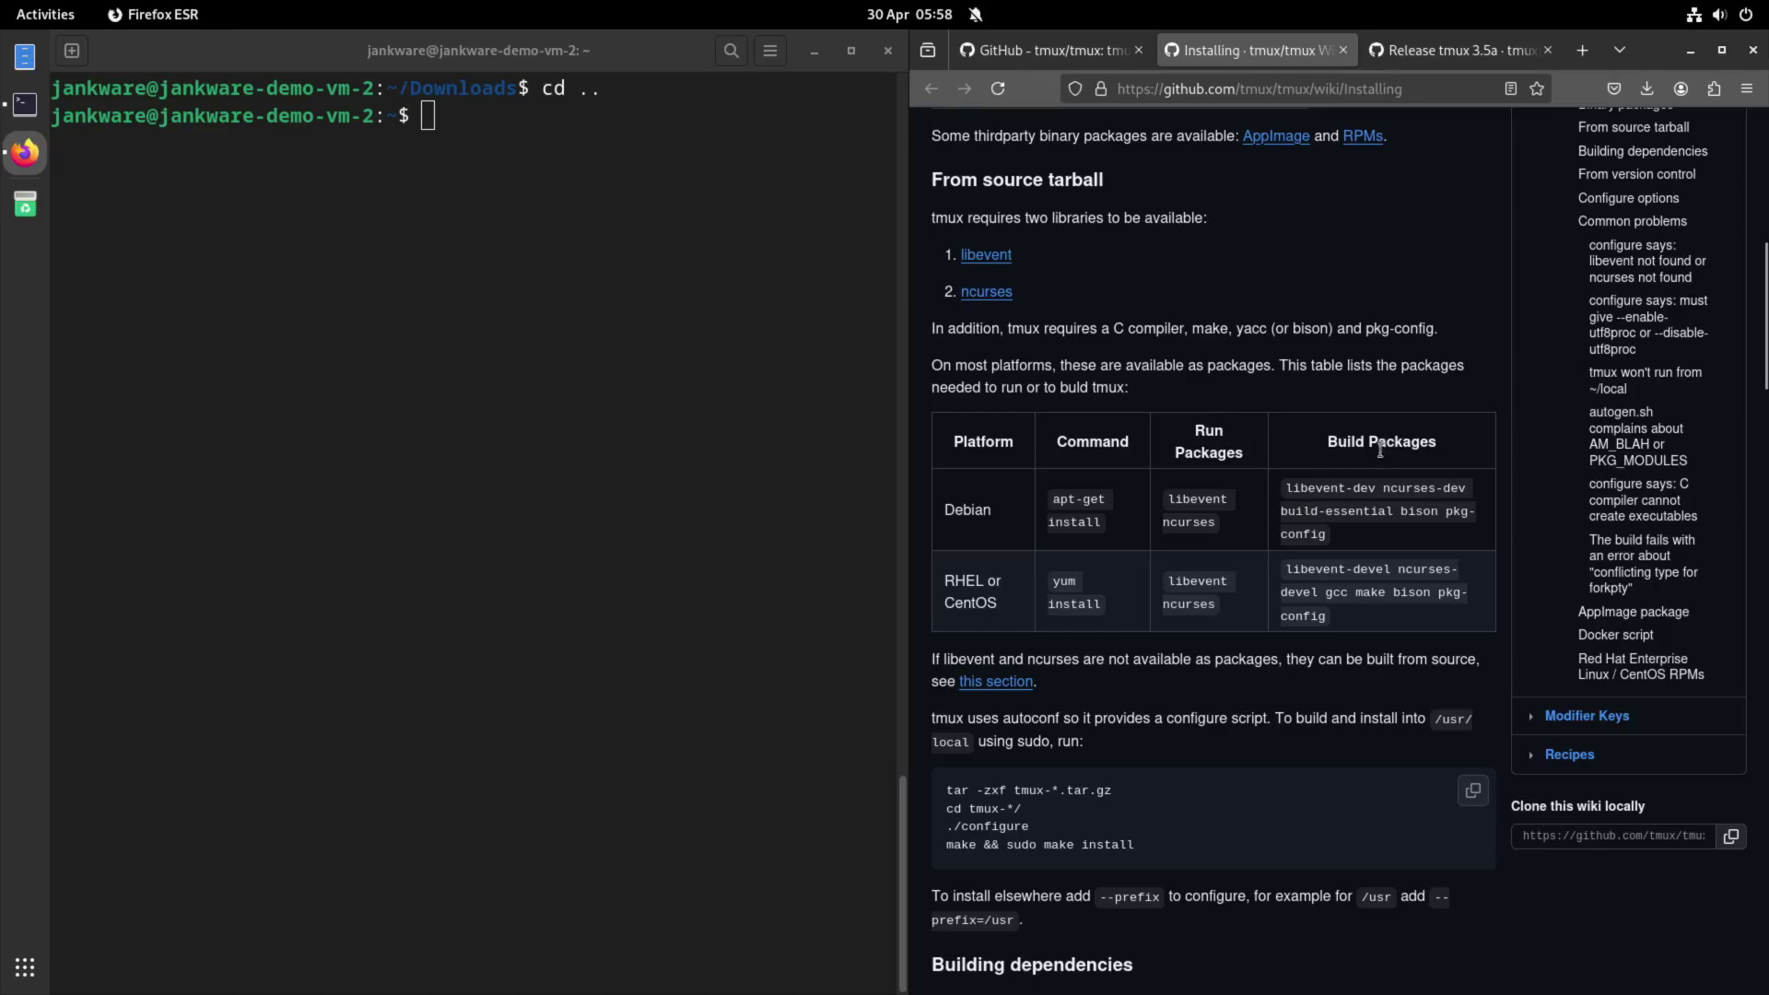
Copy 'libevent ncurses' from the wiki's Debian row into sudo apt install; apt cannot locate them
left_click(699, 350)
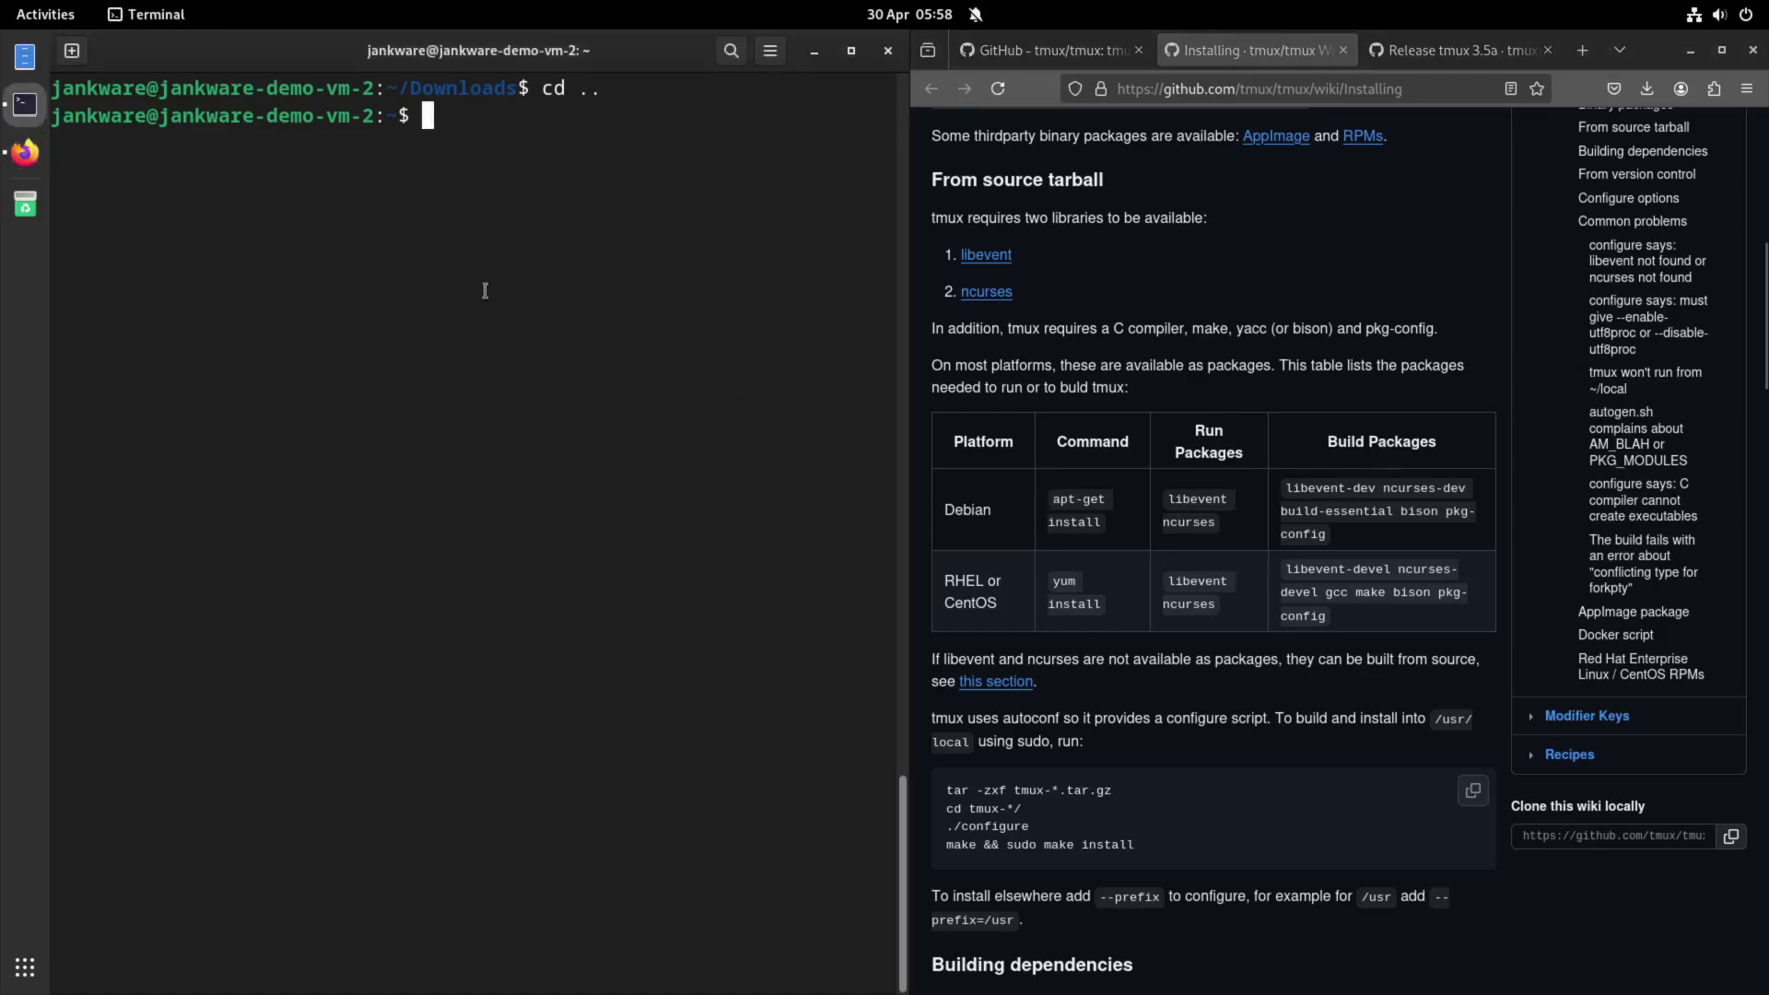
type("sudo a")
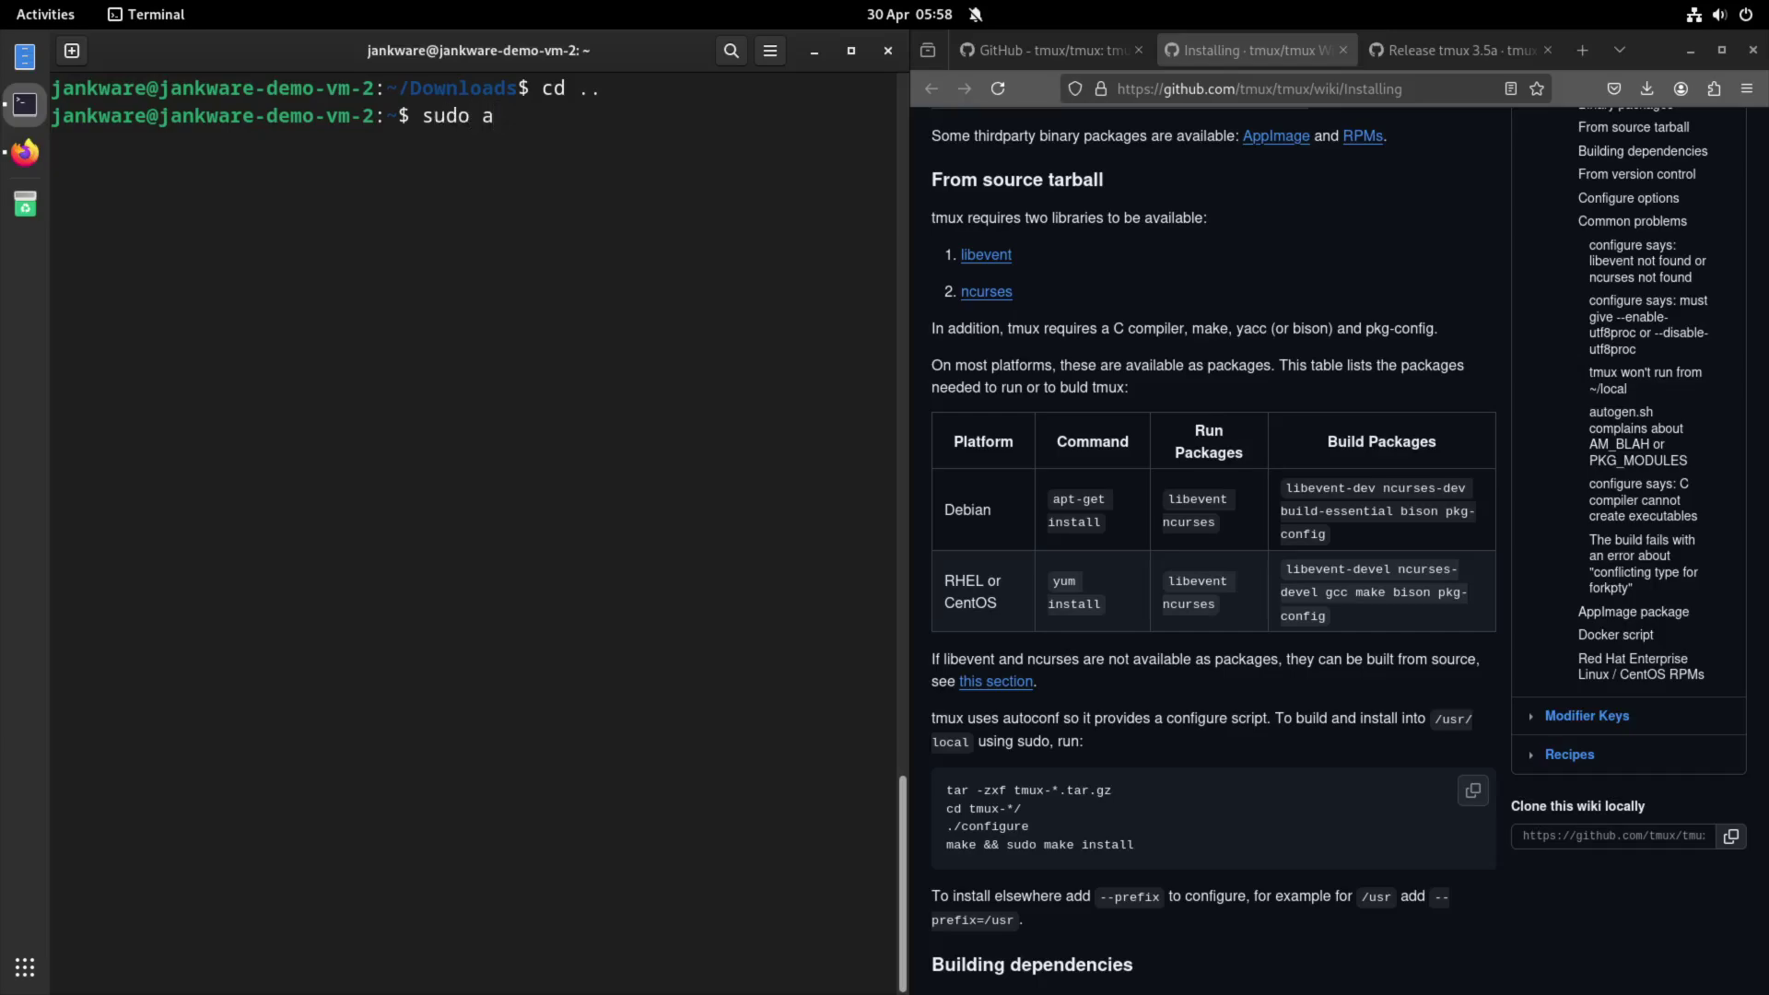
type("pt ")
type("install")
left_click(1179, 513)
left_click_drag(1178, 514, 1219, 538)
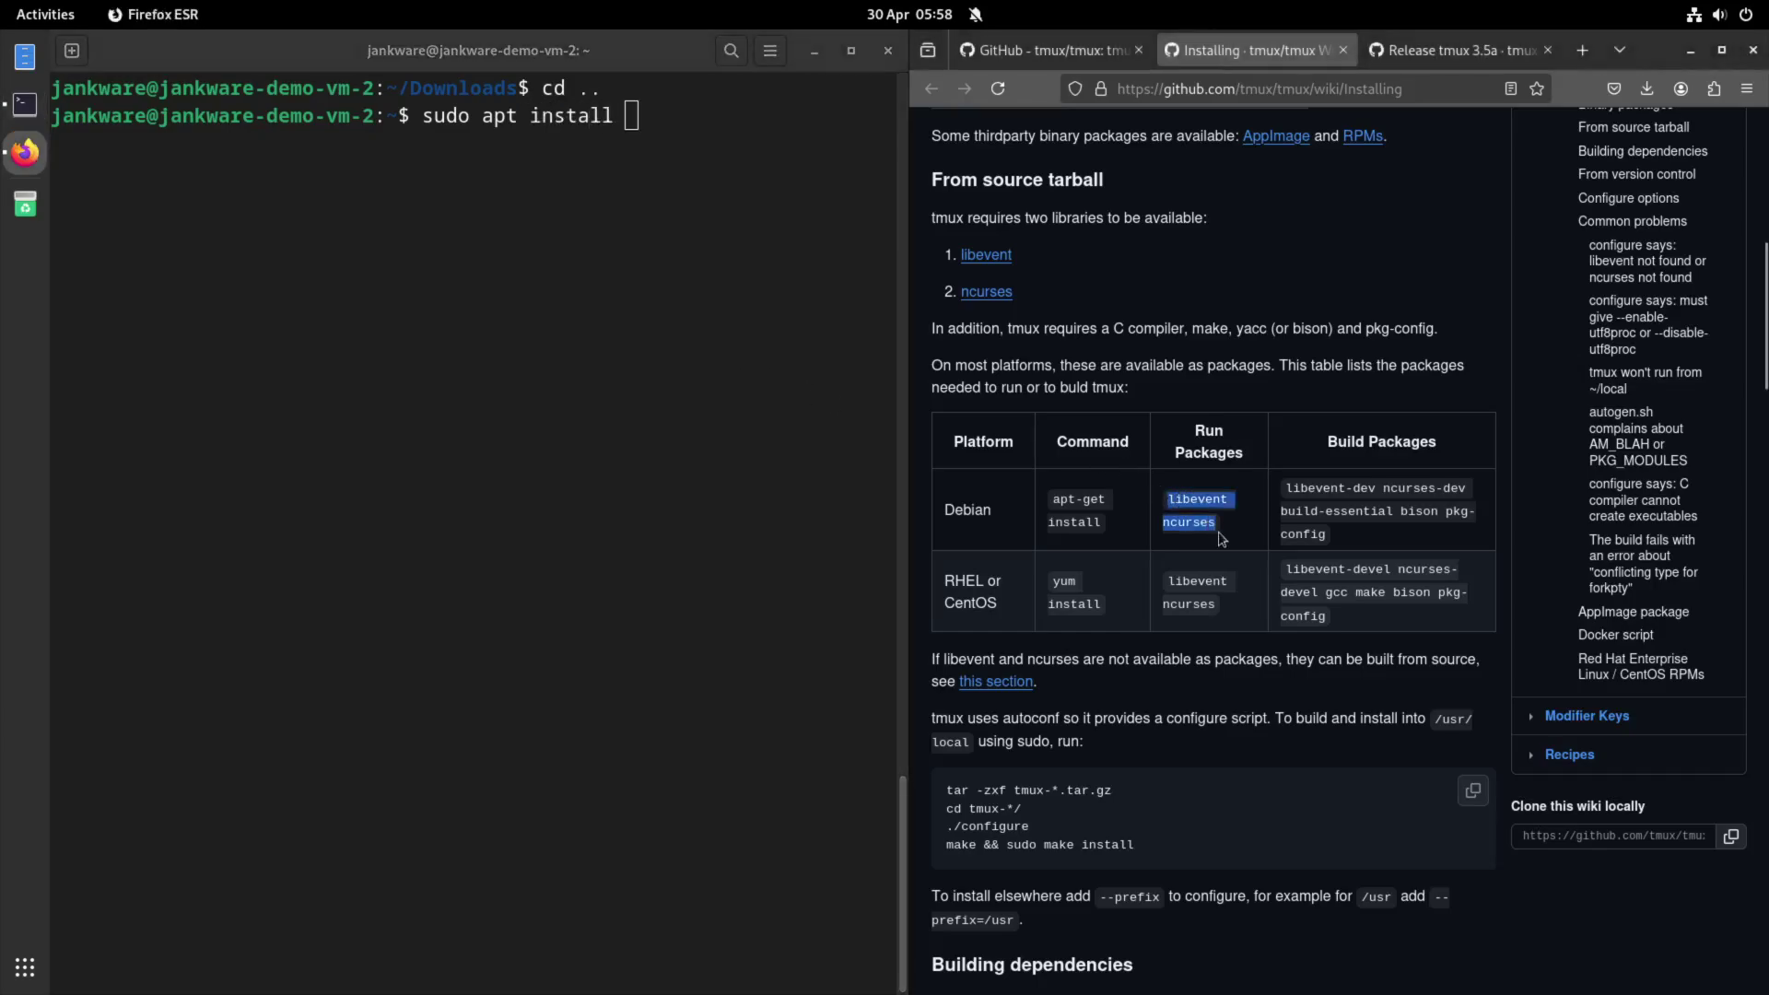
right_click(1208, 508)
left_click(1244, 526)
left_click(756, 381)
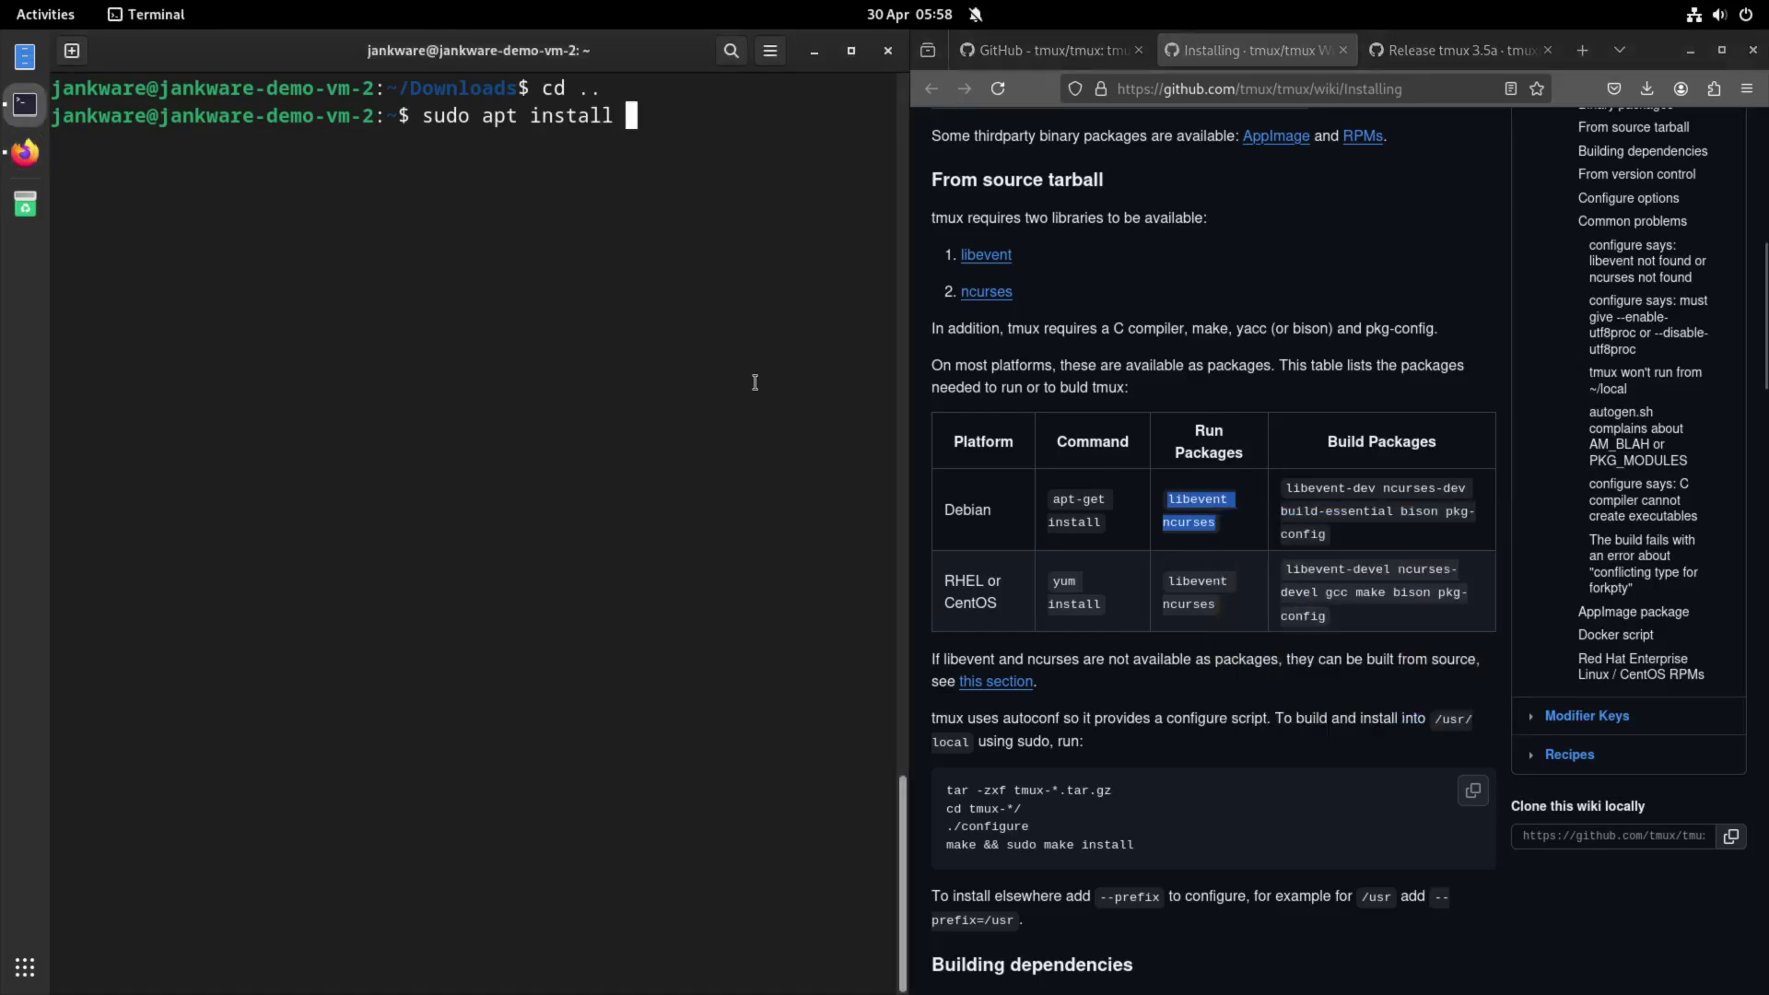
key("ctrl+shift+v")
key("Return")
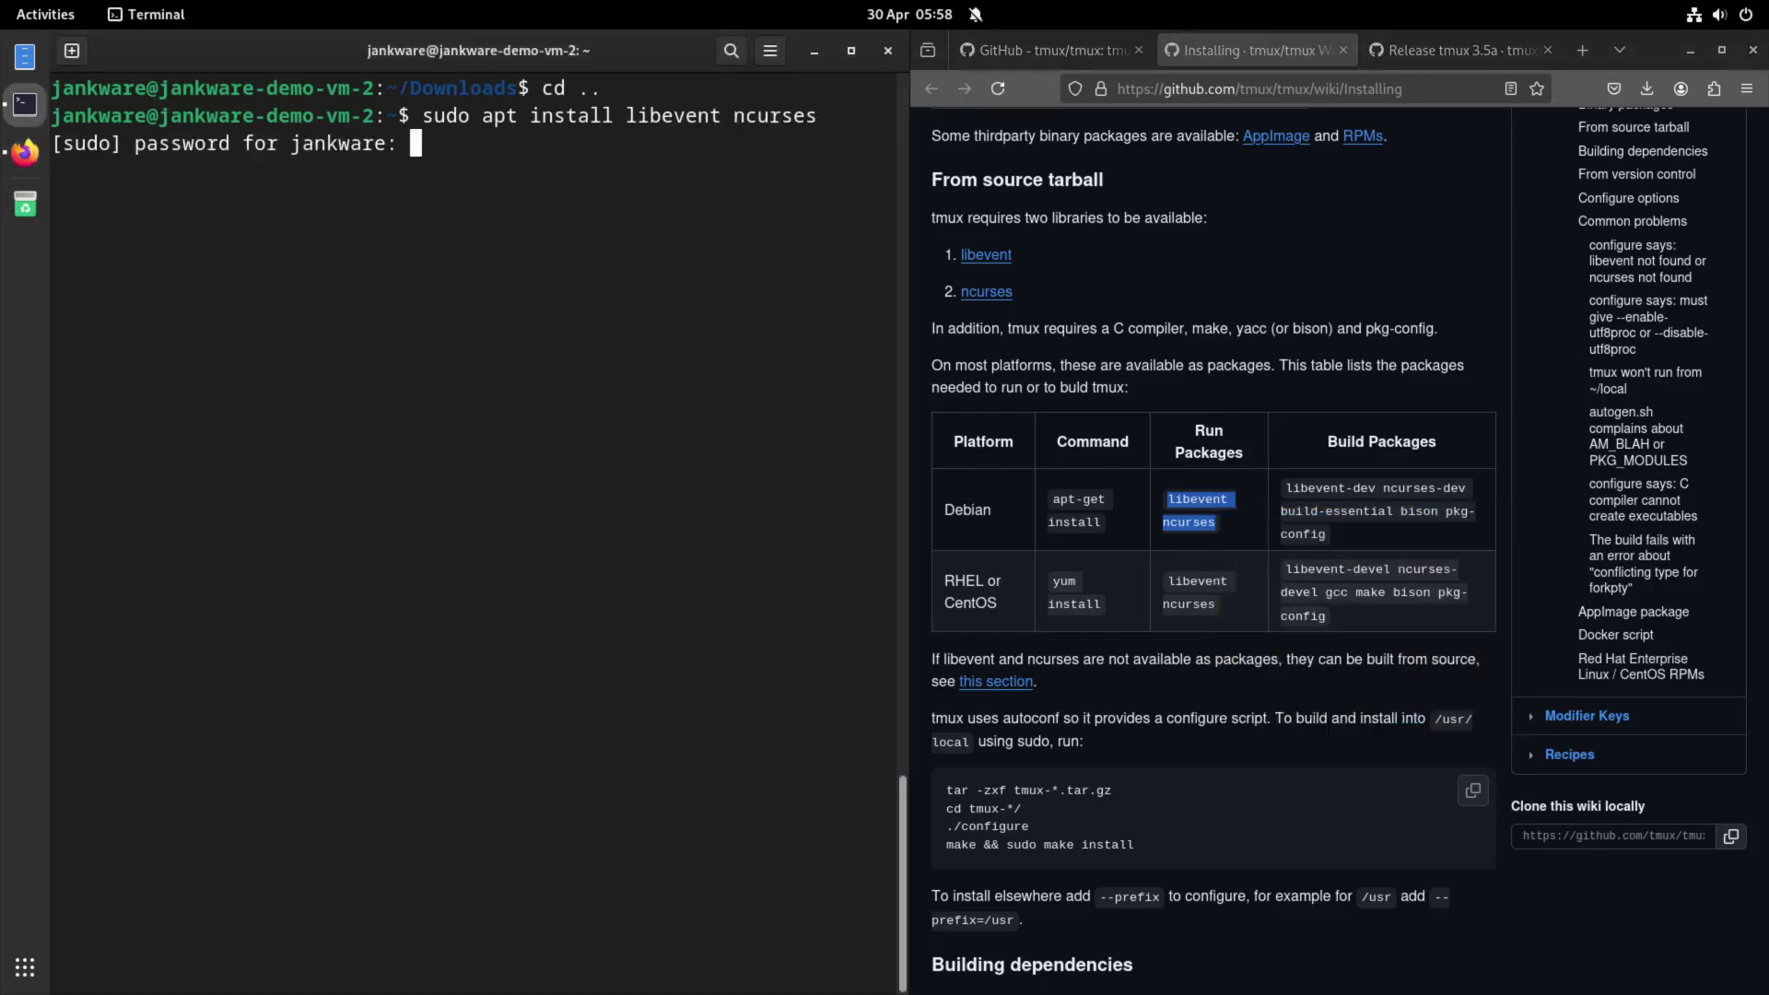
key("Return")
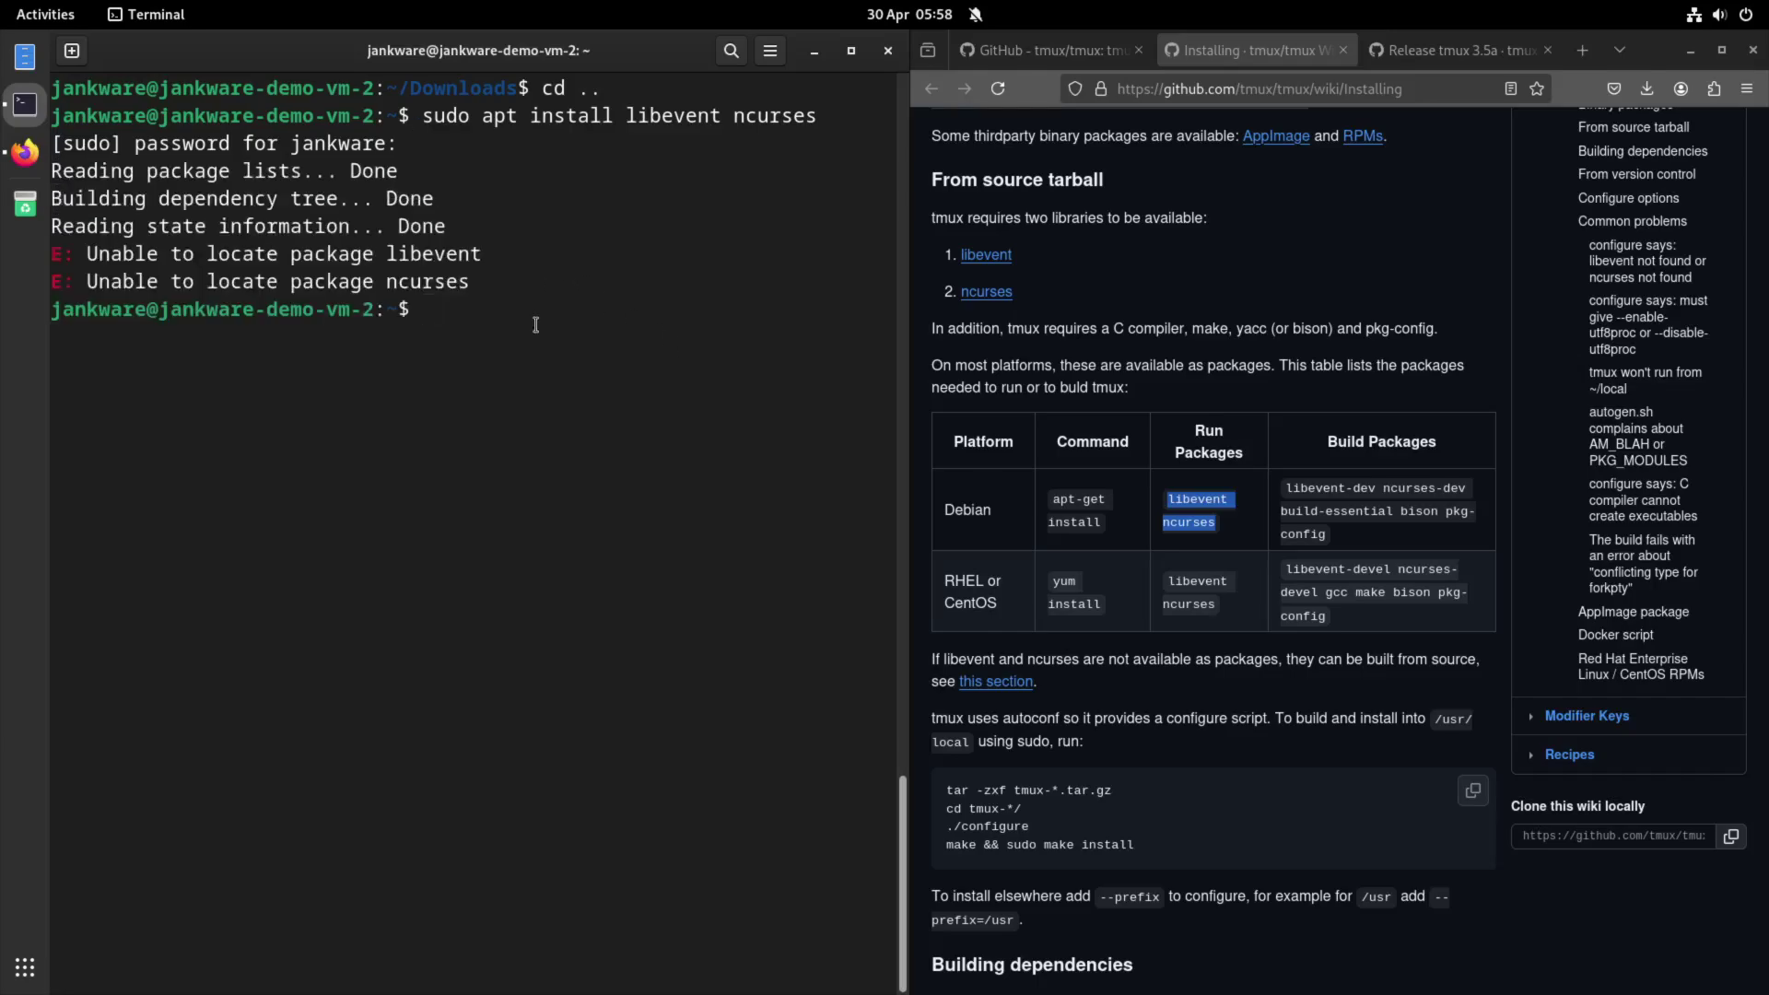
Copy the wiki's Debian build-package list into sudo apt install and confirm the installation
left_click(1256, 487)
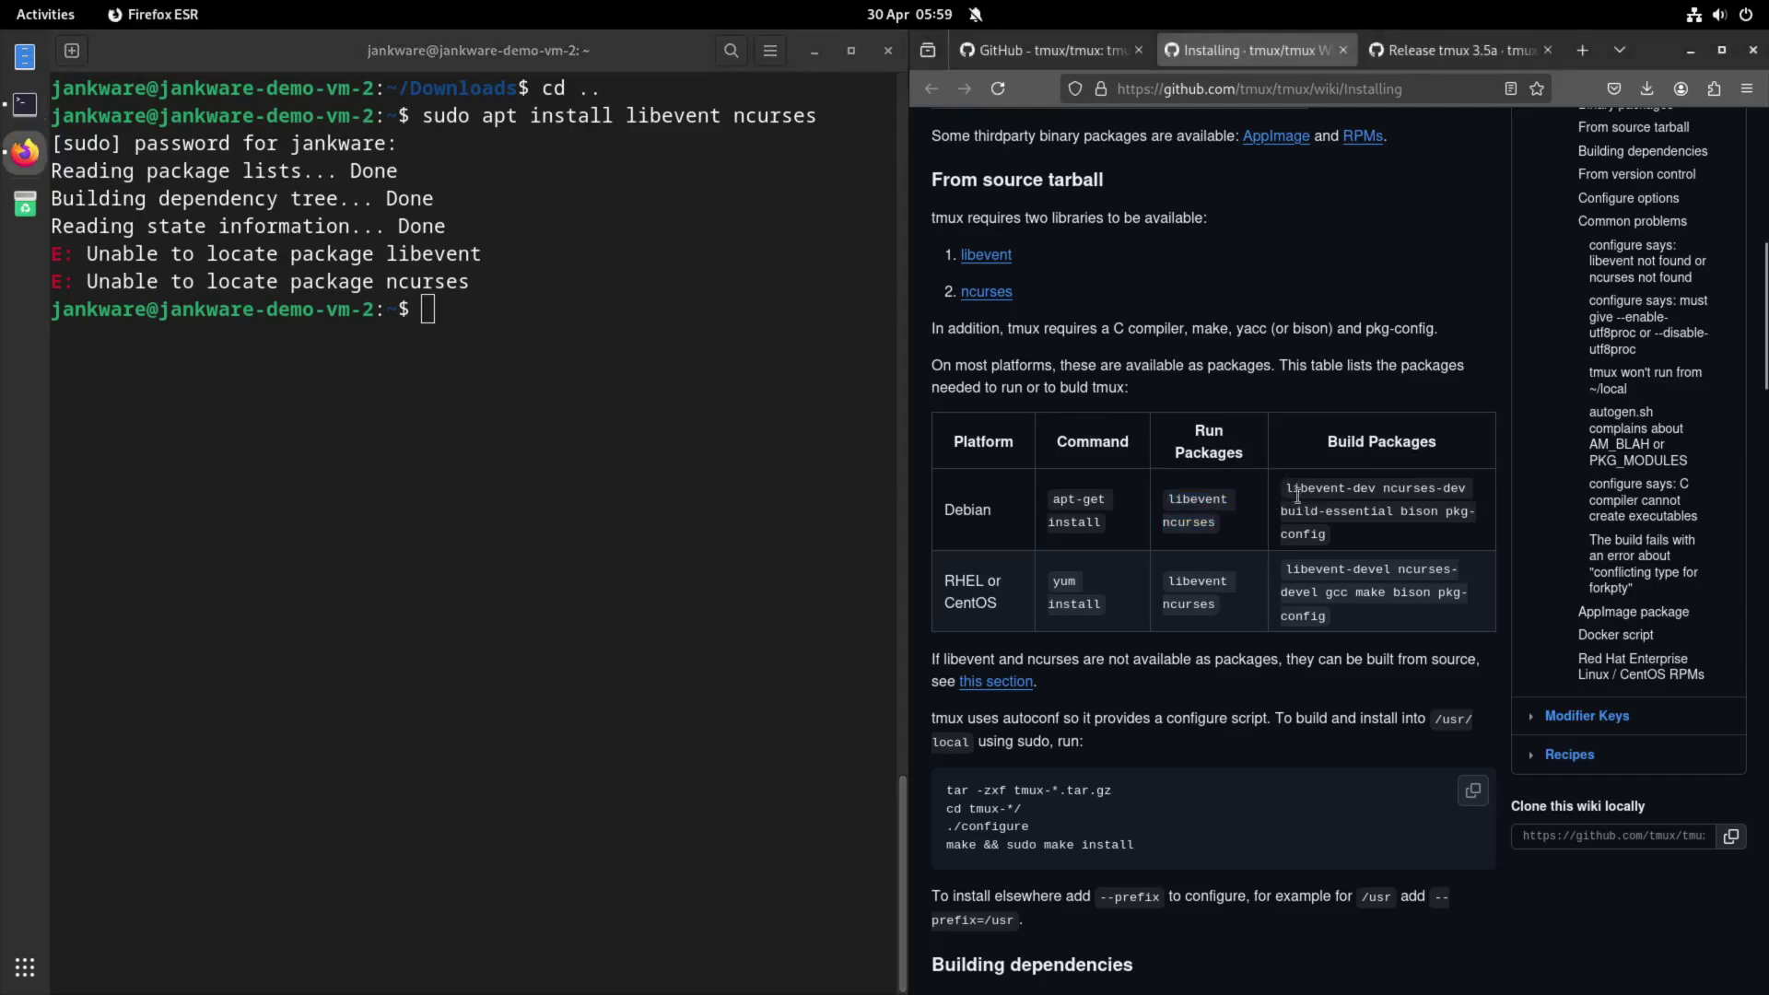
left_click(499, 342)
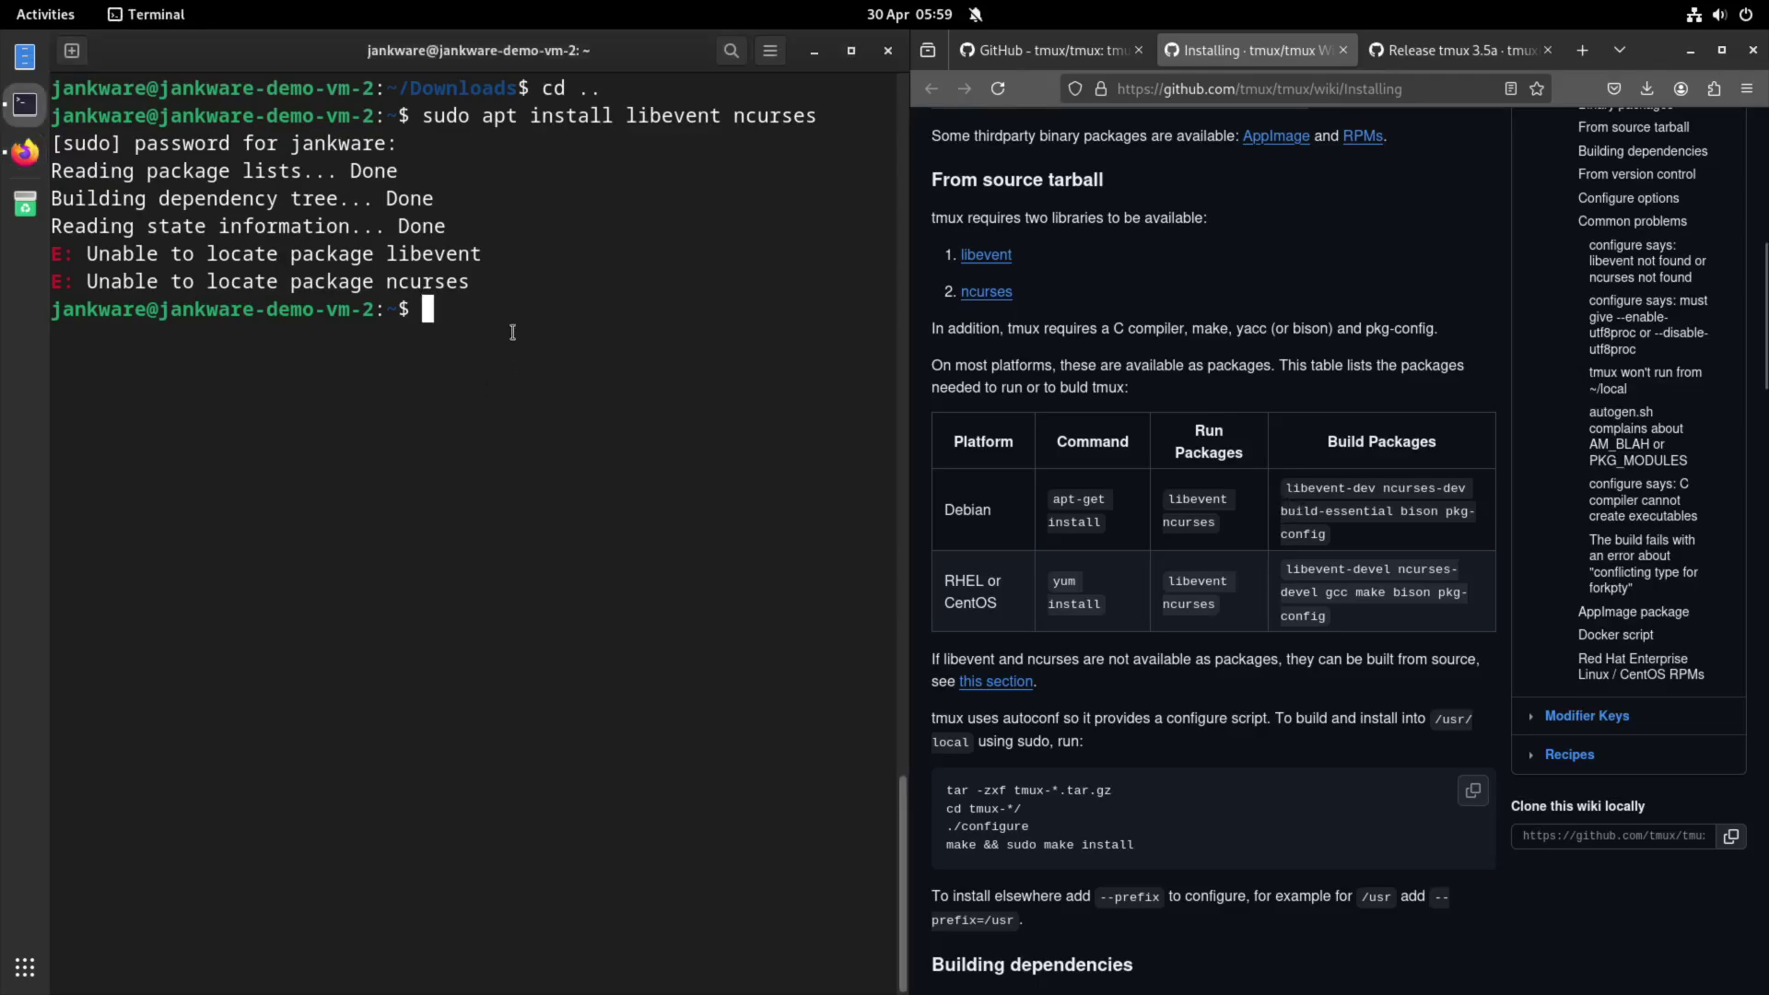
type("sudo apt install")
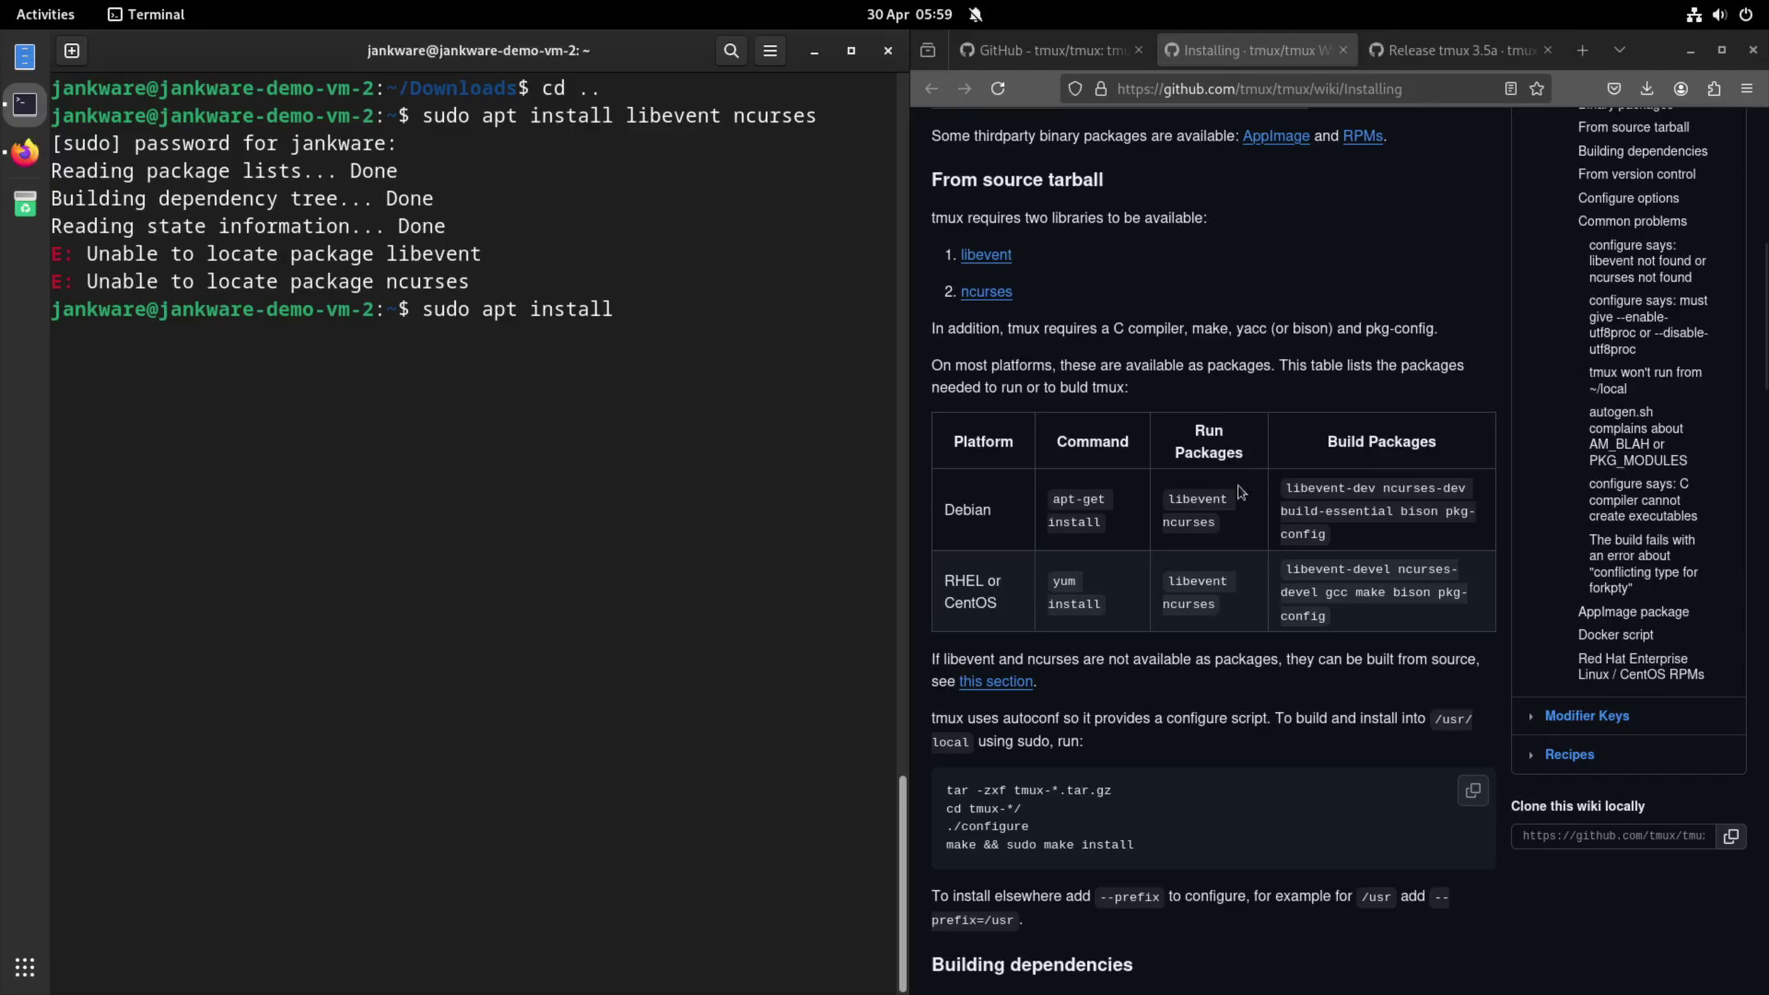
left_click_drag(1283, 487, 1330, 537)
right_click(1322, 503)
left_click(1361, 517)
left_click(580, 370)
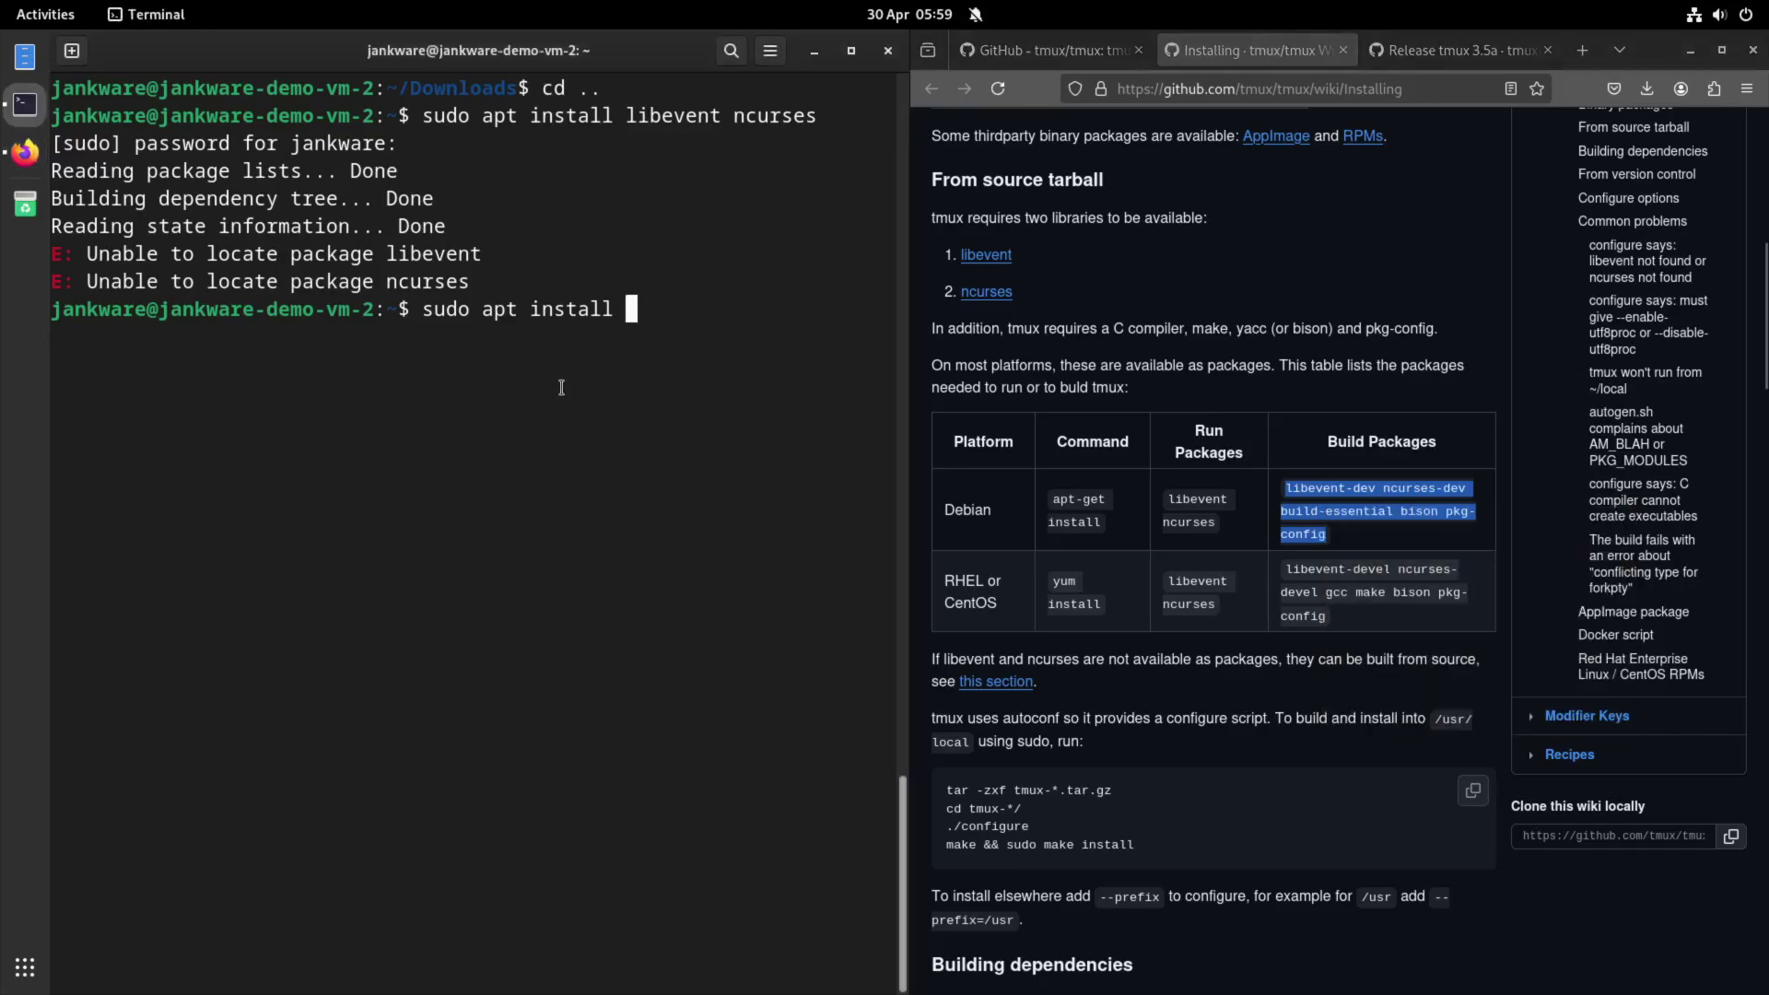
key("ctrl+shift+v")
key("Return")
type("Y")
key("Return")
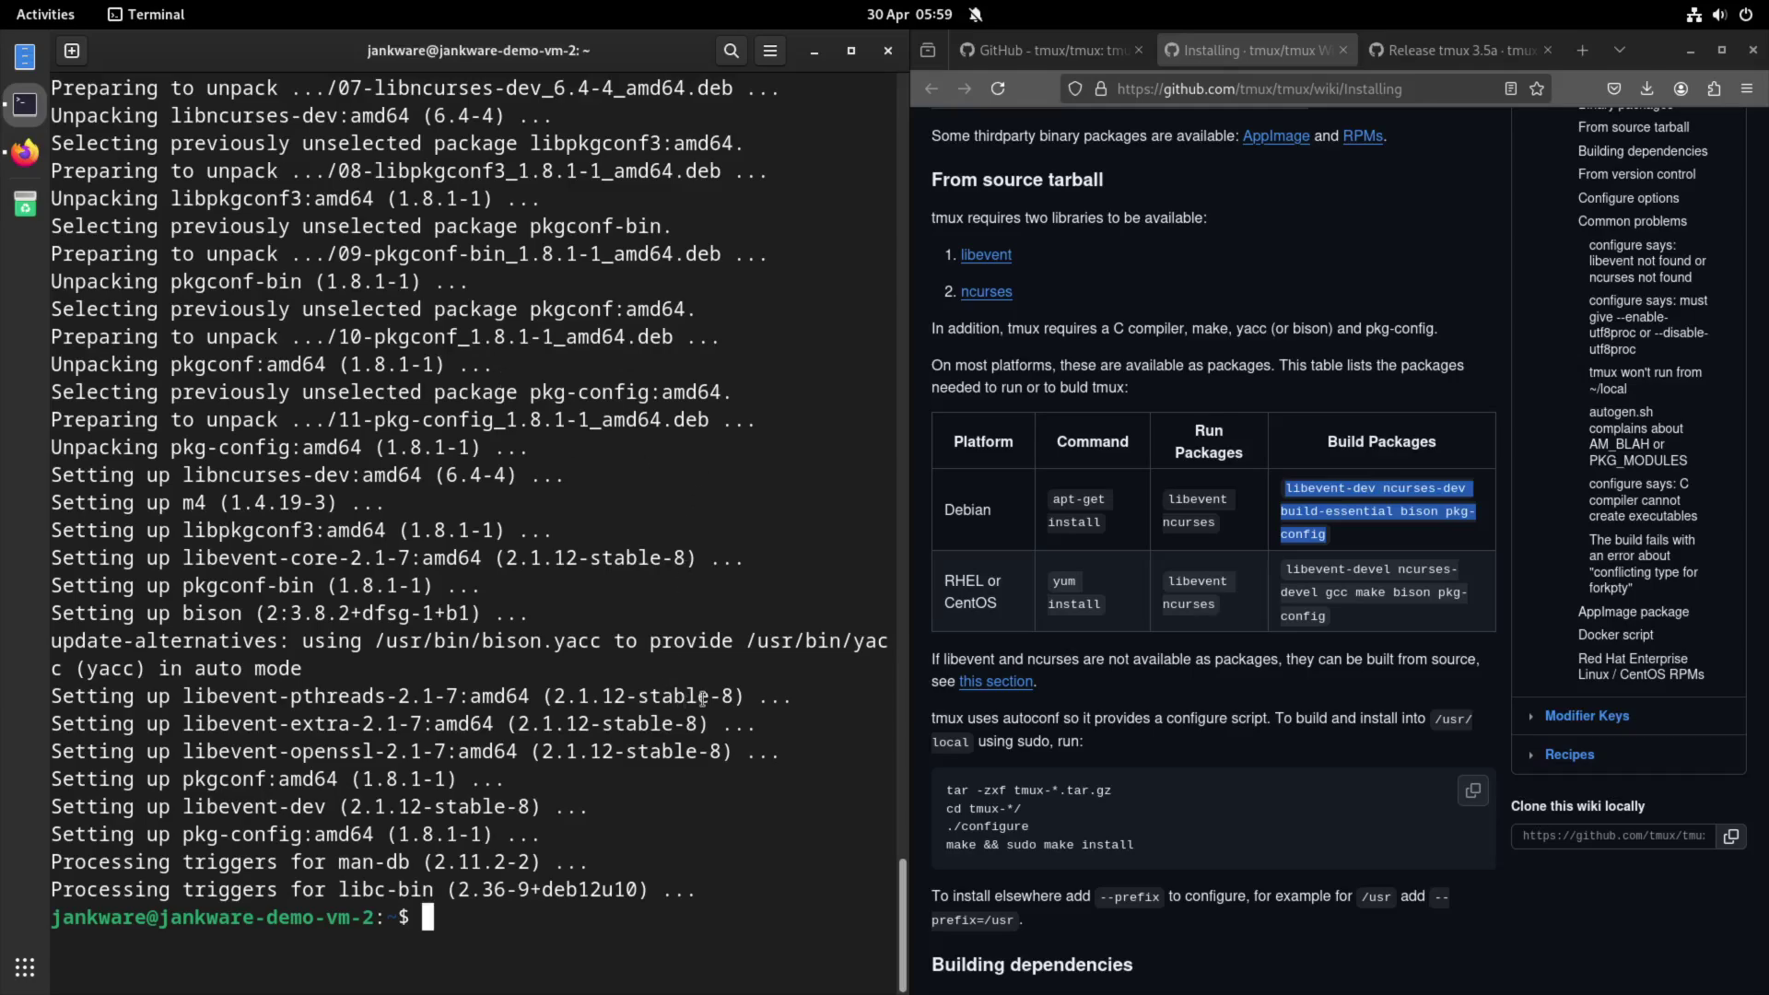
Clear the screen and run sudo apt search libevent, reviewing the matching packages
key("ctrl+l")
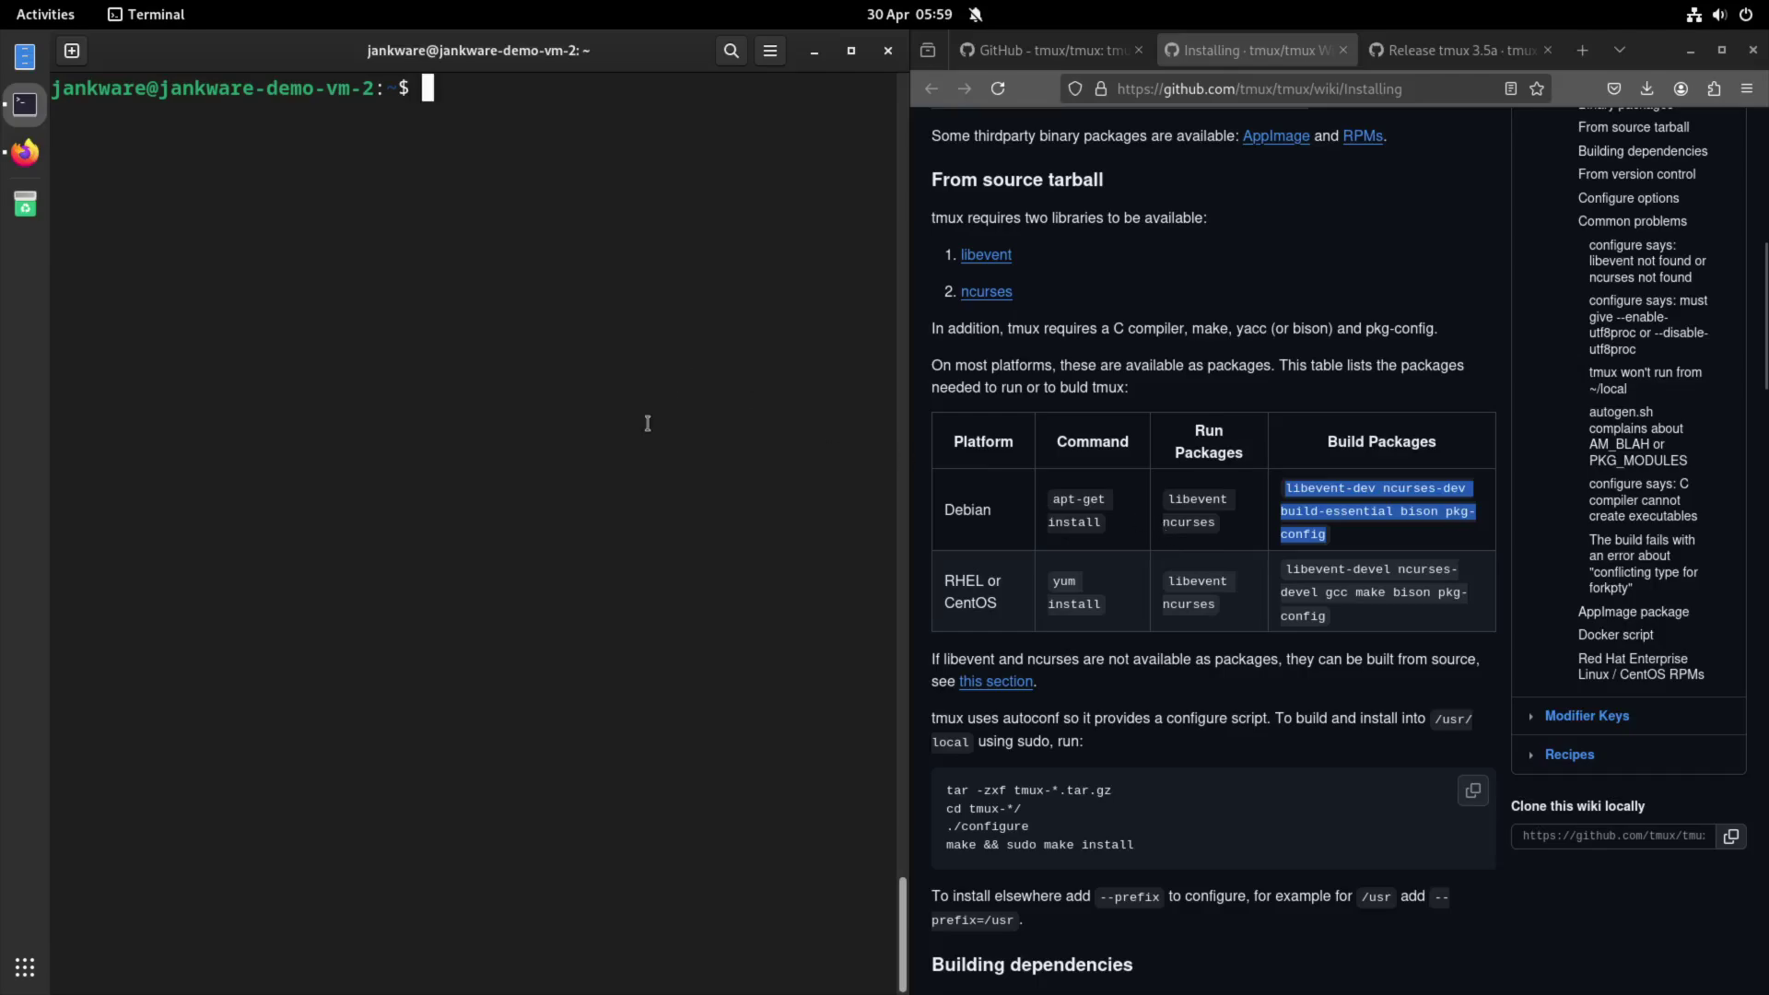
type("sudo apt search live")
key("BackSpace")
key("BackSpace")
type("bevne")
key("BackSpace")
key("BackSpace")
type("ent")
key("Return")
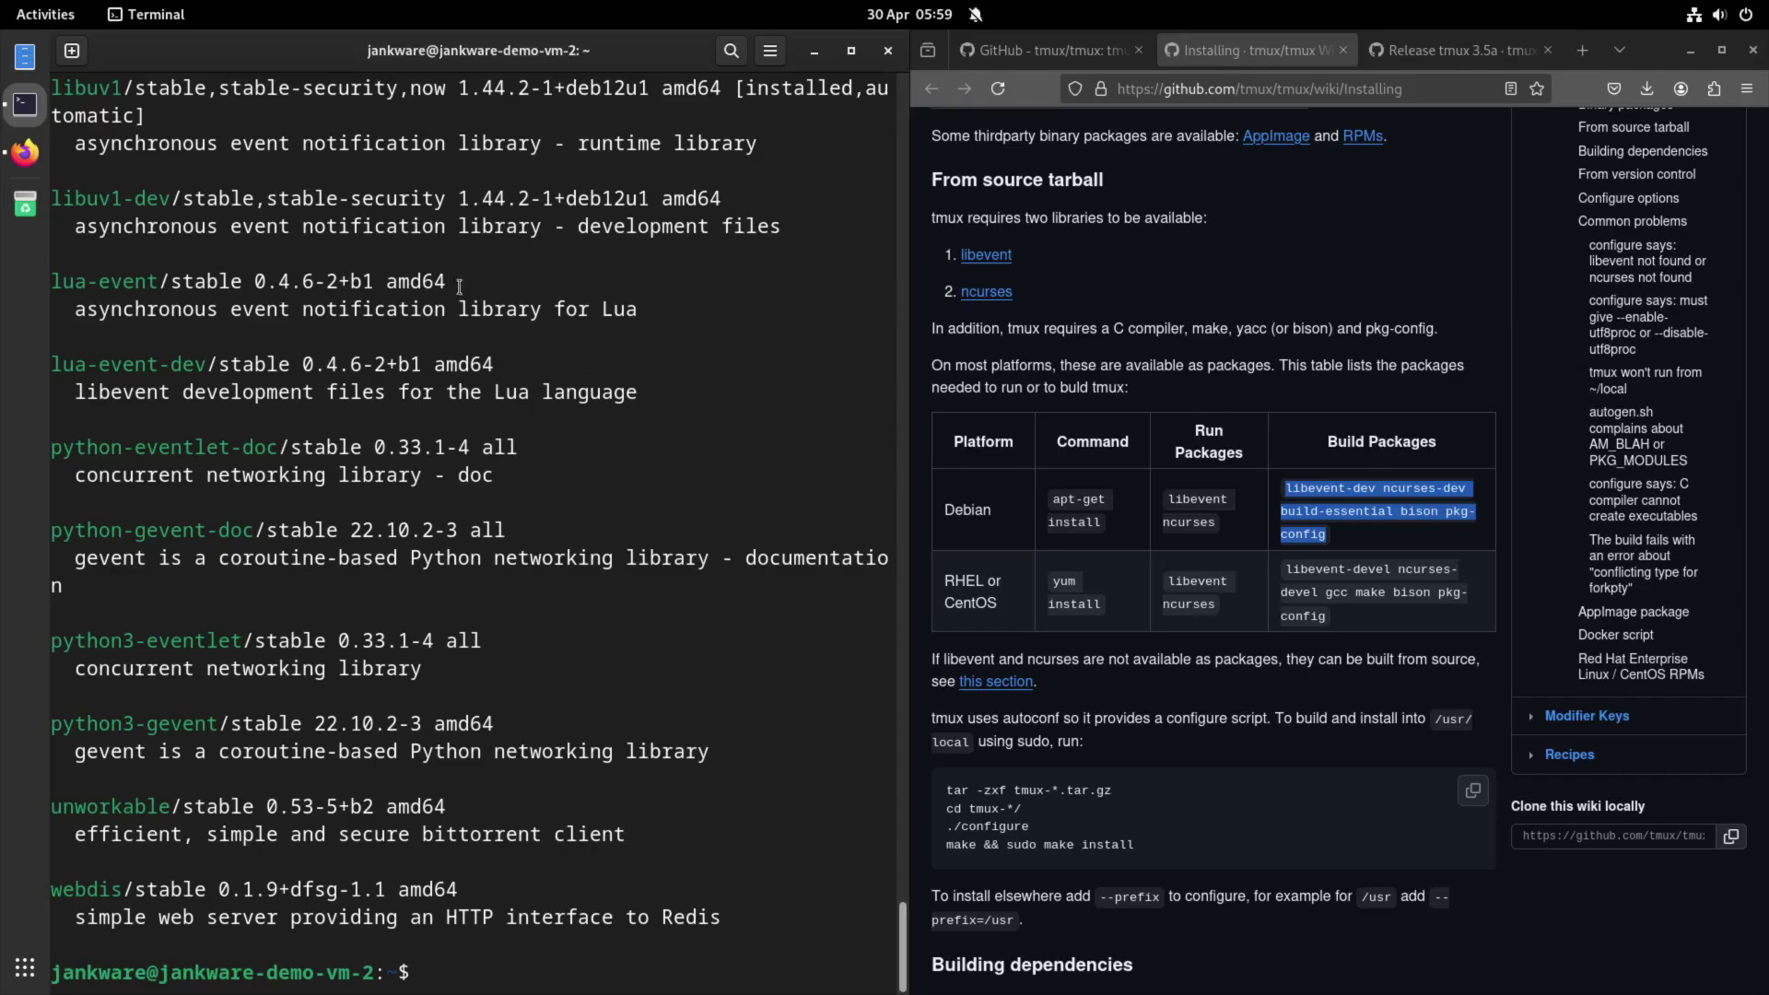
scroll(448, 281, "up", 3)
scroll(442, 281, "up", 2)
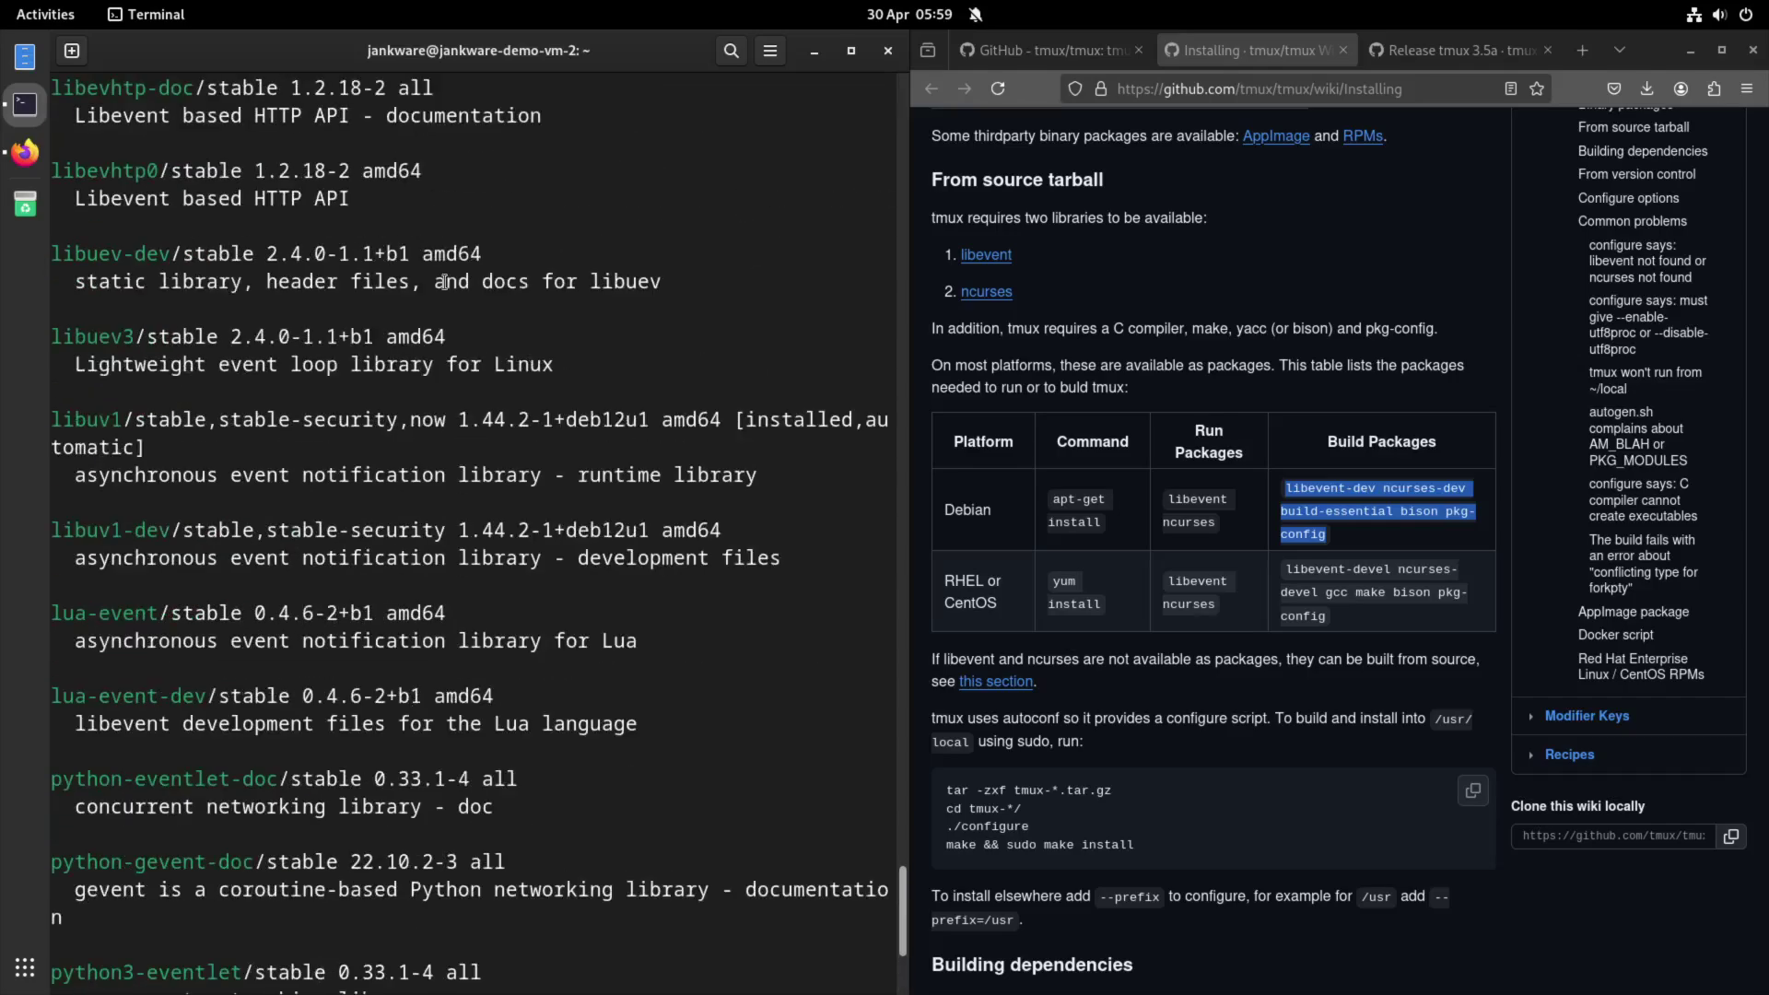
scroll(443, 281, "up", 2)
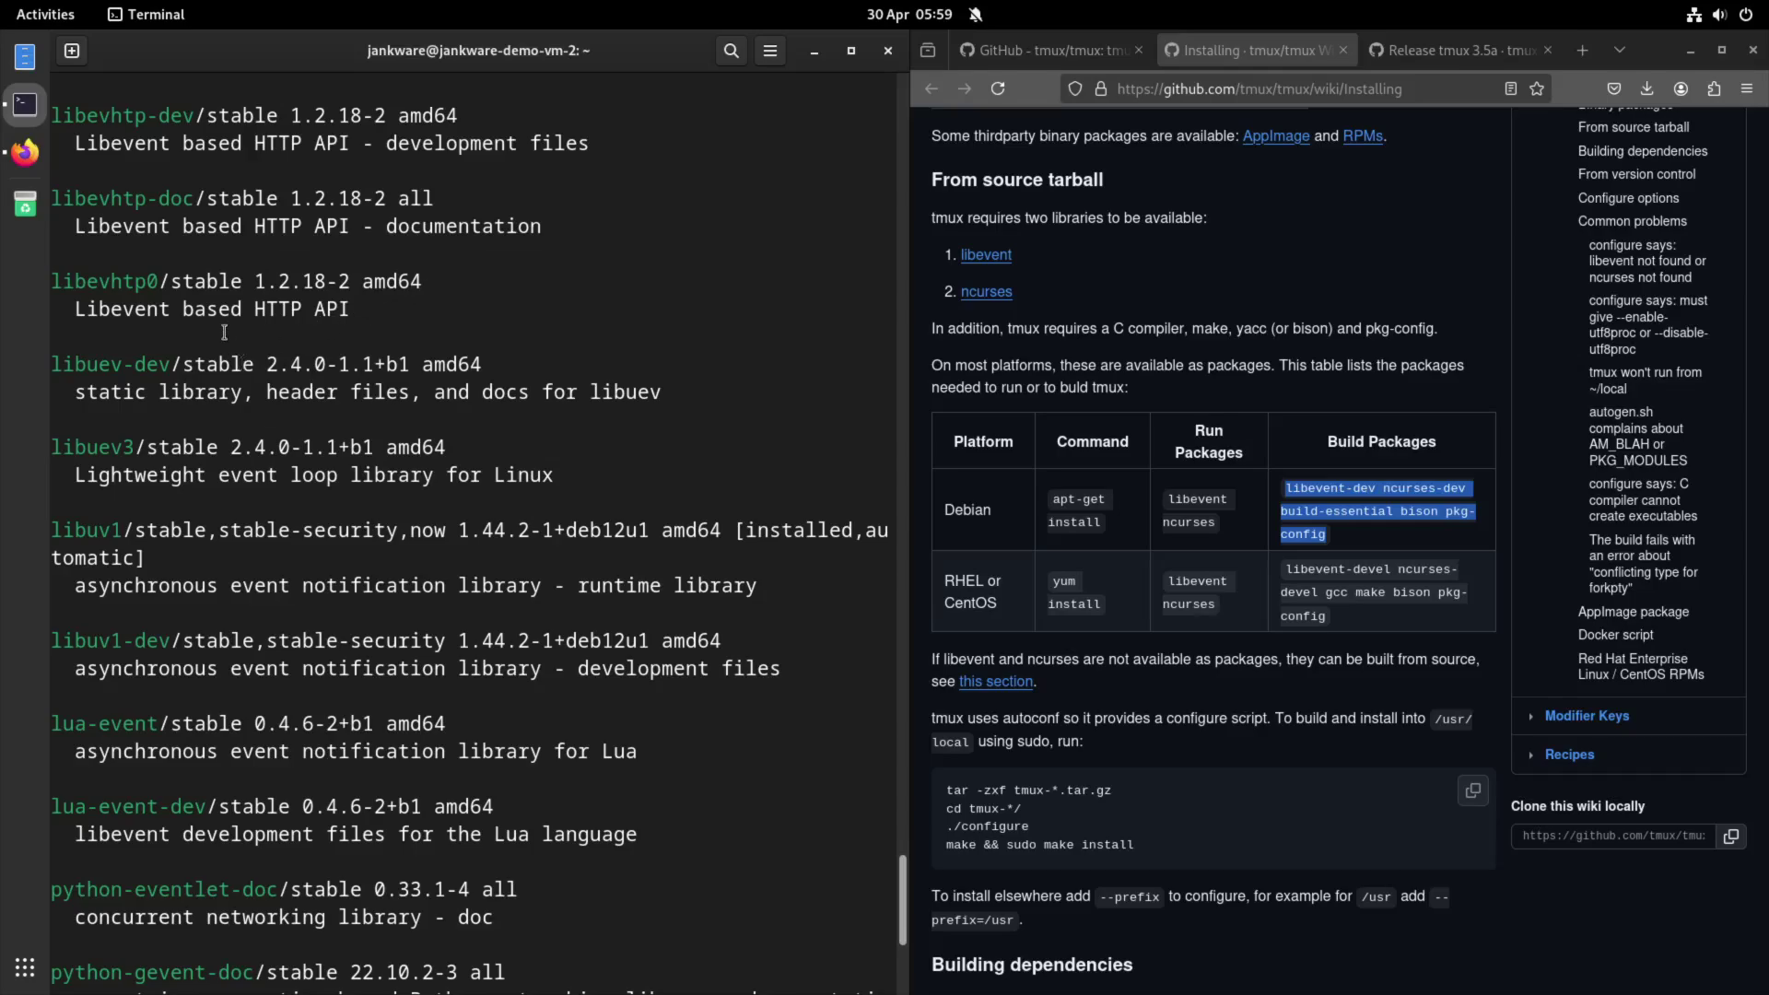
scroll(223, 330, "up", 1)
scroll(223, 330, "up", 2)
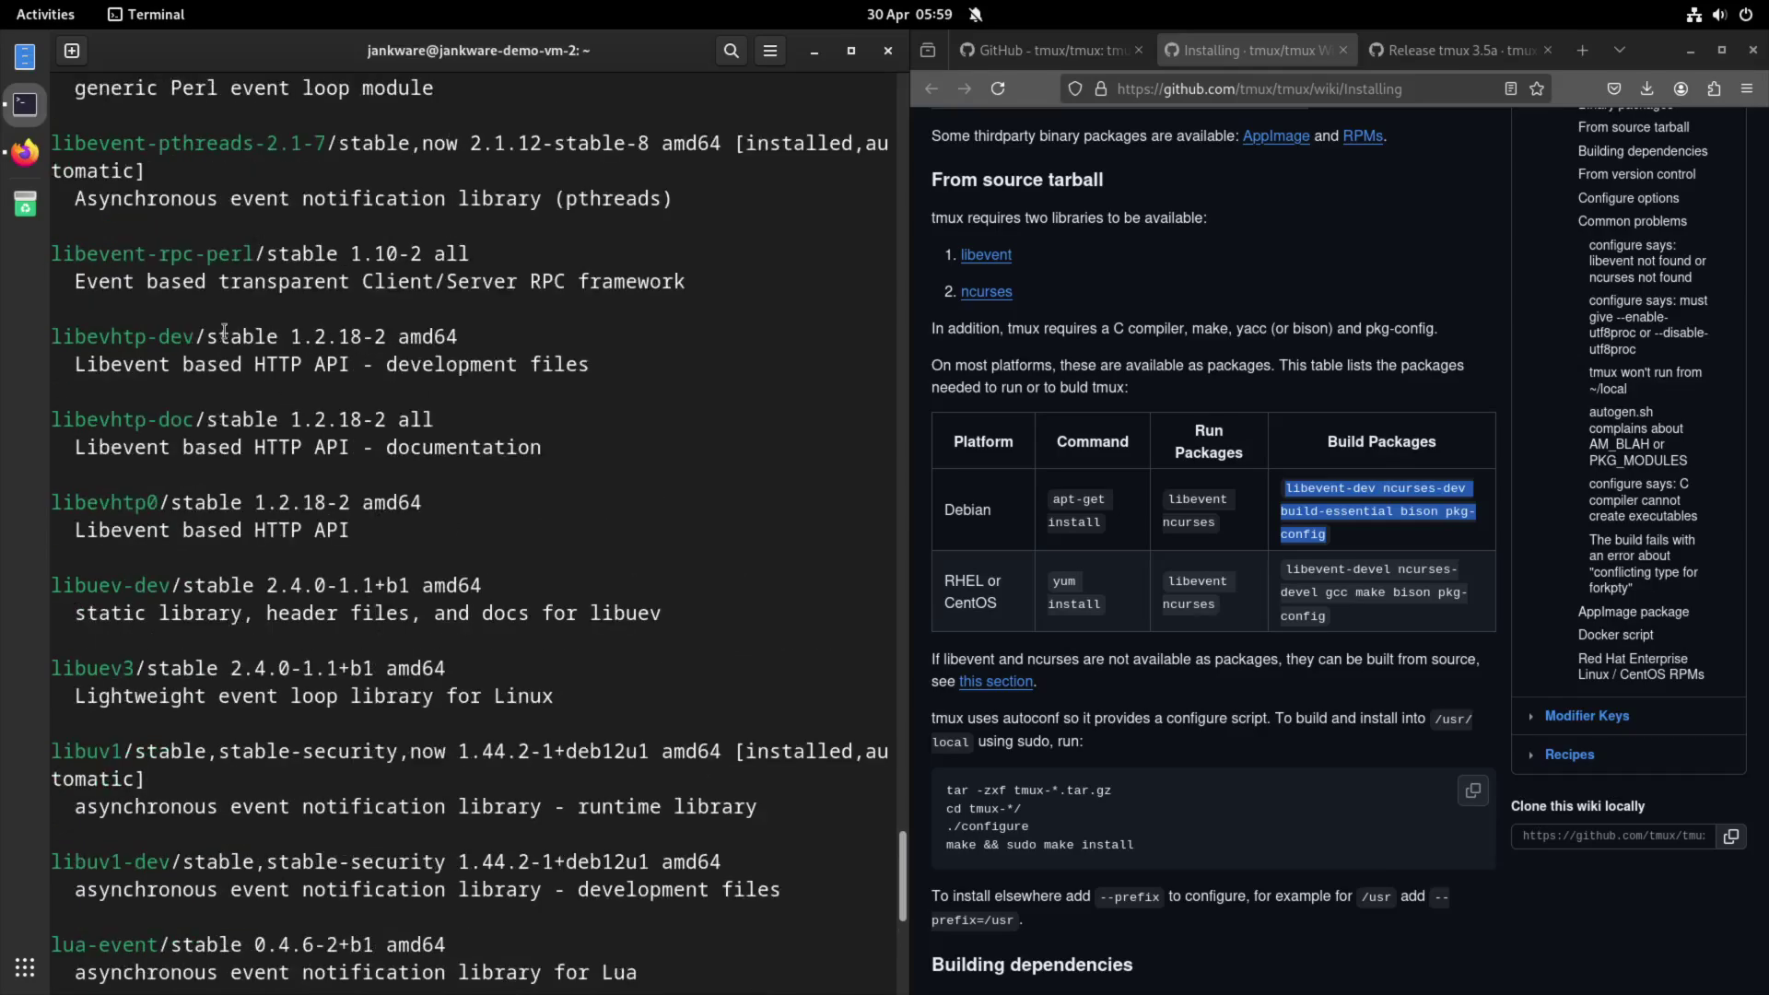
scroll(223, 332, "up", 2)
scroll(223, 333, "up", 2)
scroll(222, 331, "up", 4)
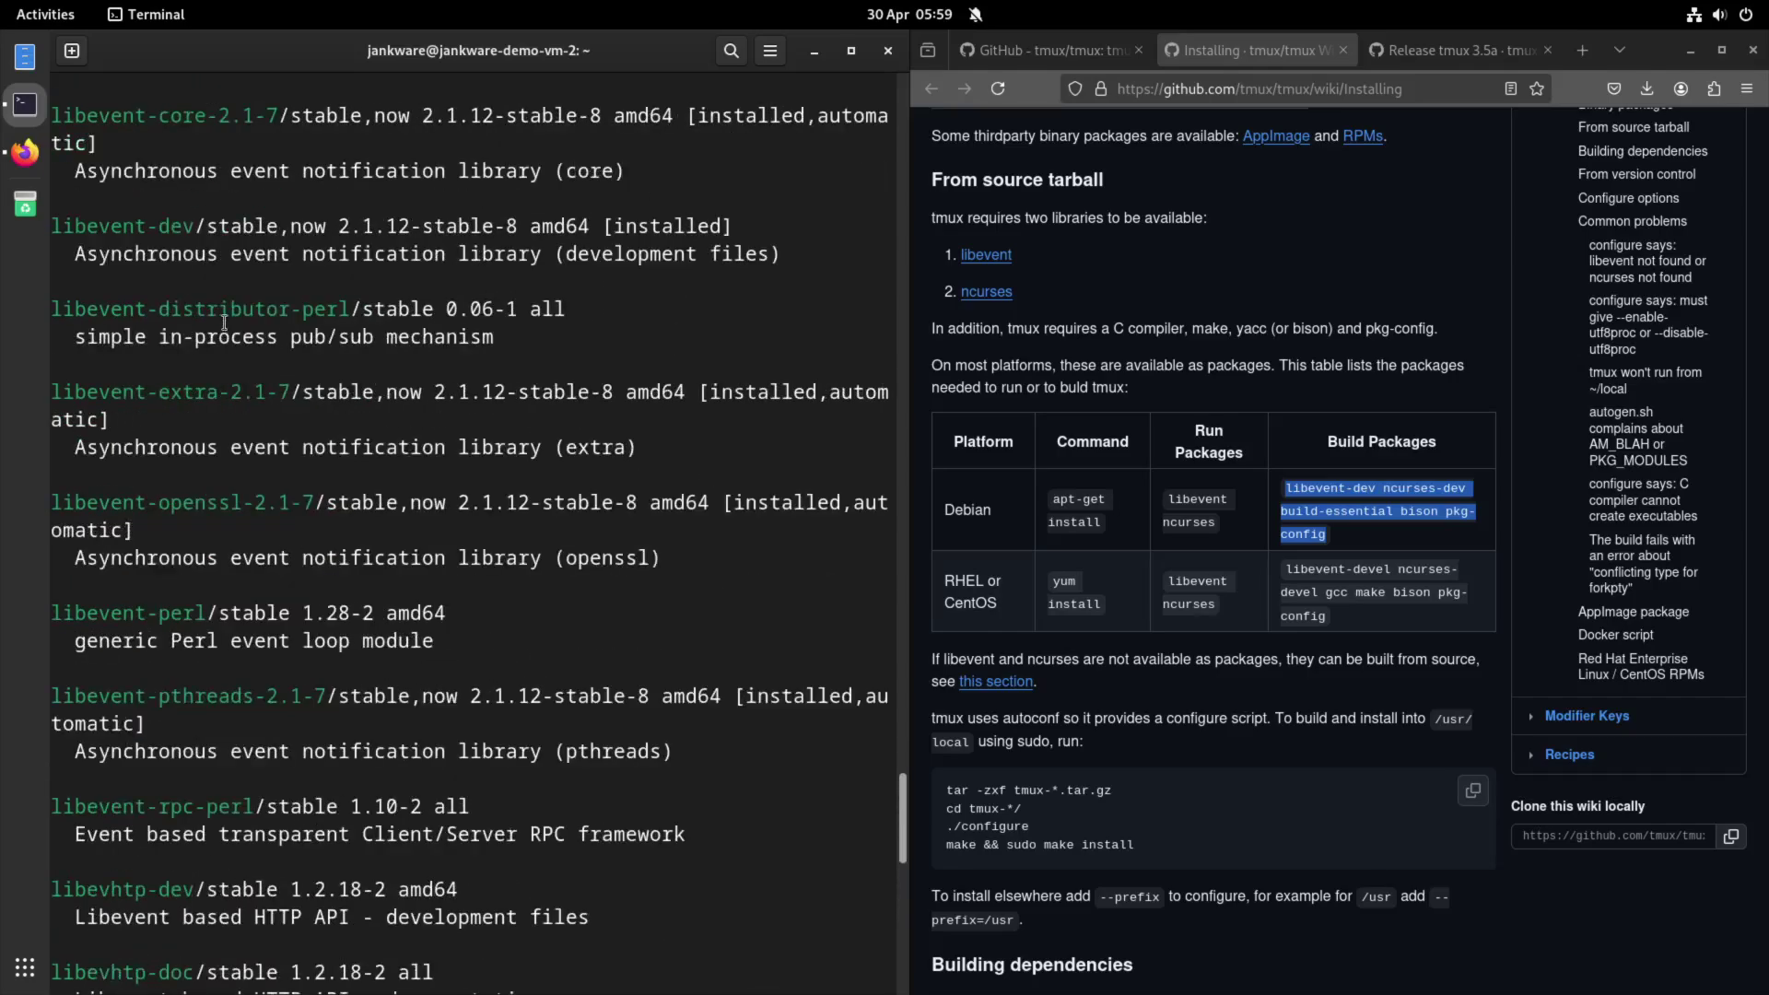
scroll(223, 323, "up", 2)
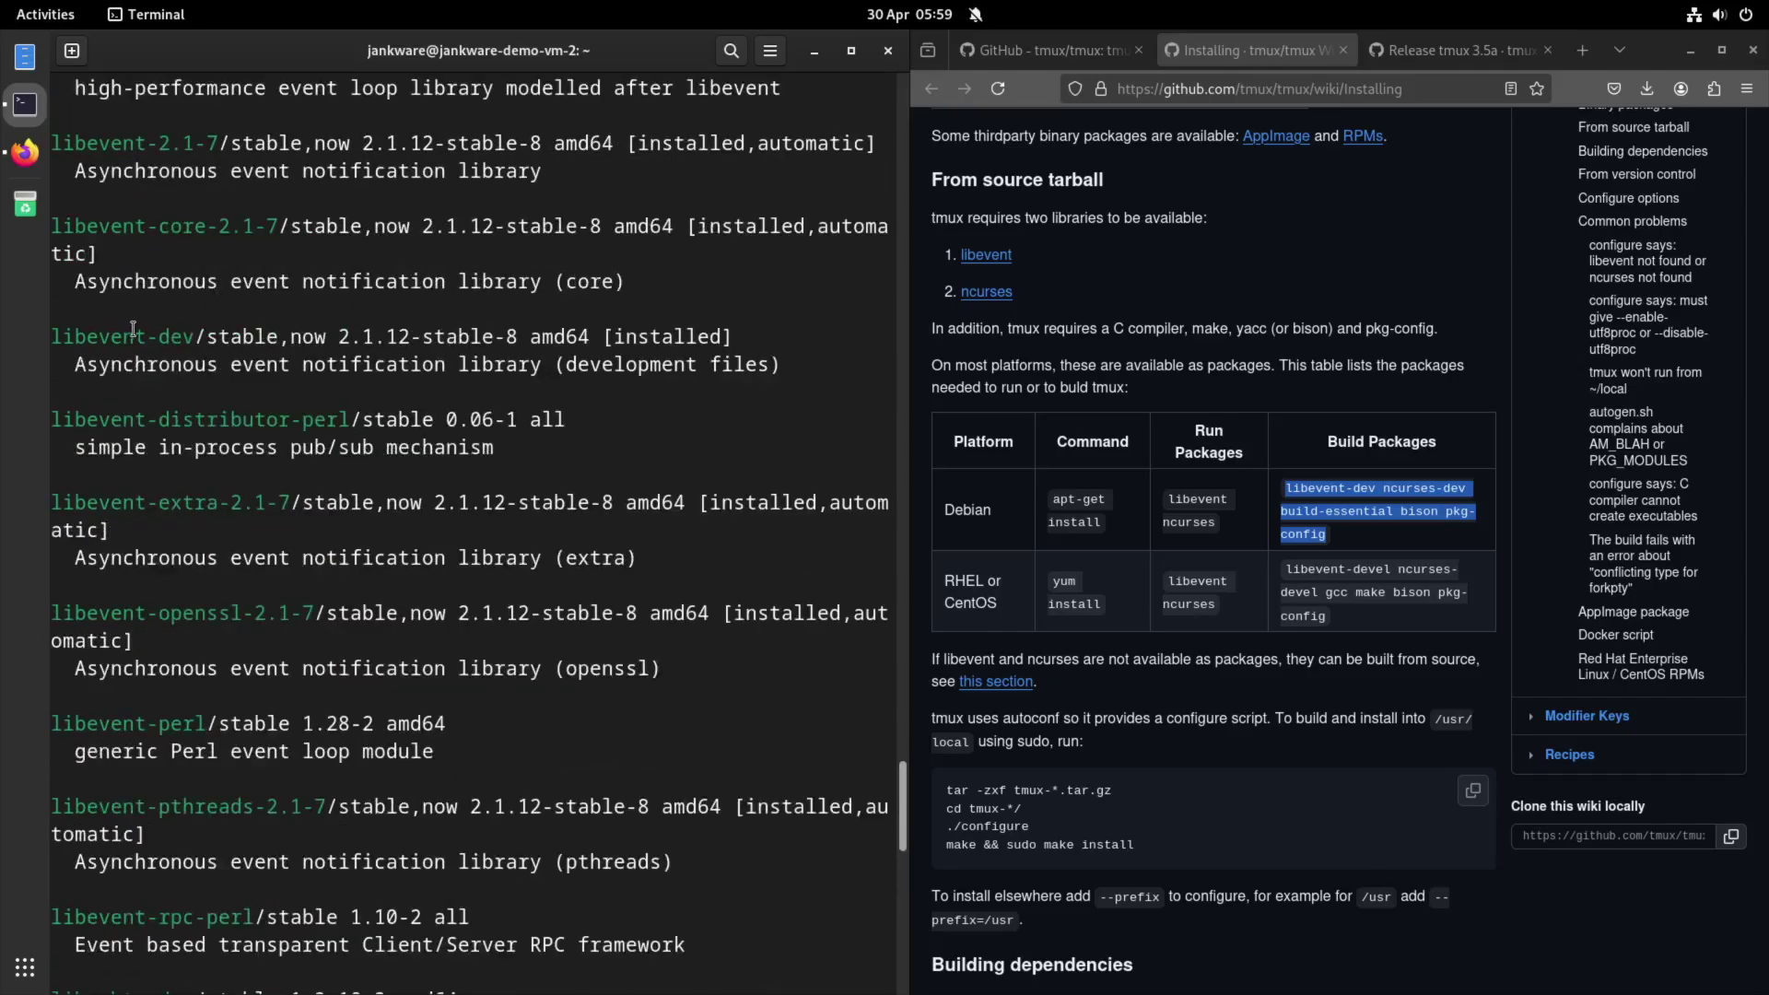
scroll(133, 329, "up", 2)
scroll(134, 329, "up", 2)
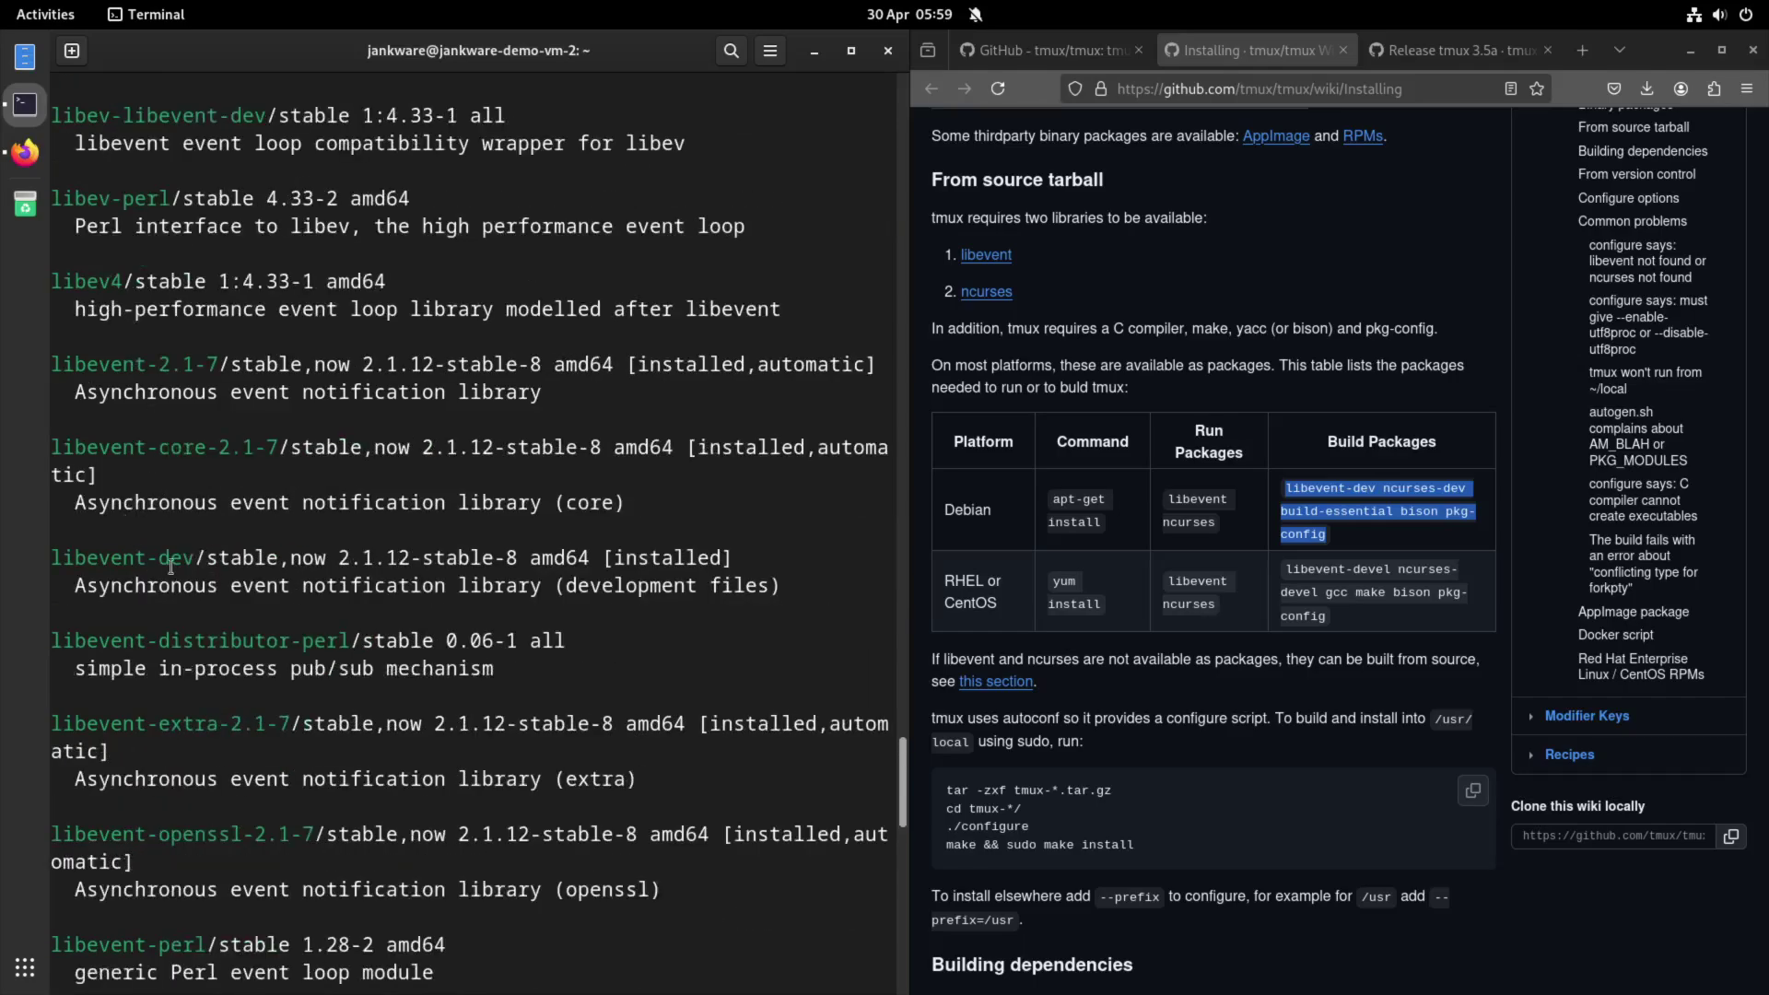
scroll(171, 567, "up", 3)
scroll(164, 532, "up", 1)
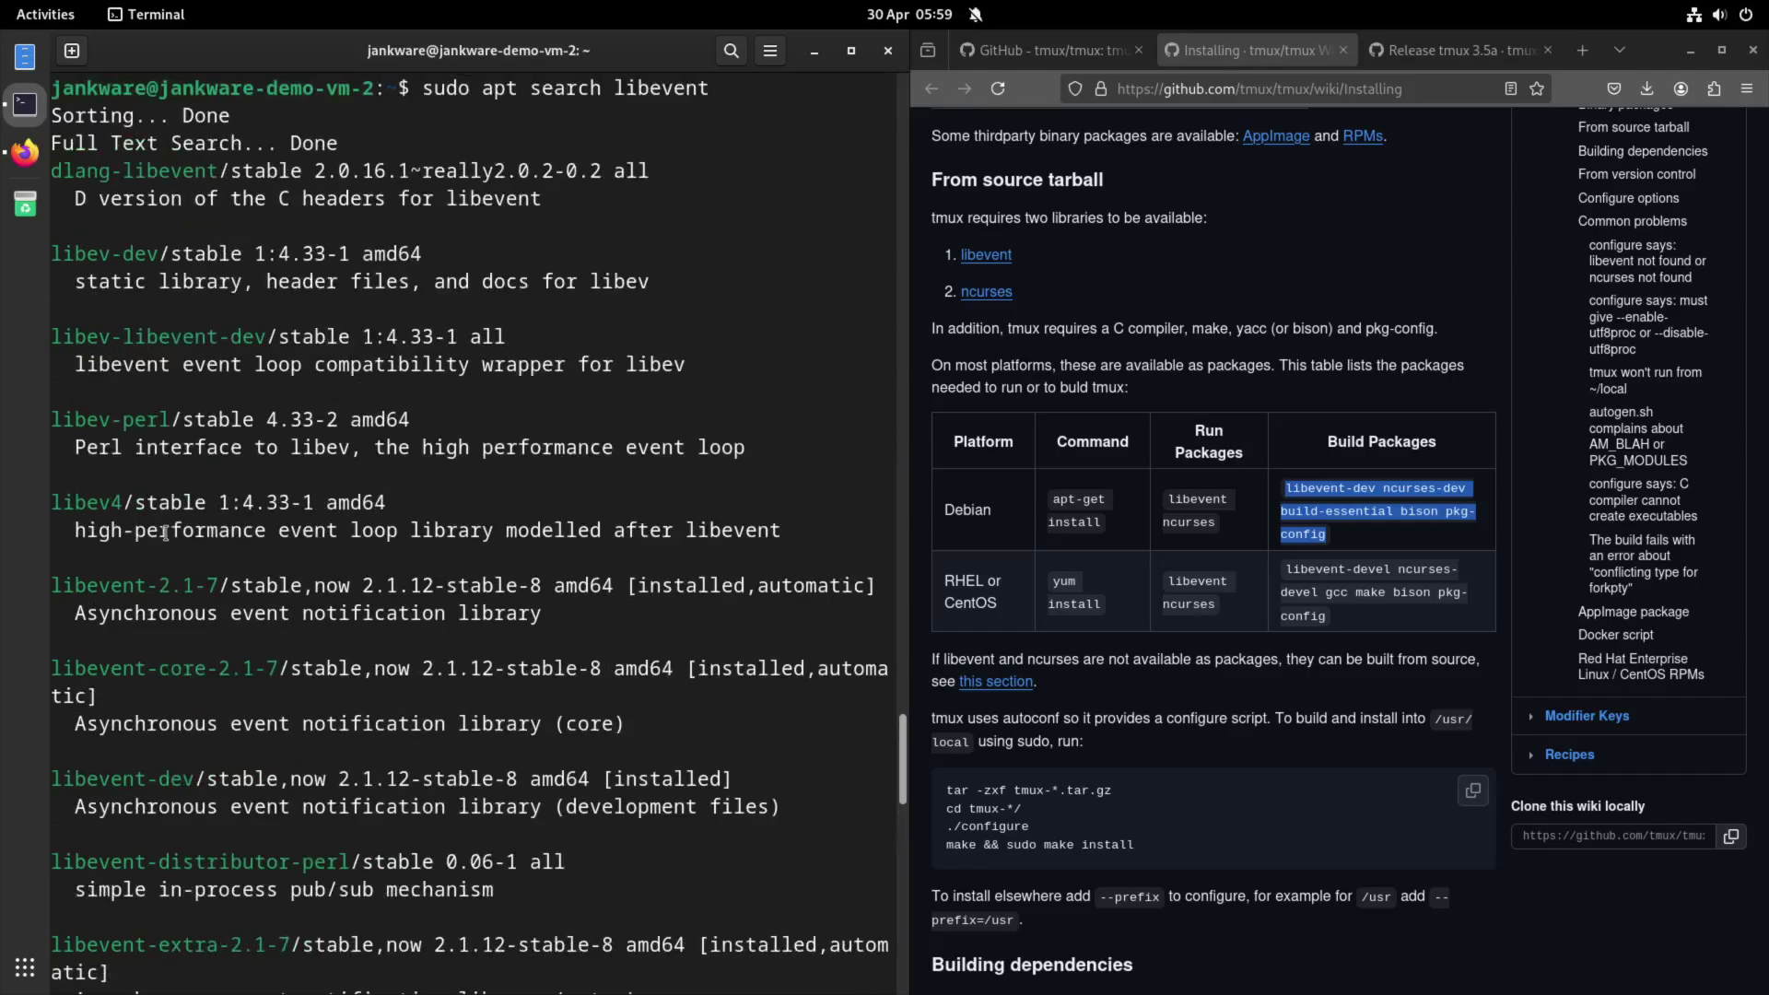
scroll(164, 533, "up", 2)
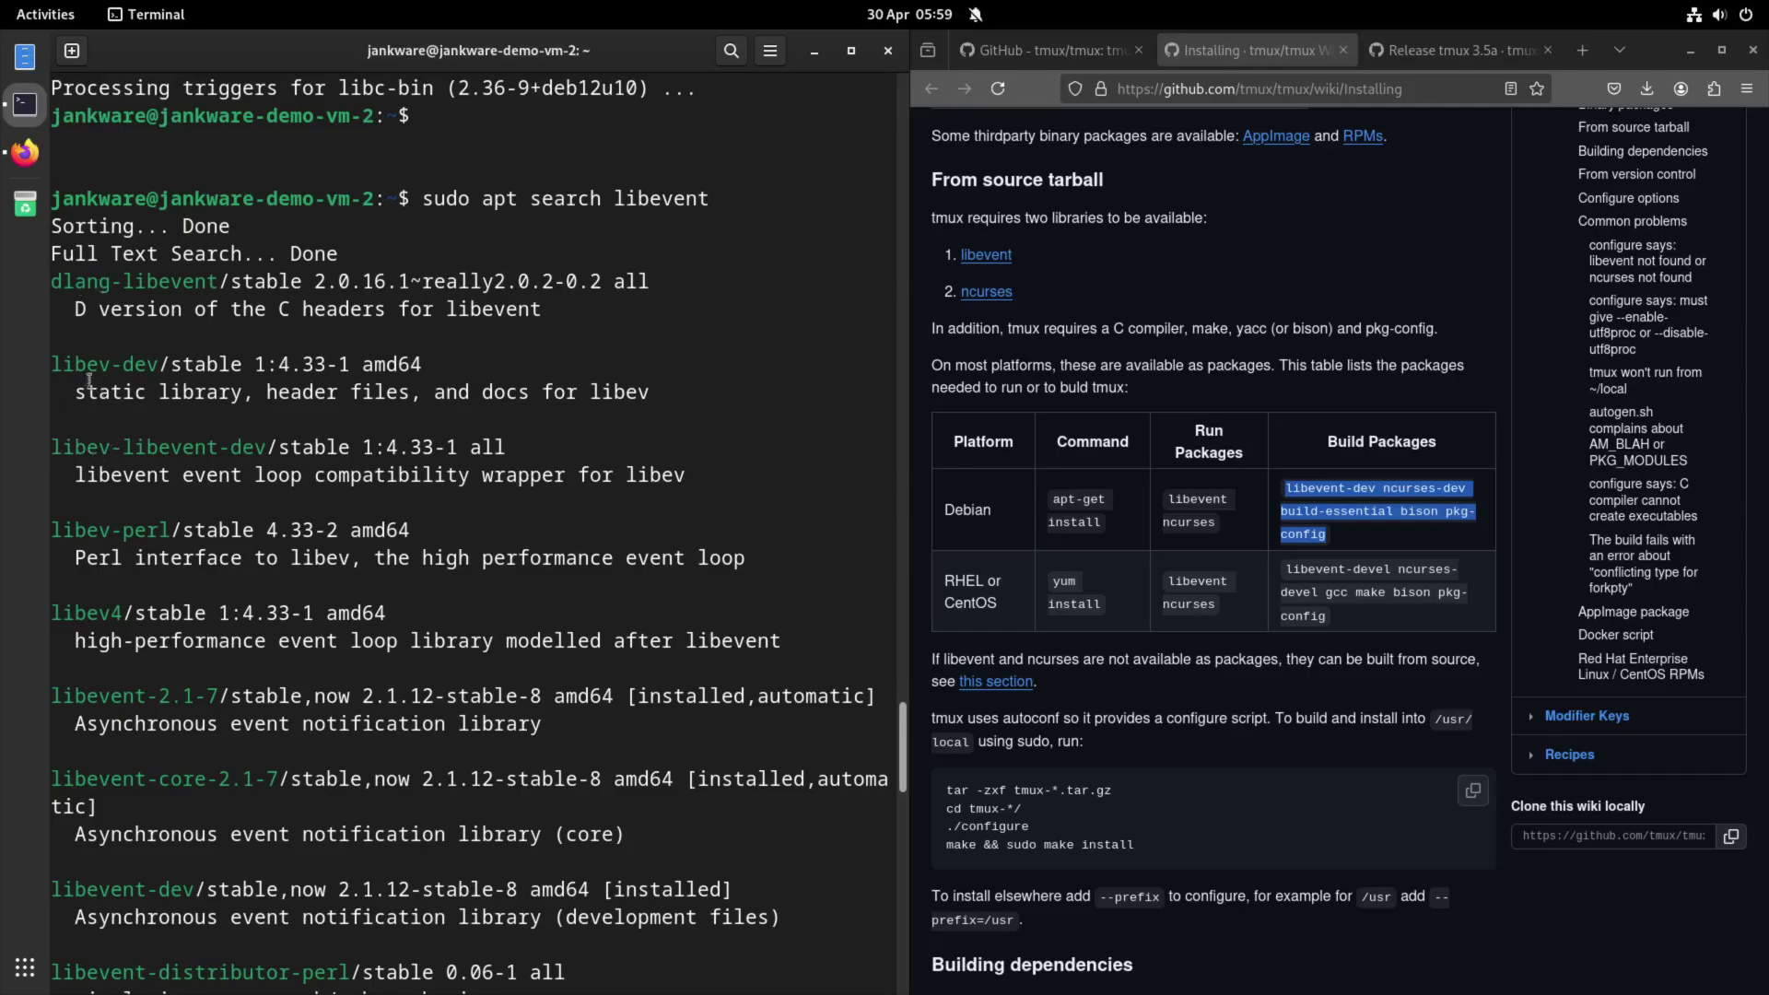
scroll(96, 388, "down", 2)
scroll(119, 512, "down", 3)
scroll(119, 511, "down", 3)
scroll(118, 511, "down", 3)
scroll(119, 512, "down", 2)
scroll(120, 512, "down", 2)
scroll(119, 511, "down", 3)
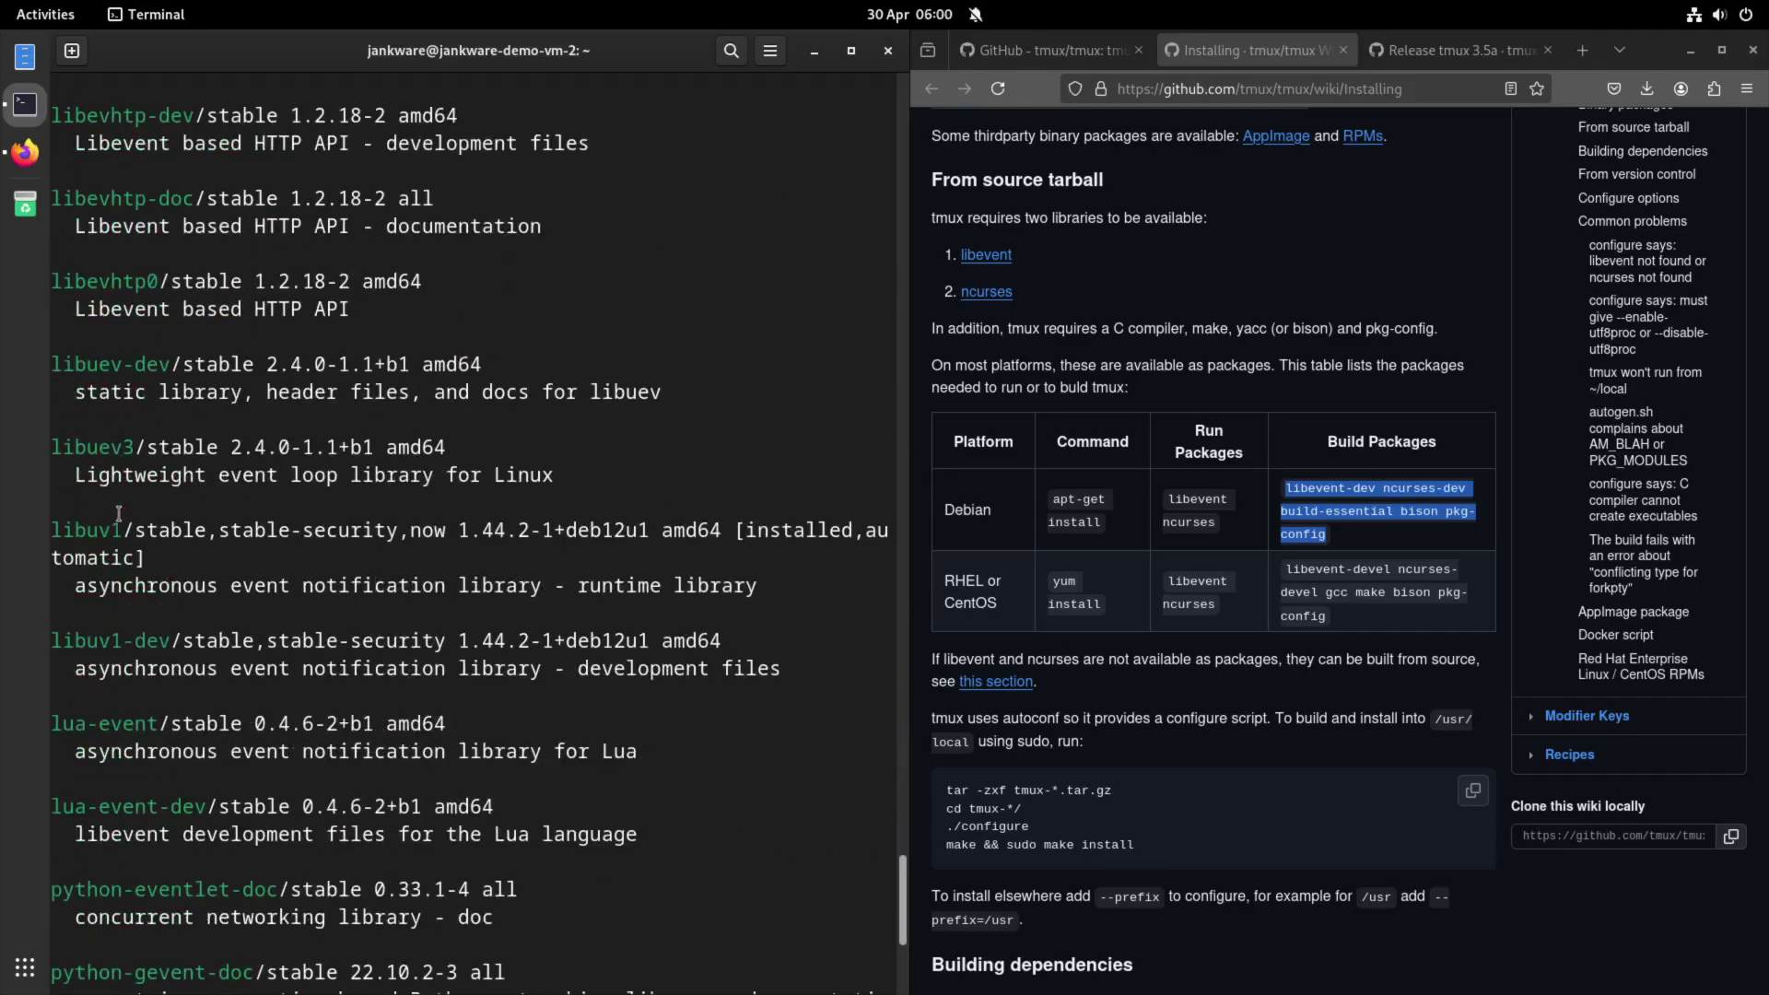
scroll(119, 512, "down", 1)
scroll(118, 512, "down", 3)
scroll(119, 511, "down", 1)
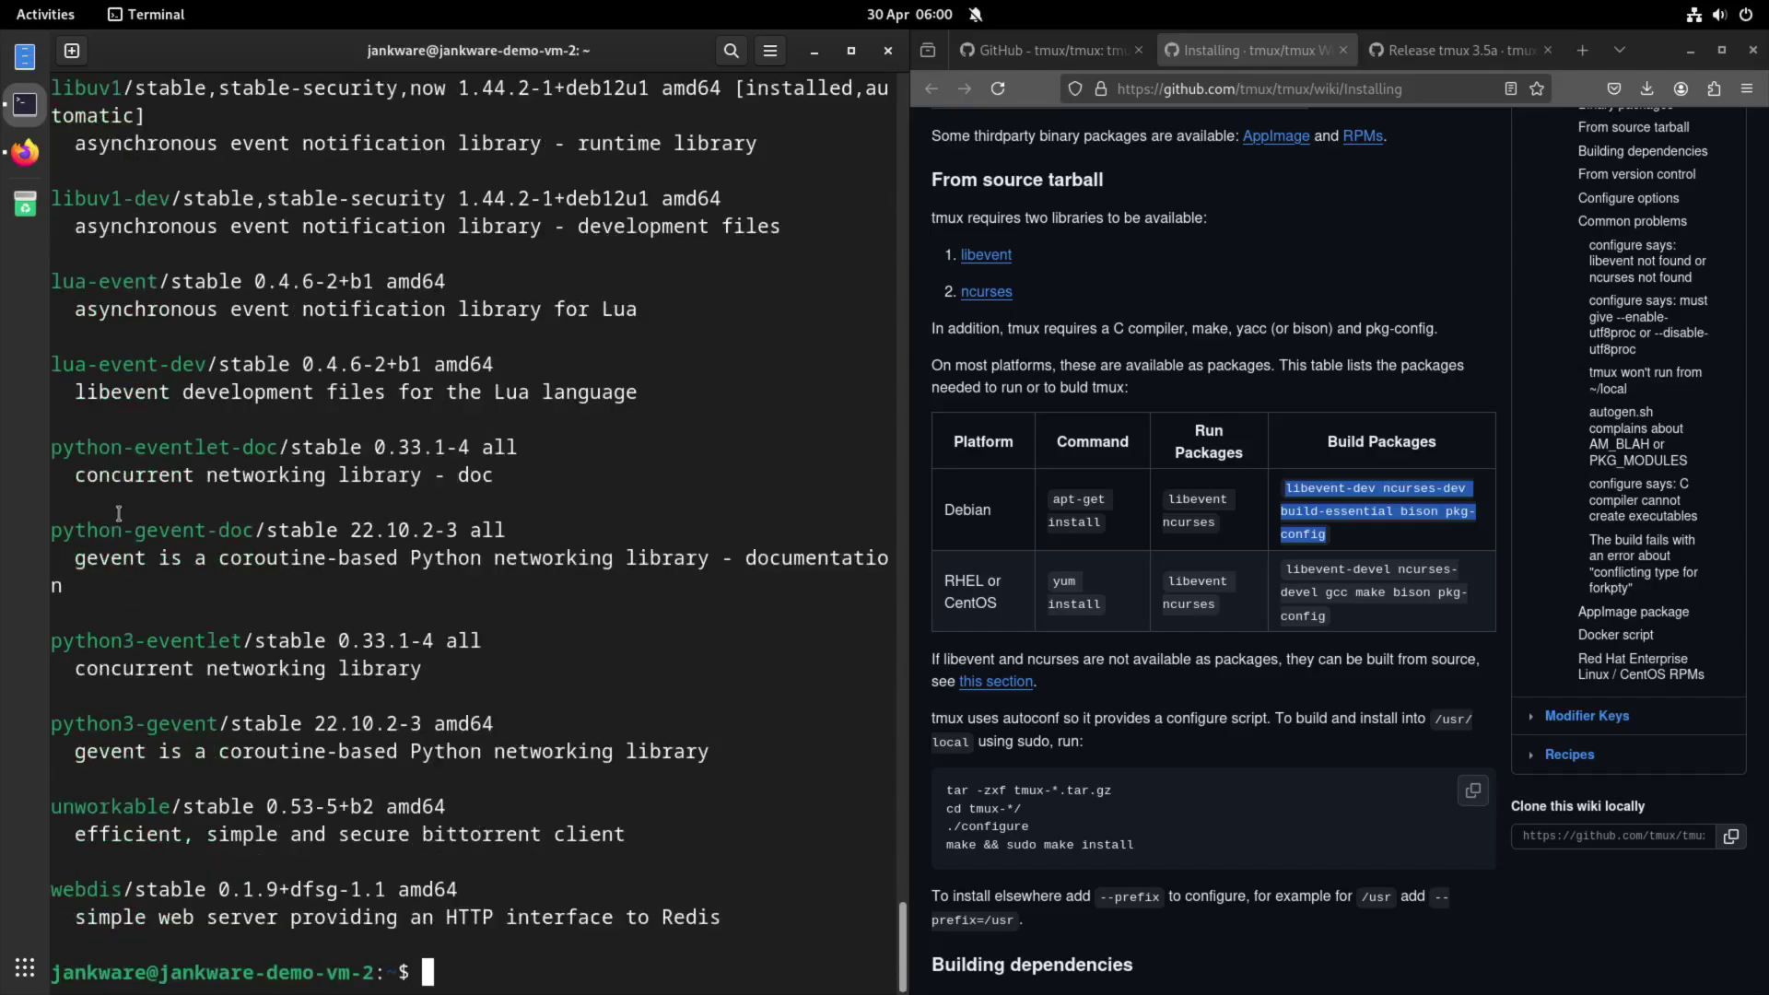
scroll(187, 554, "up", 1)
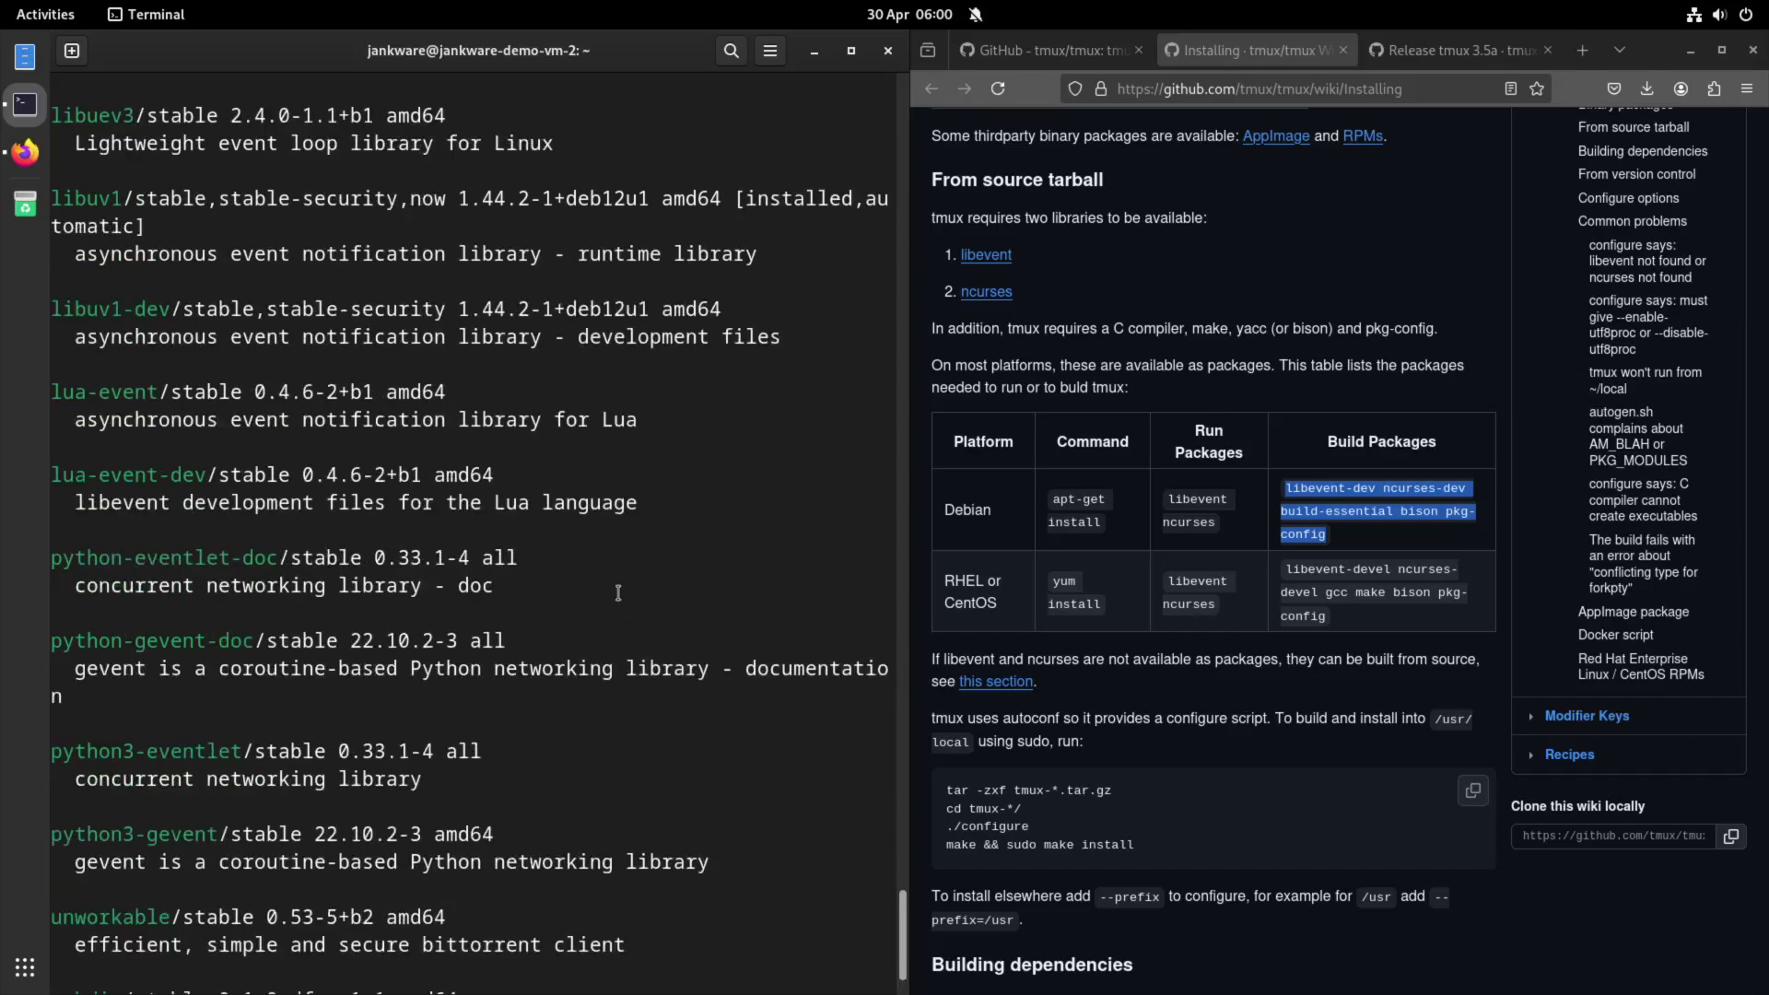
scroll(616, 580, "down", 1)
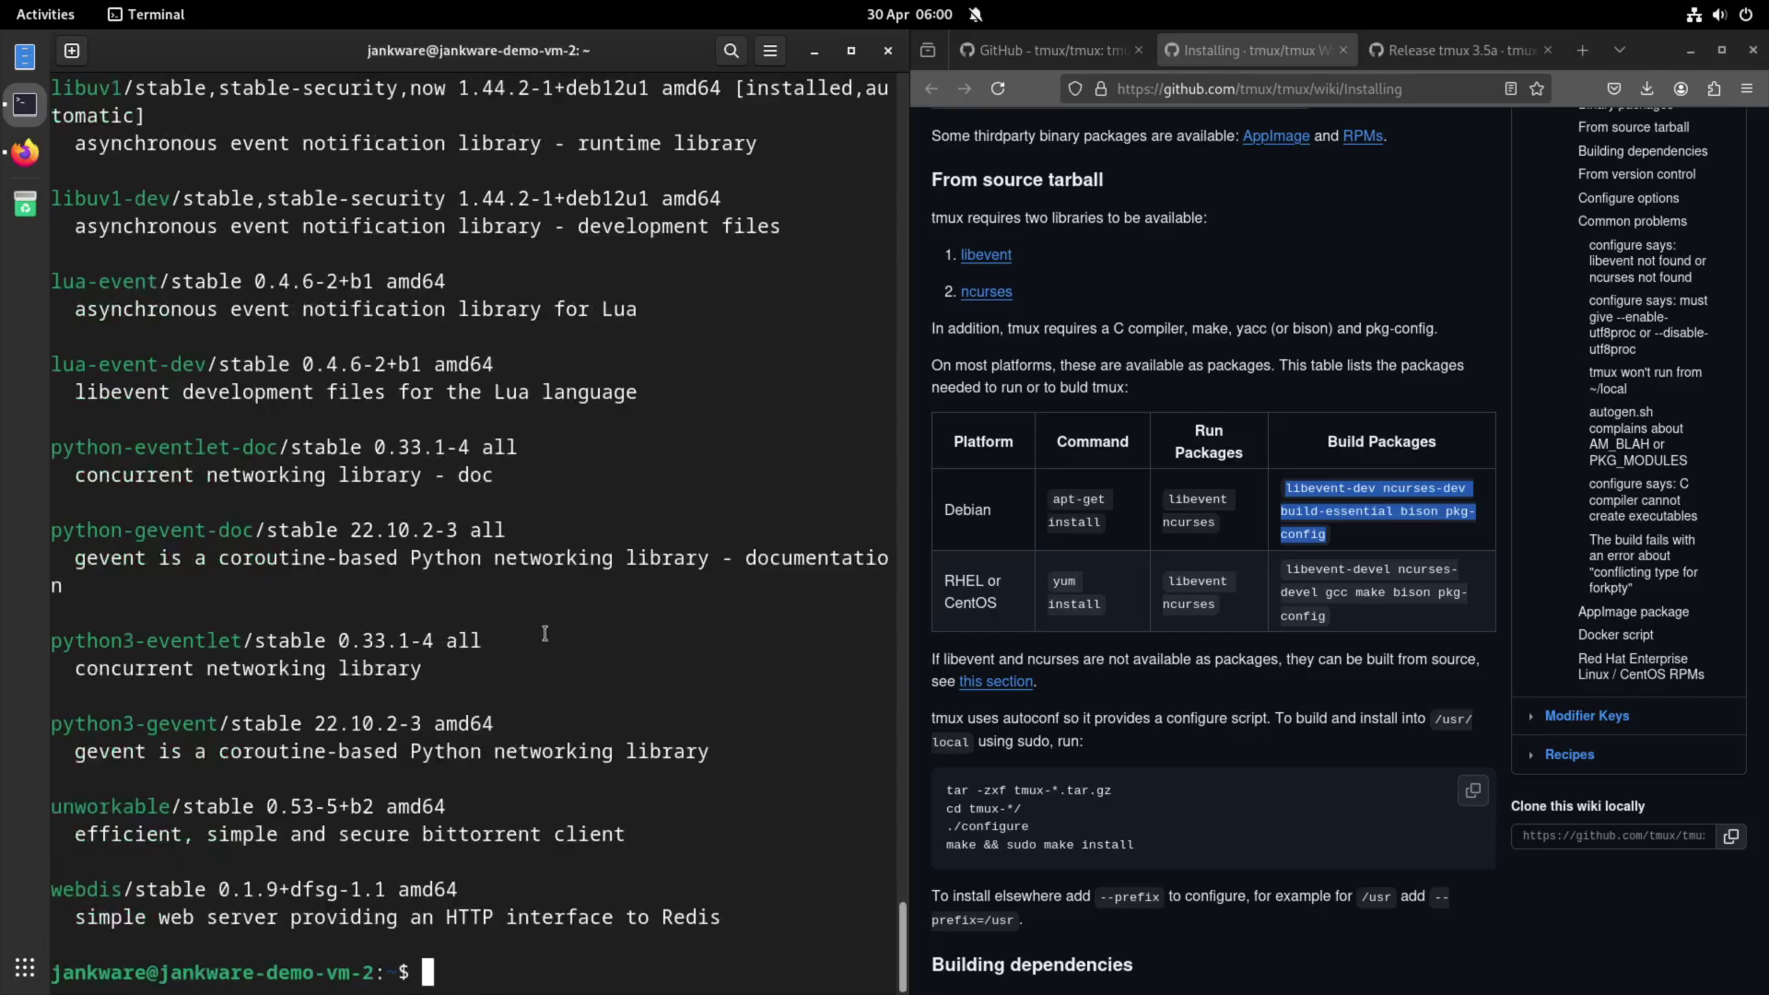
scroll(623, 504, "up", 5)
scroll(623, 503, "up", 5)
scroll(609, 470, "up", 5)
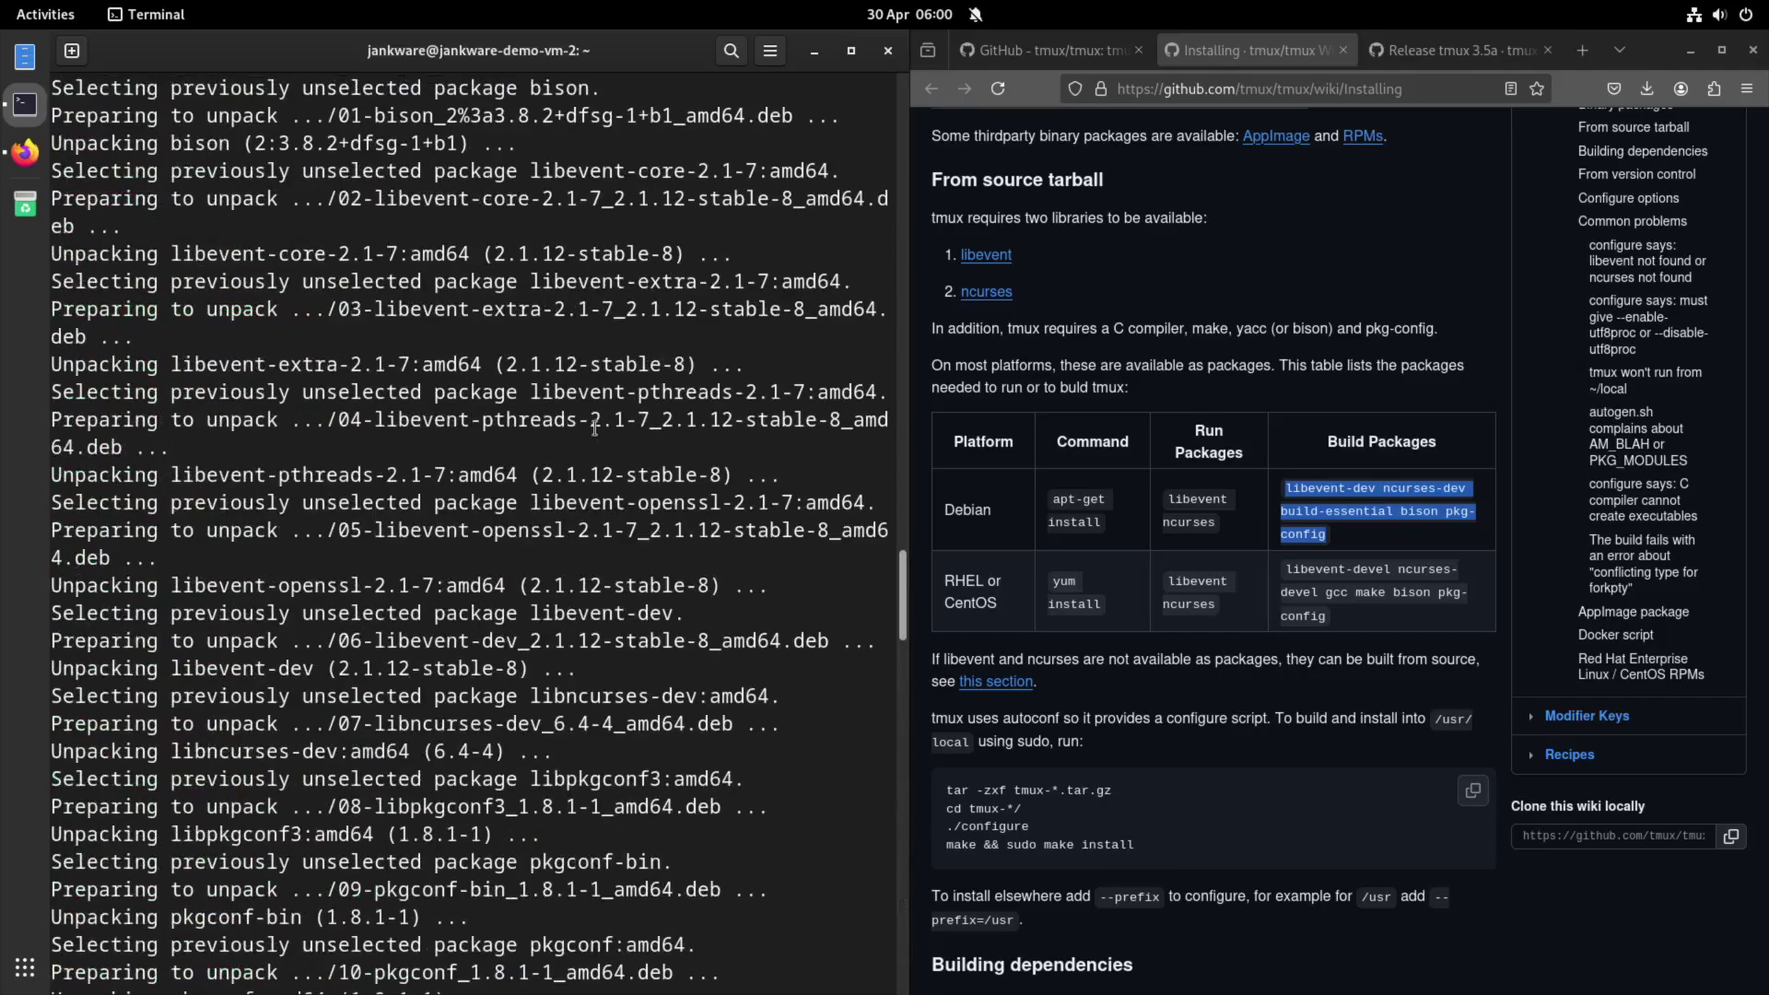
scroll(594, 431, "up", 5)
scroll(594, 431, "up", 5)
scroll(592, 426, "up", 3)
scroll(579, 434, "down", 2)
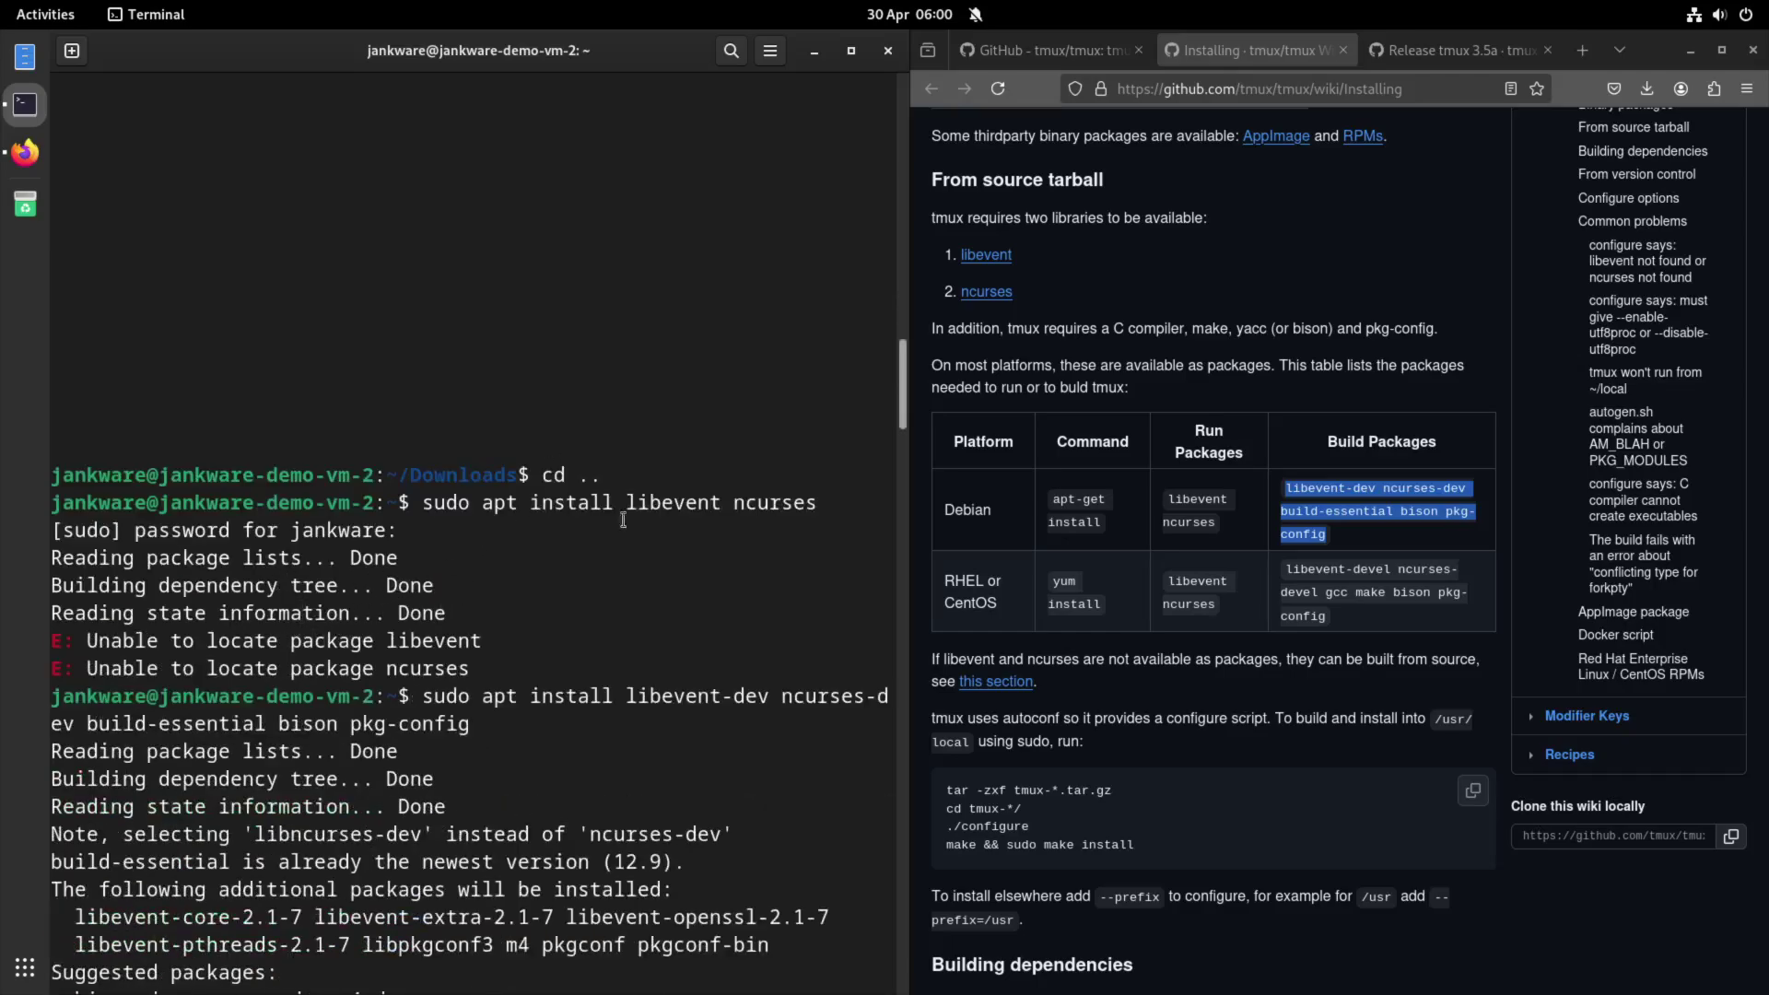
left_click(1197, 505)
scroll(718, 574, "down", 3)
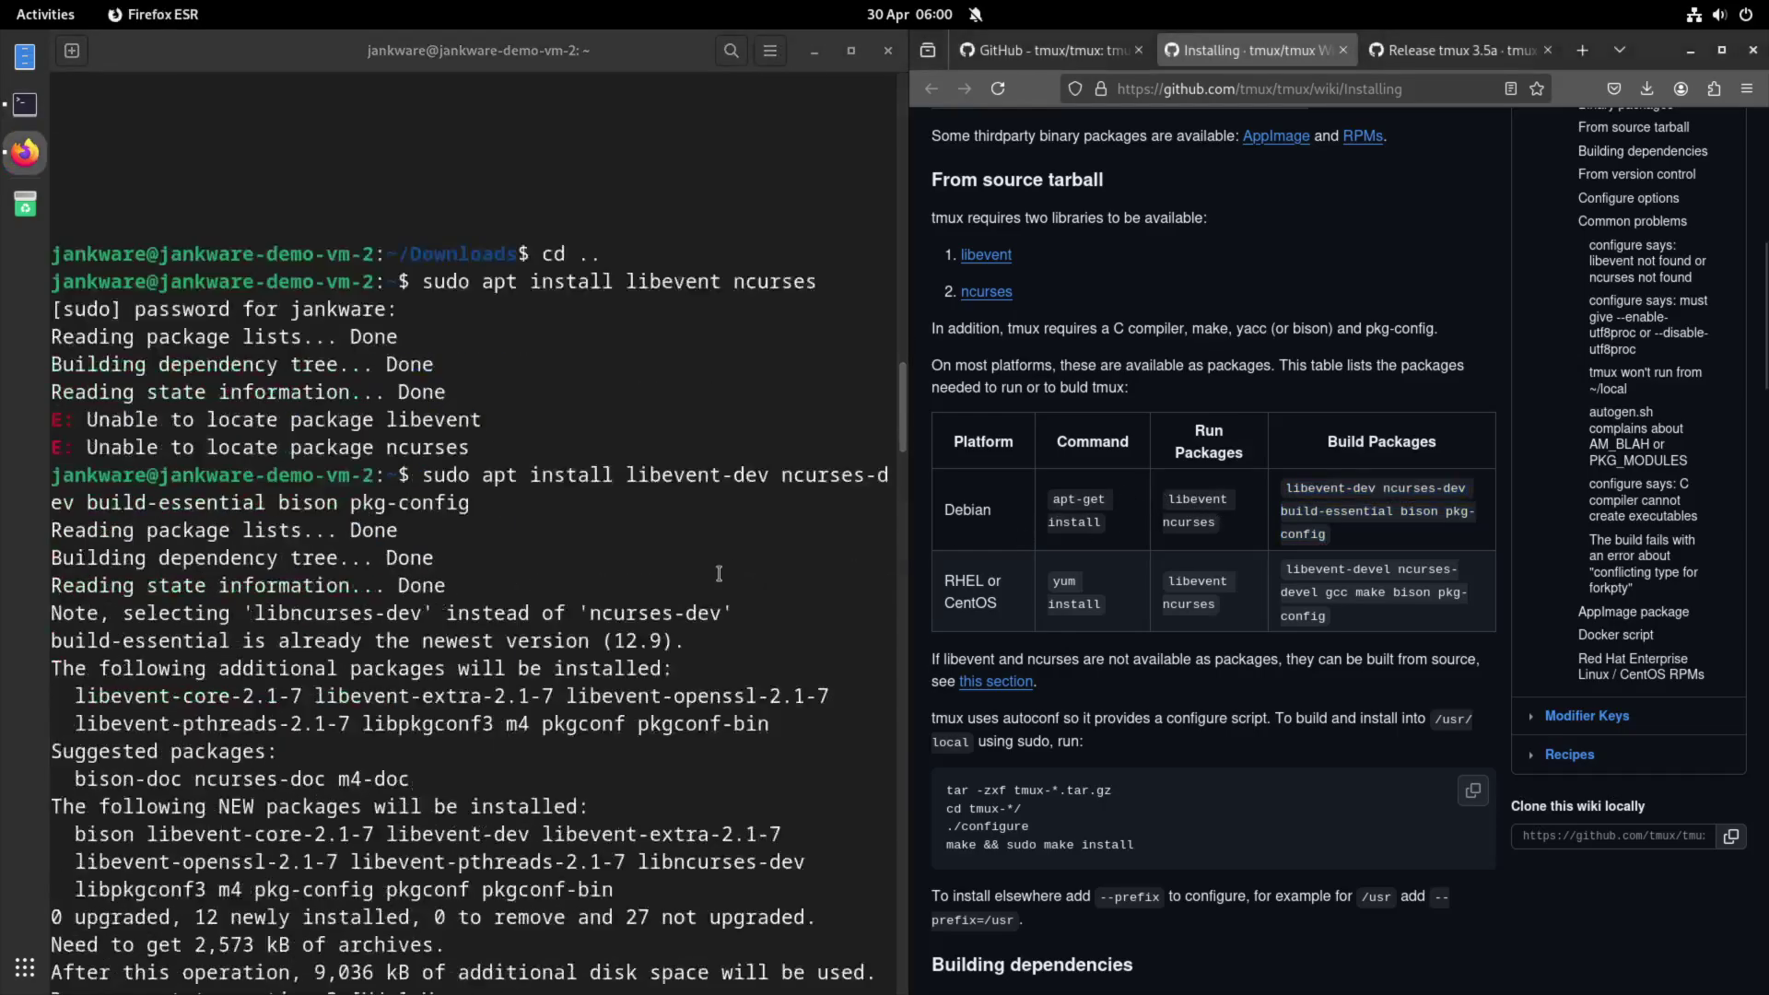
scroll(719, 574, "down", 2)
scroll(718, 573, "down", 4)
scroll(717, 572, "down", 4)
scroll(705, 571, "down", 4)
scroll(693, 570, "down", 4)
scroll(693, 571, "down", 5)
scroll(691, 572, "down", 5)
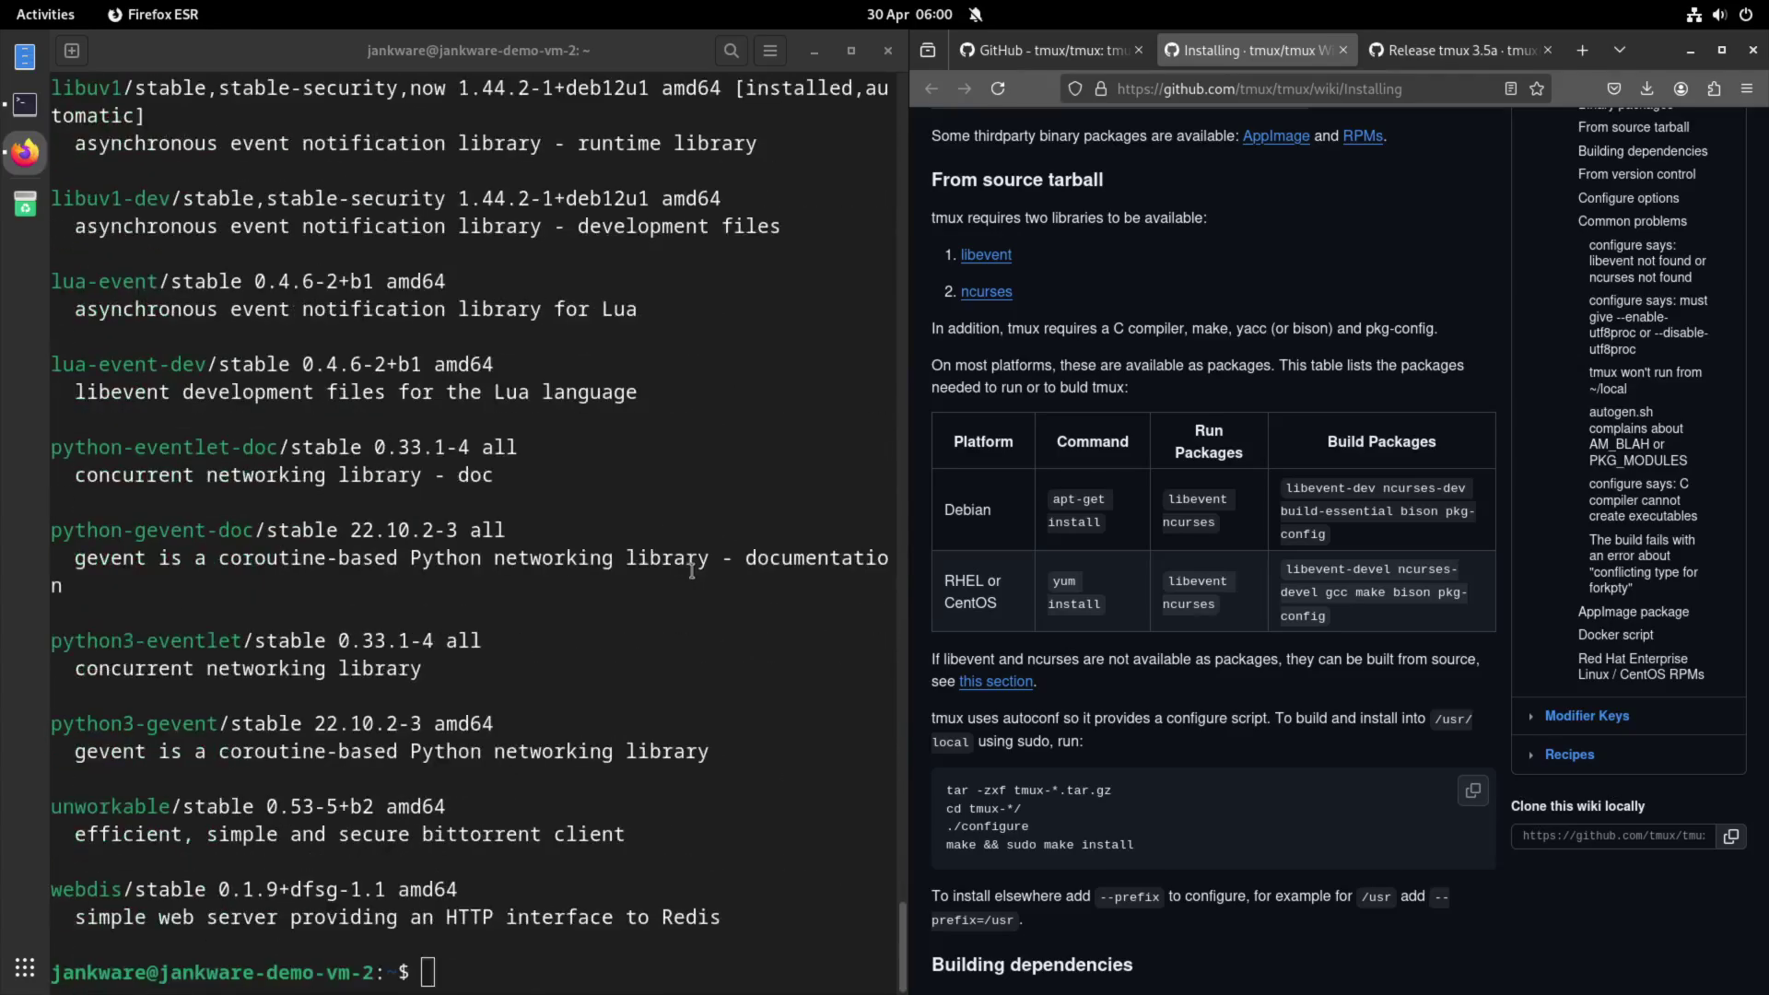
Search apt for ncurses and highlight the installed ncurses-bin entry
left_click(694, 572)
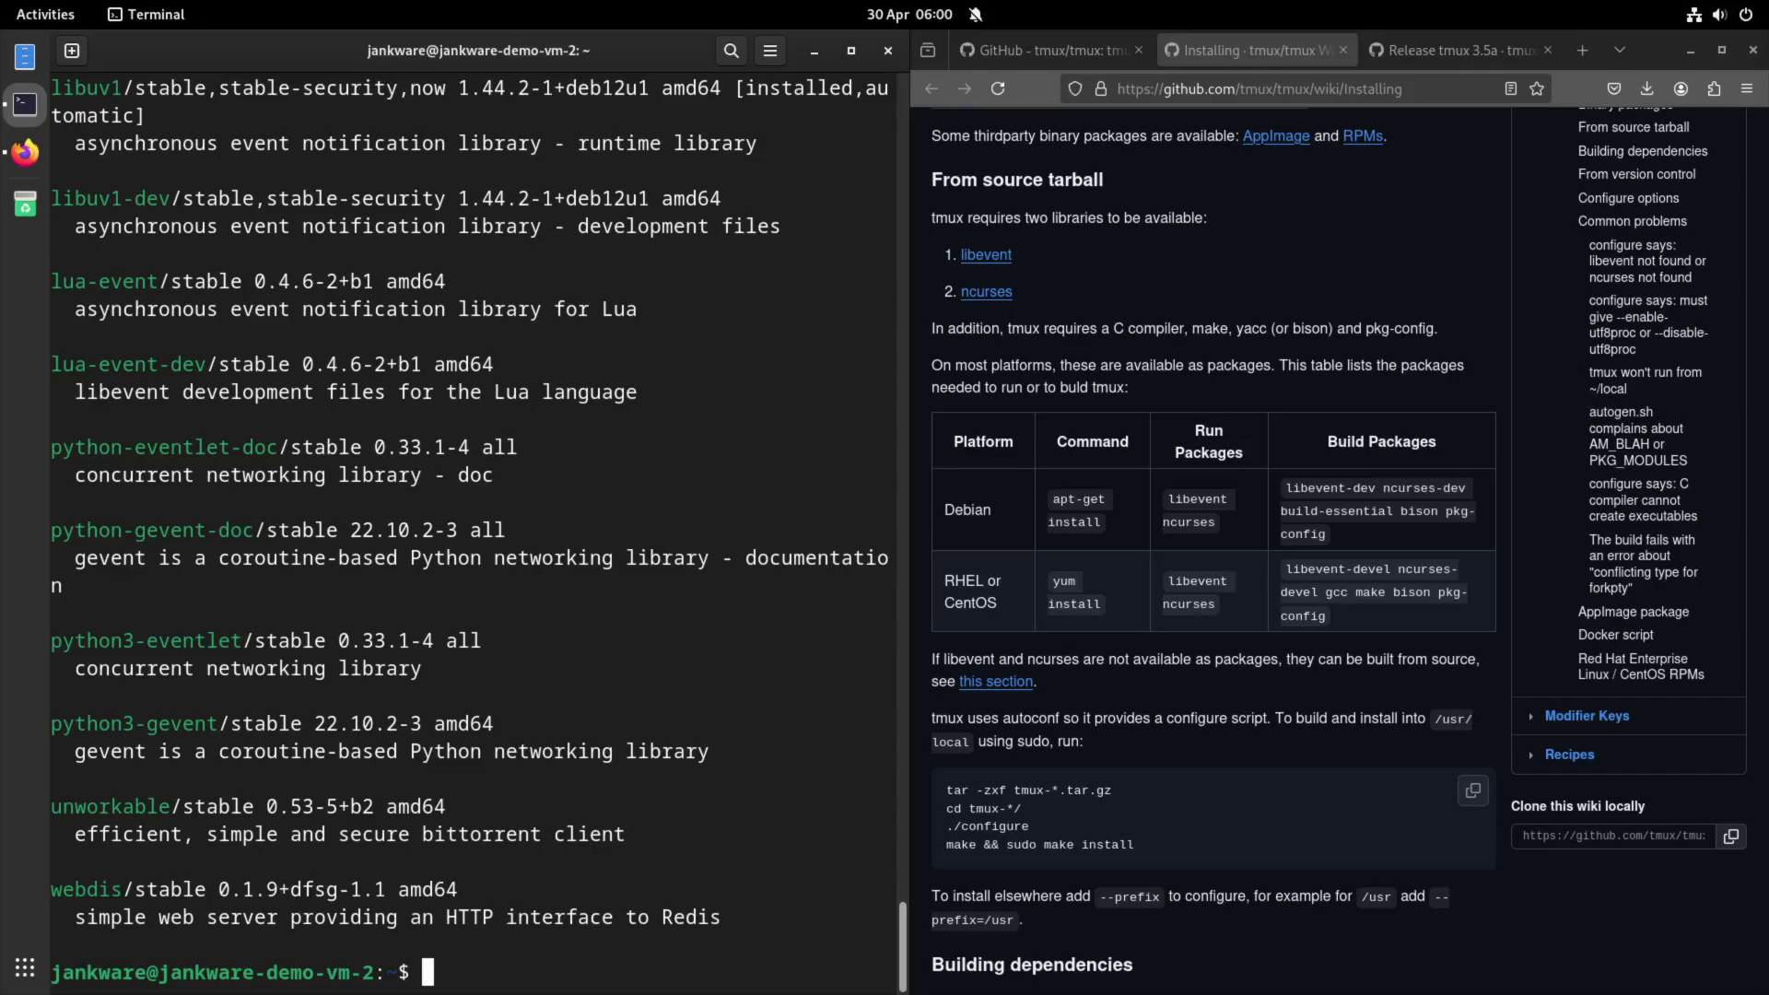
key("Up")
key("BackSpace")
key("BackSpace")
key("BackSpace")
key("BackSpace")
key("BackSpace")
key("BackSpace")
key("BackSpace")
type("nu")
key("BackSpace")
type("curses")
key("Return")
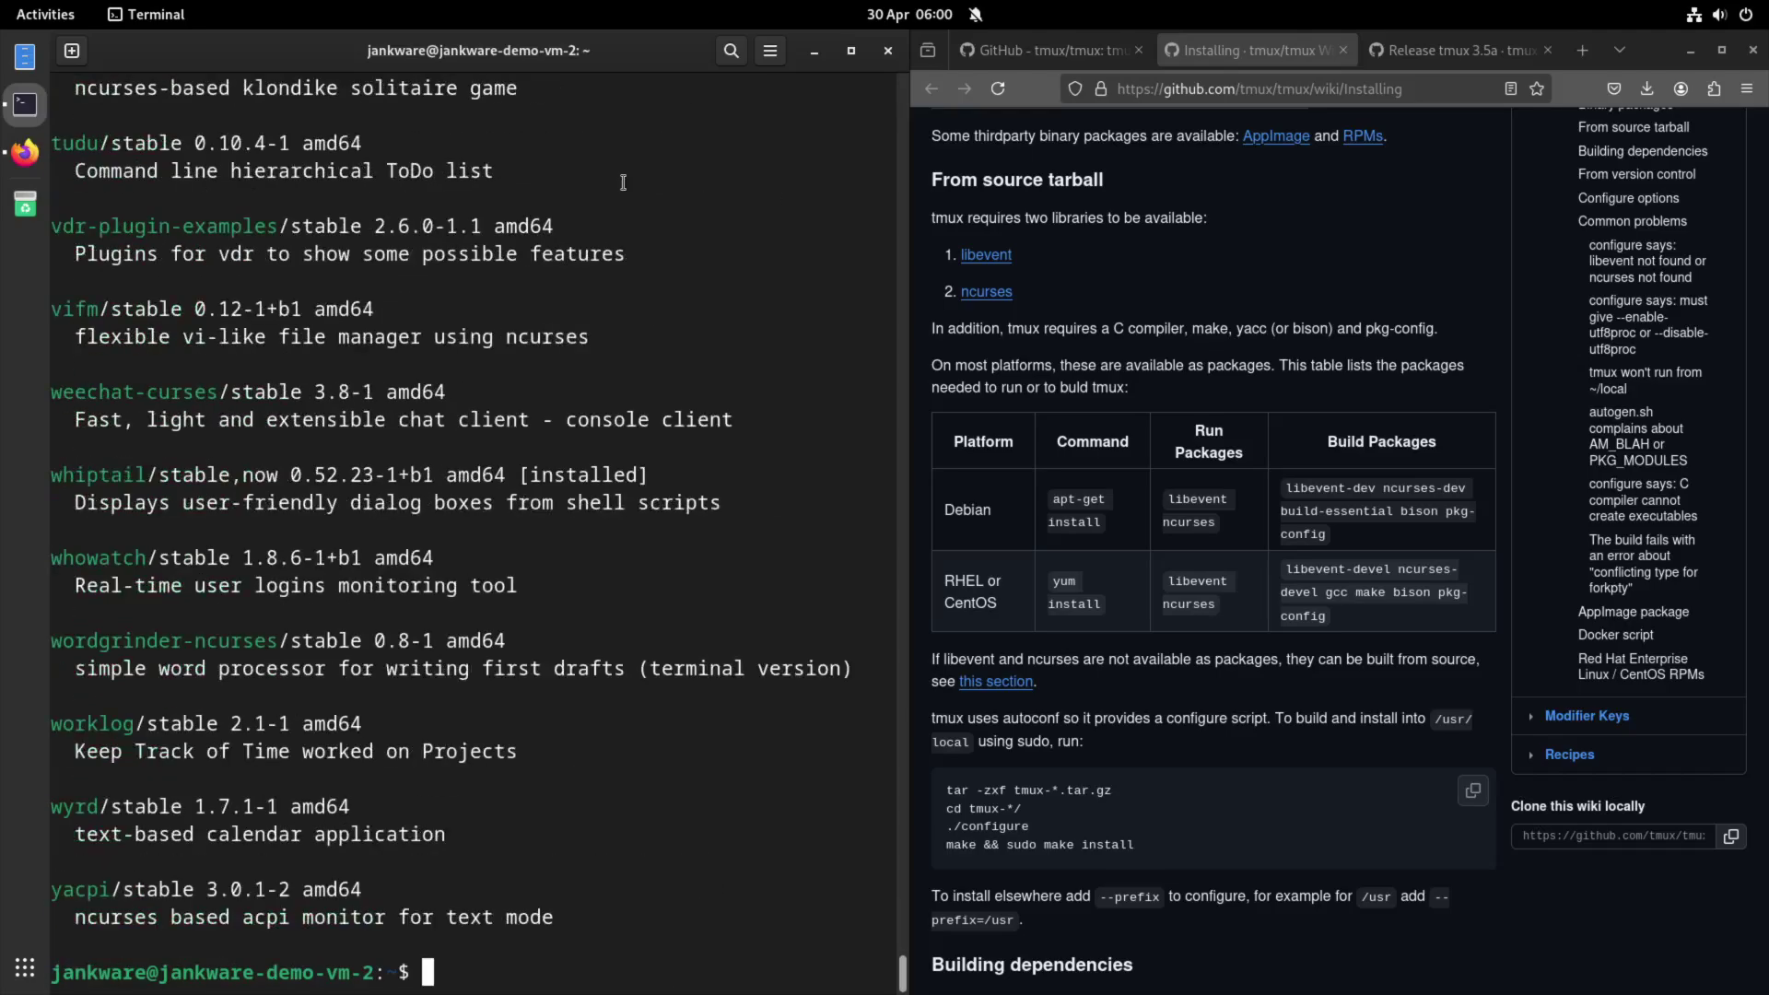
scroll(575, 236, "up", 5)
scroll(575, 236, "up", 5)
scroll(575, 236, "up", 10)
scroll(575, 236, "up", 5)
scroll(575, 235, "up", 5)
scroll(576, 235, "up", 2)
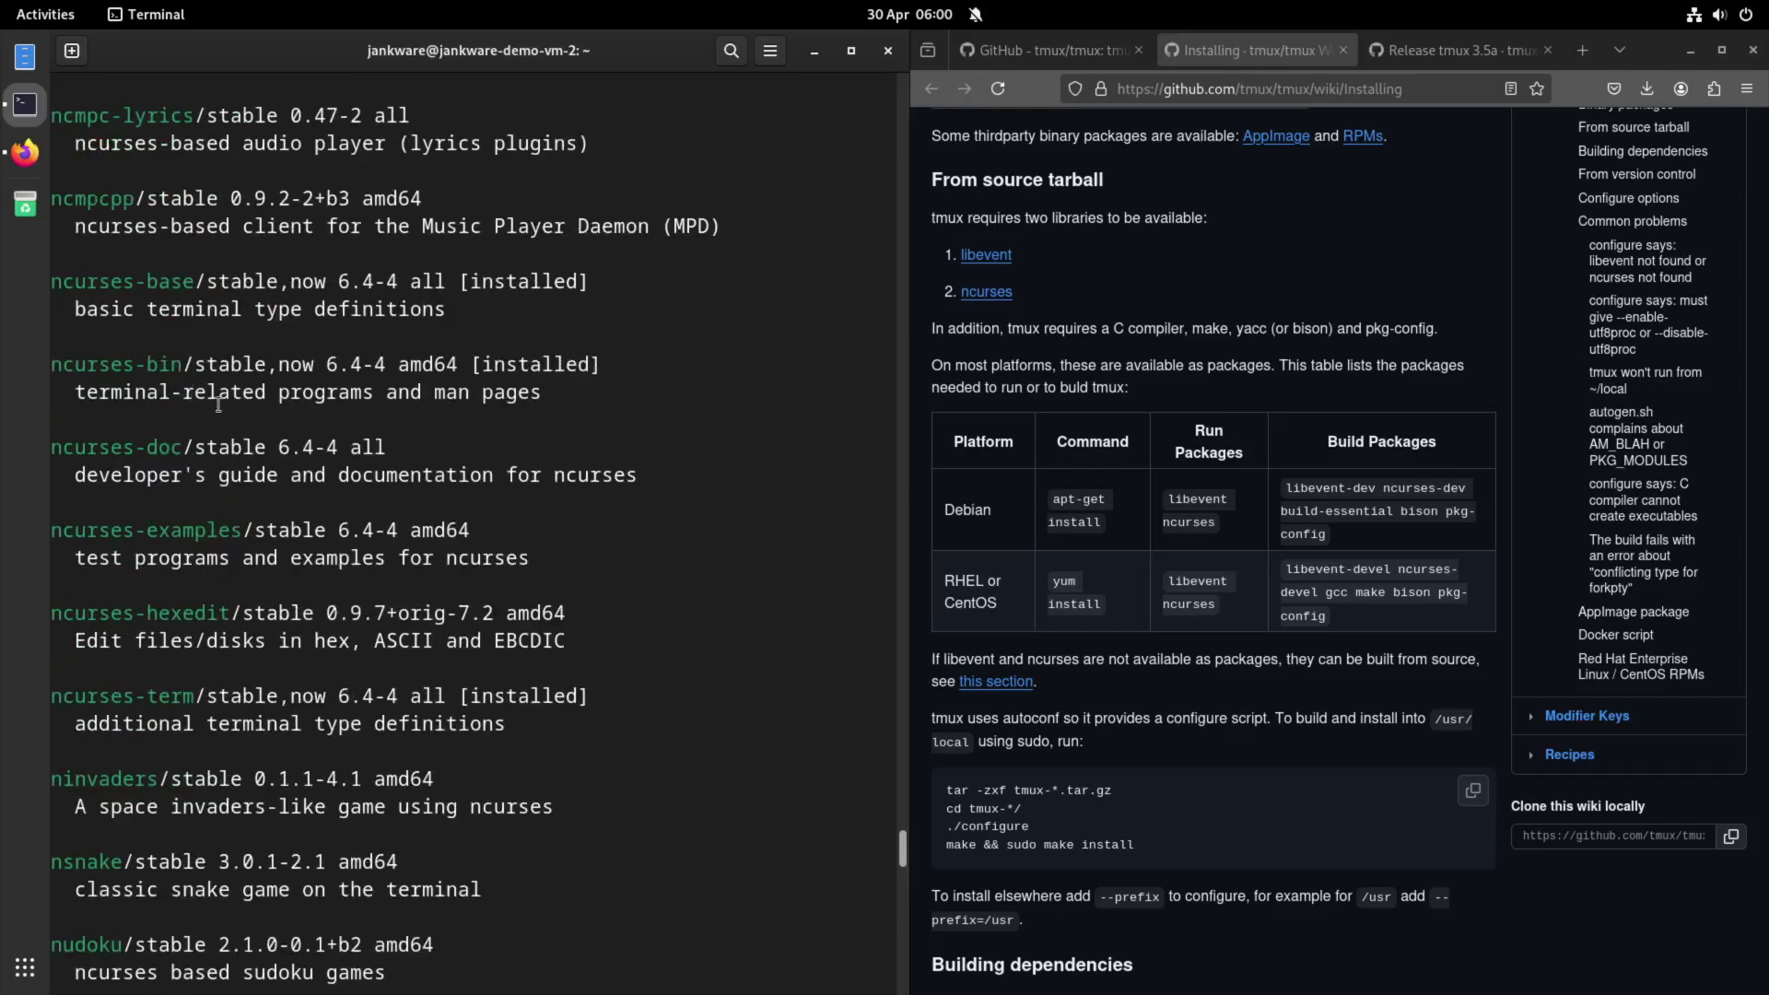
left_click_drag(609, 371, 194, 367)
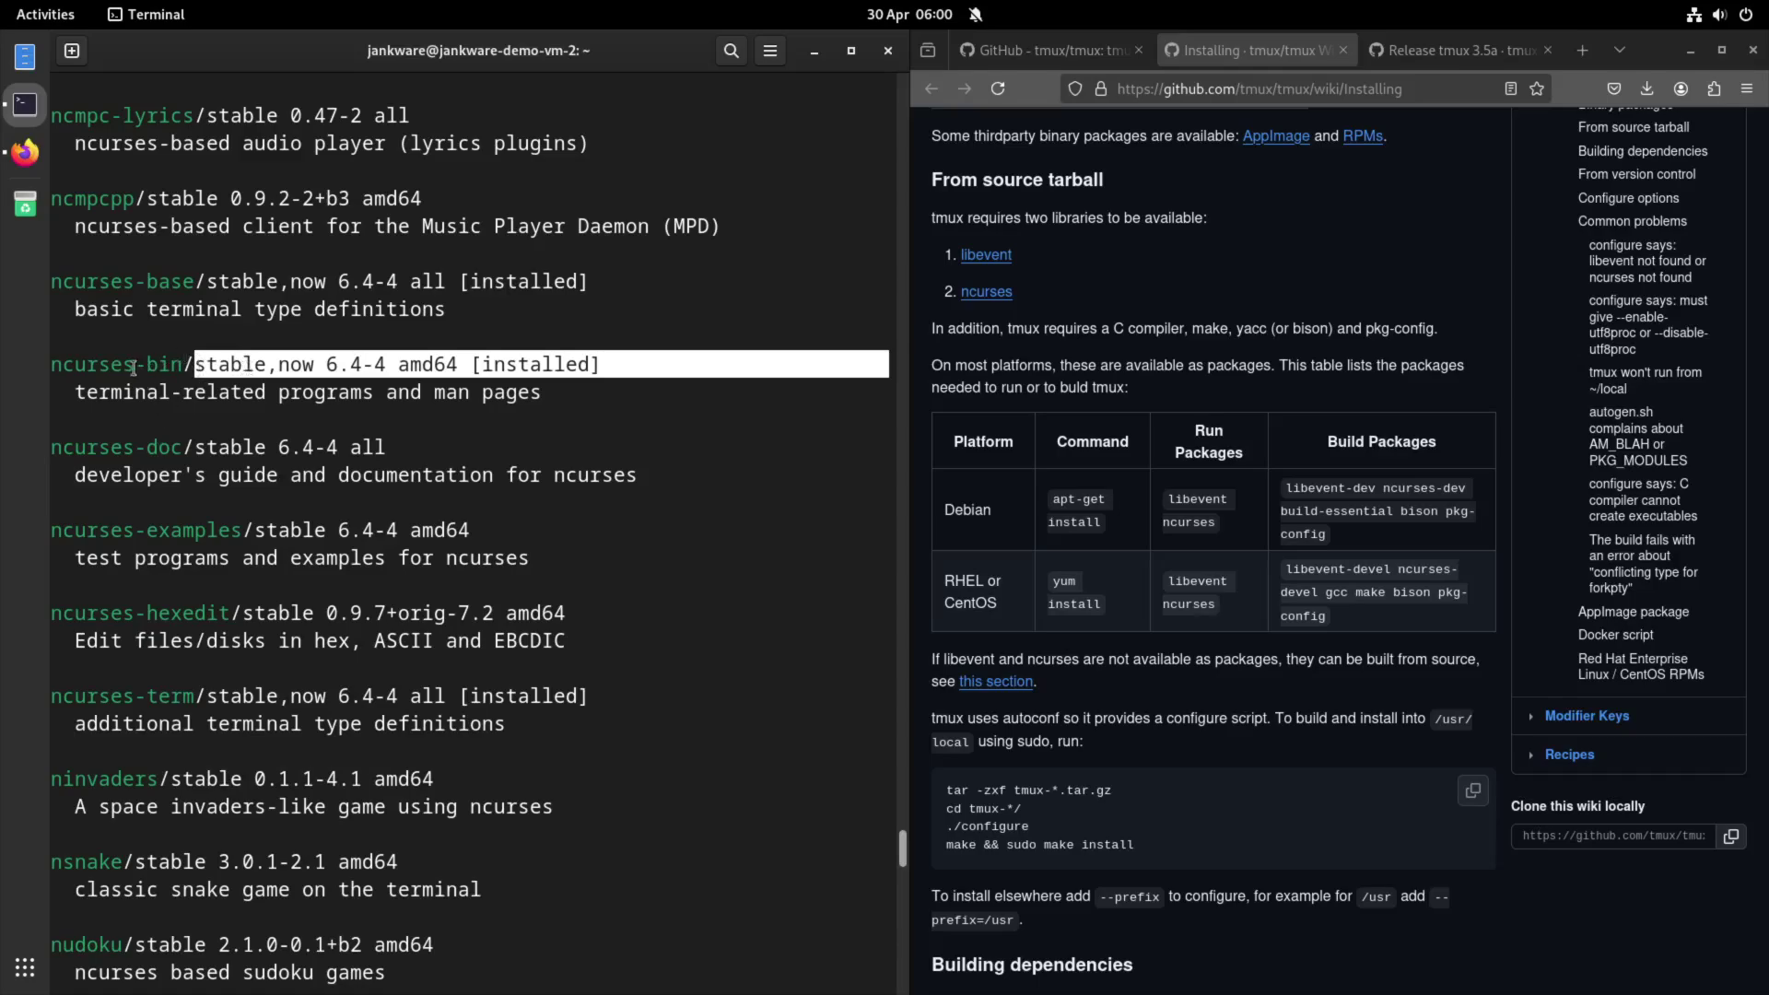
scroll(138, 367, "up", 2)
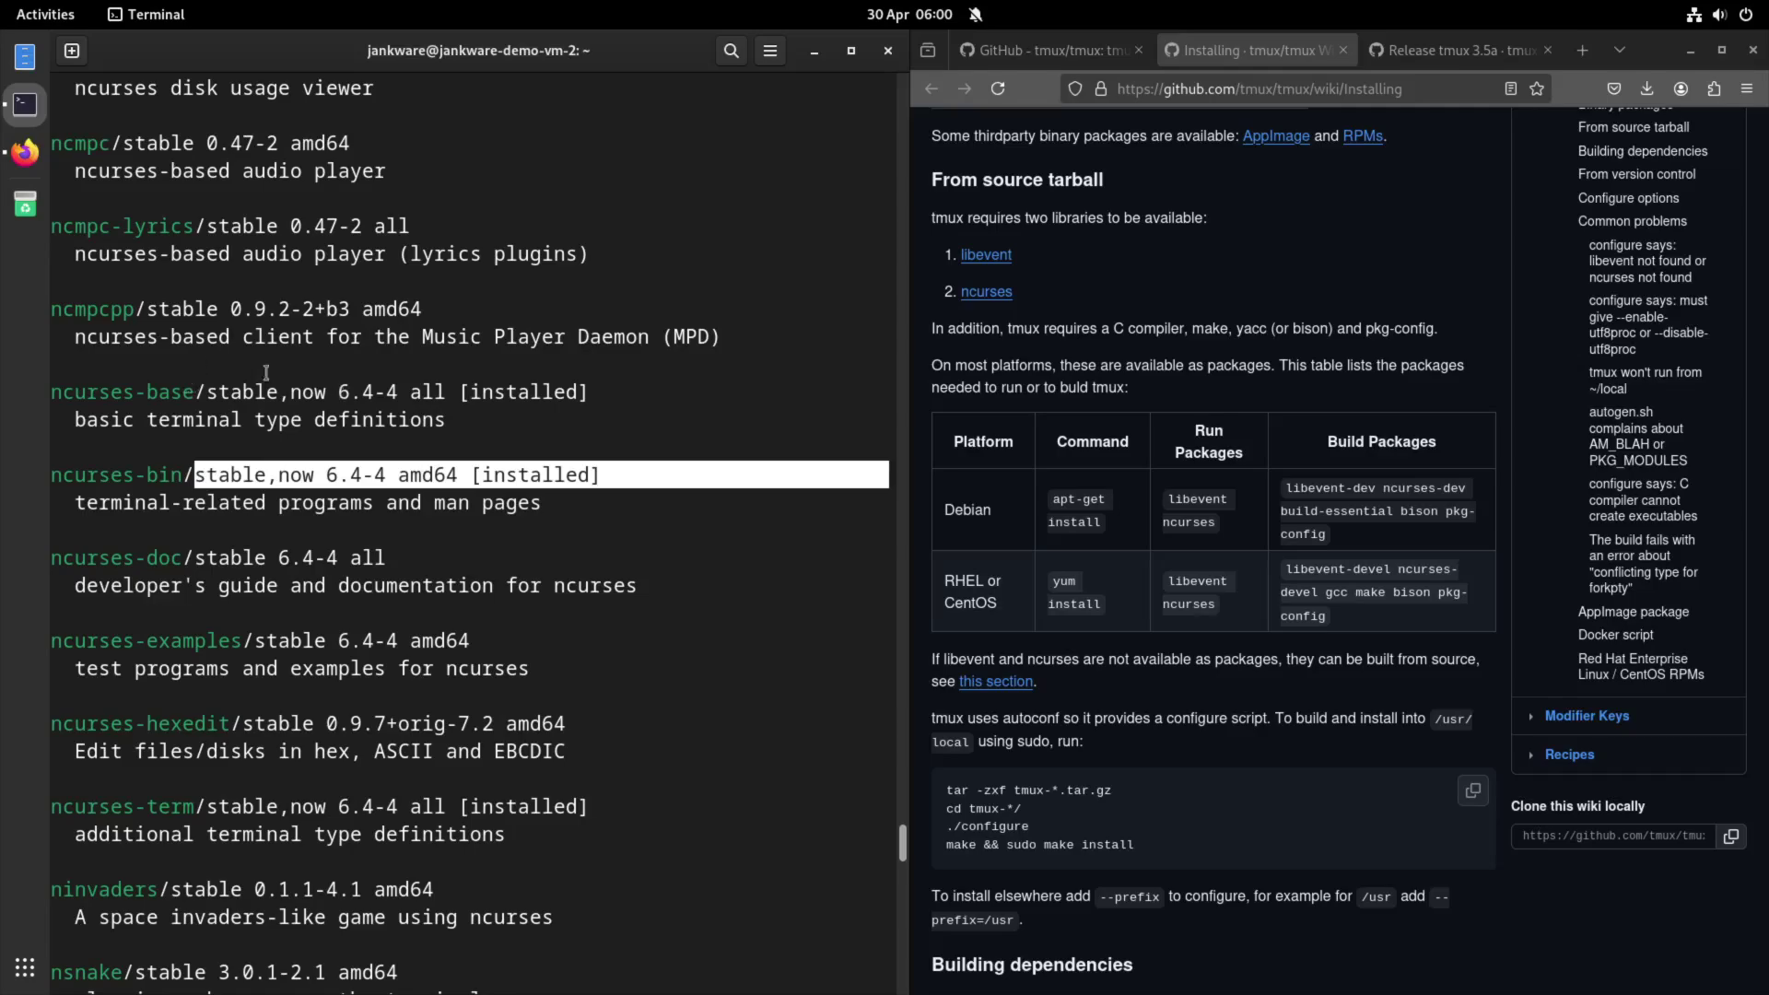
Select libevent in the wiki's Debian run-packages row and return to the terminal
left_click(1231, 498)
double_click(1231, 498)
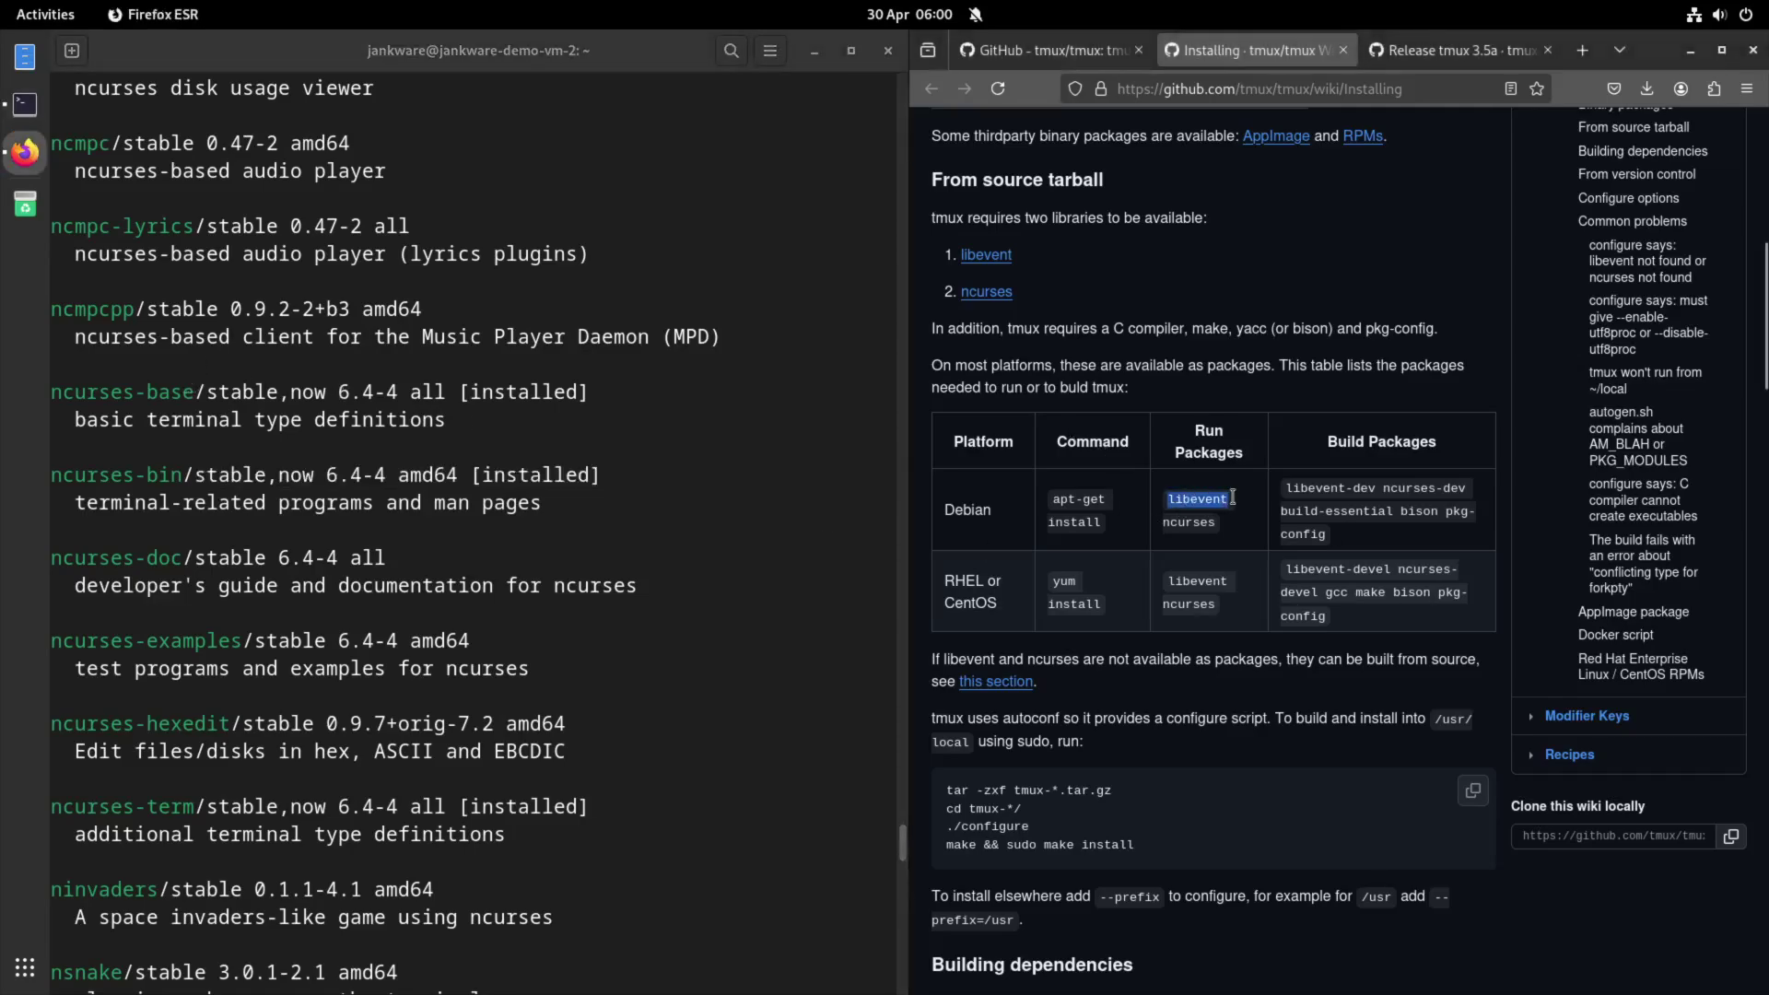
left_click(1208, 506)
double_click(1208, 506)
left_click(825, 490)
Clear the screen, change into the Downloads folder and list its files
key("ctrl+l")
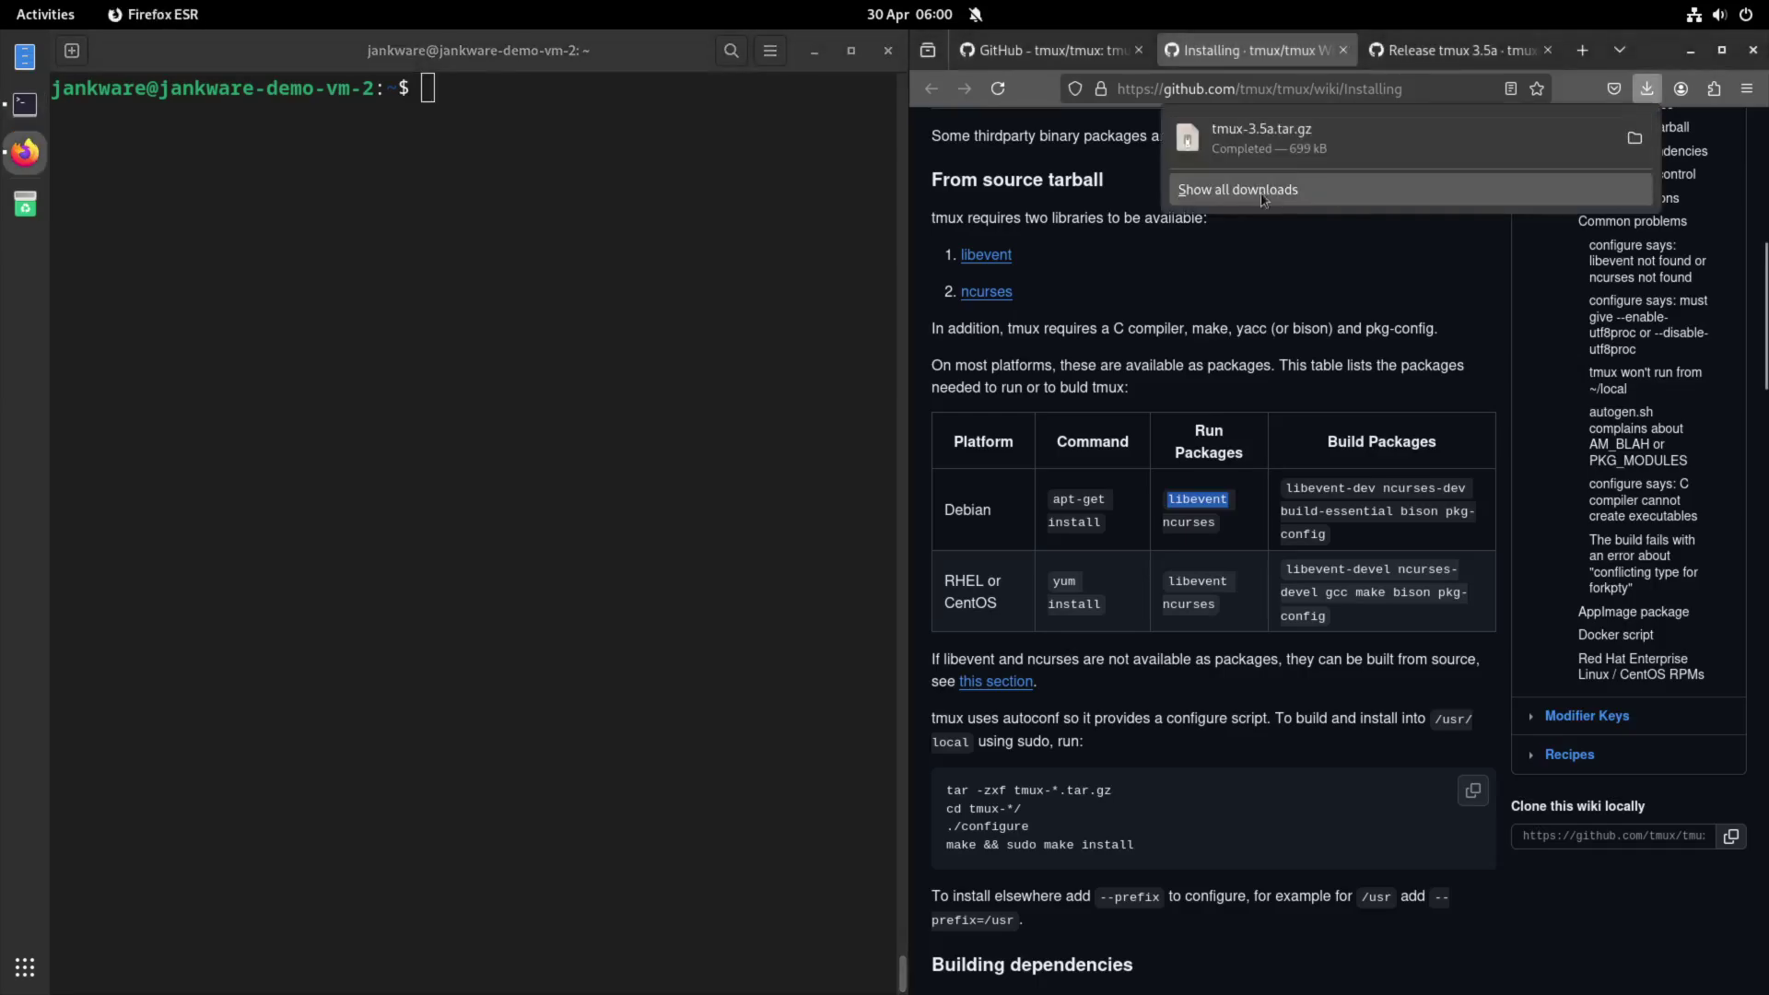
key("alt+Tab")
type("cd ")
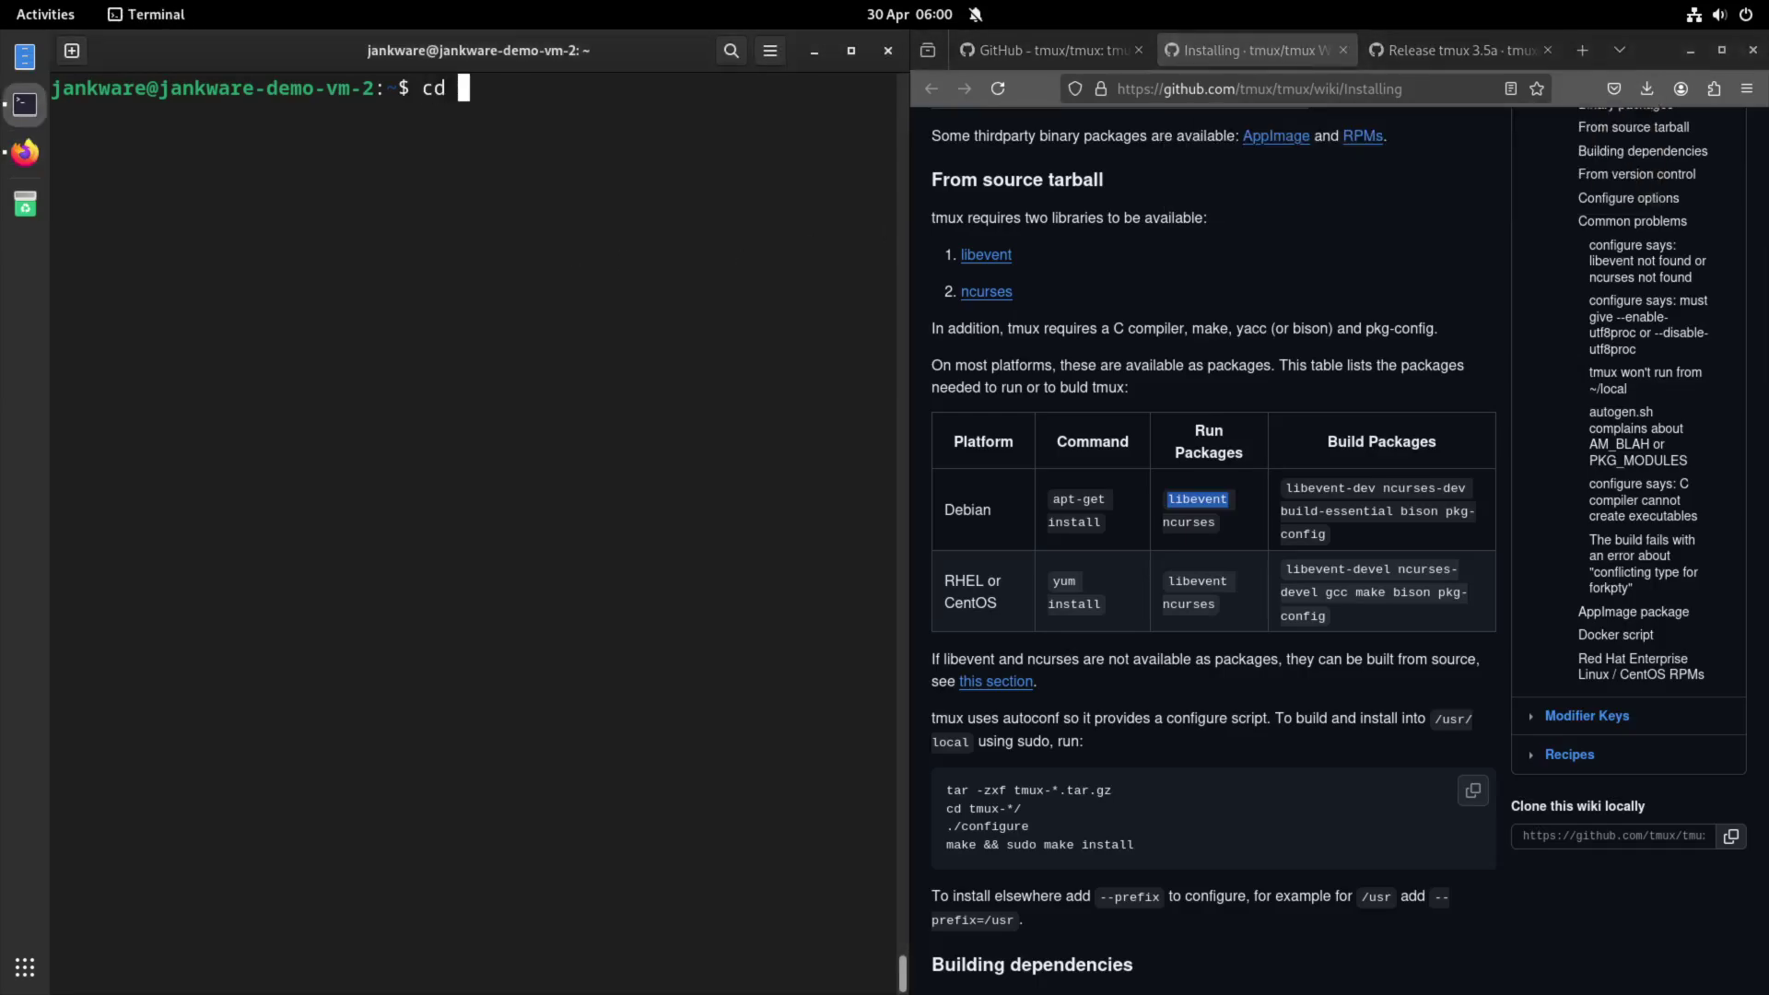
type("Downl")
key("Tab")
key("Return")
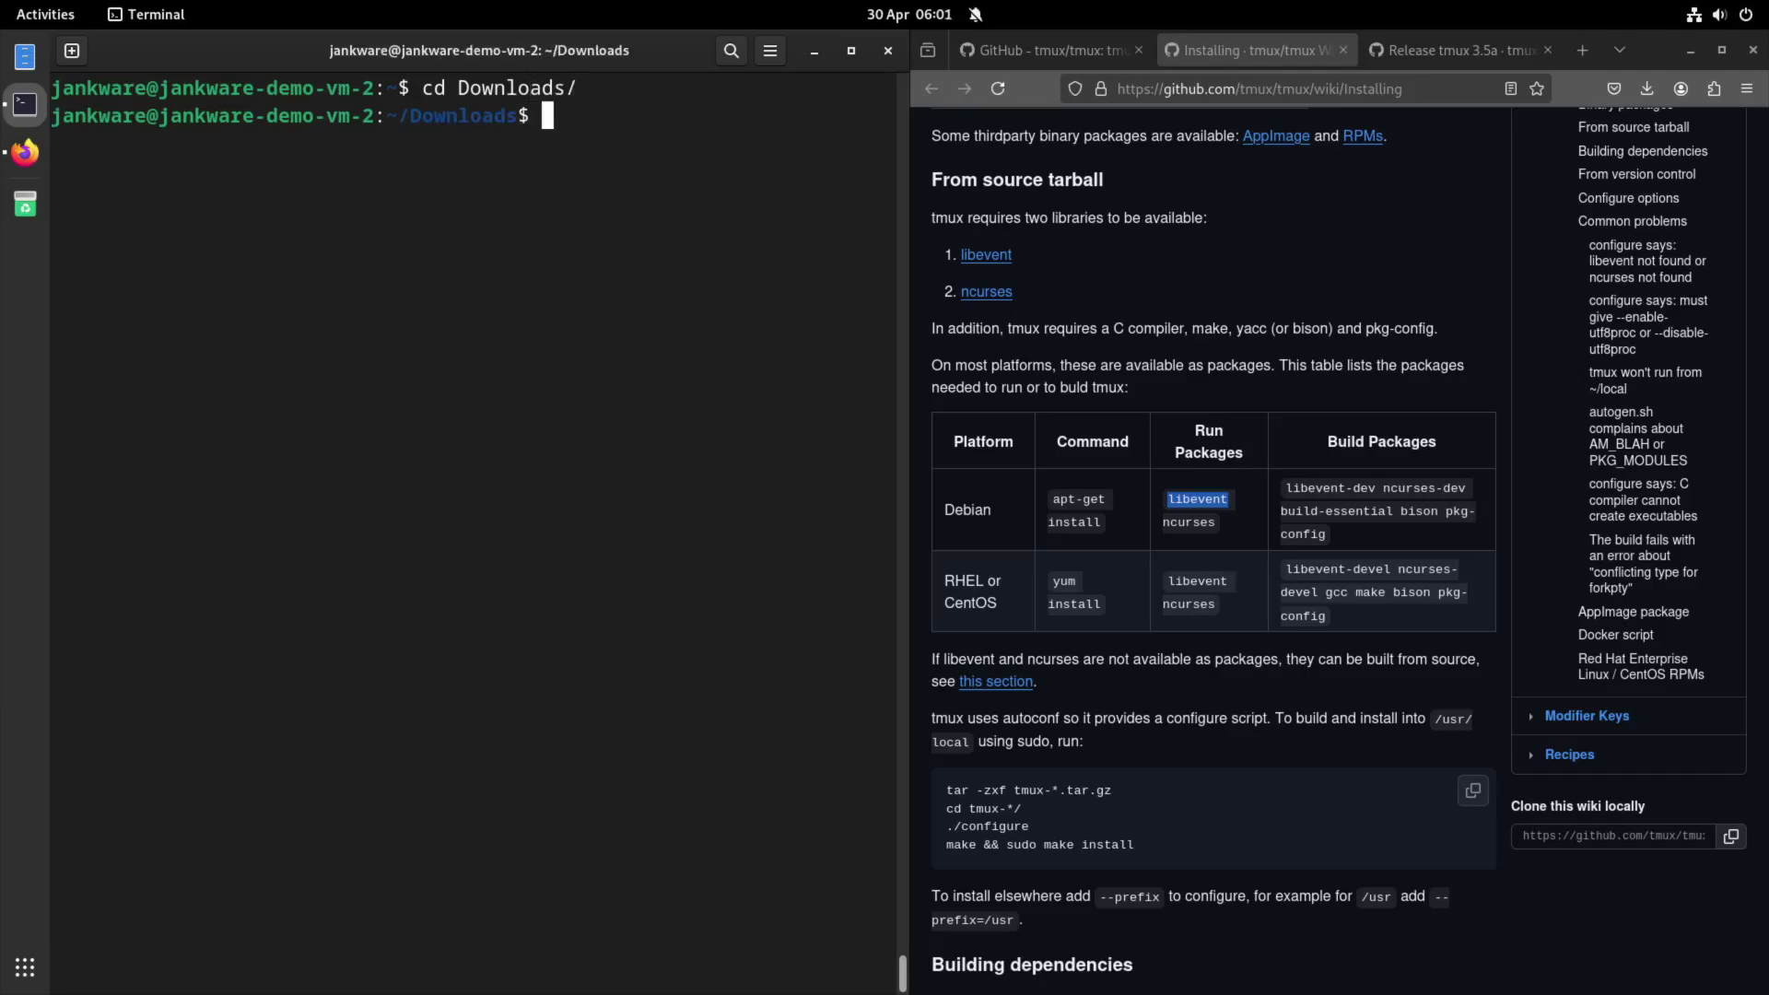
type("l")
key("Return")
type("ls")
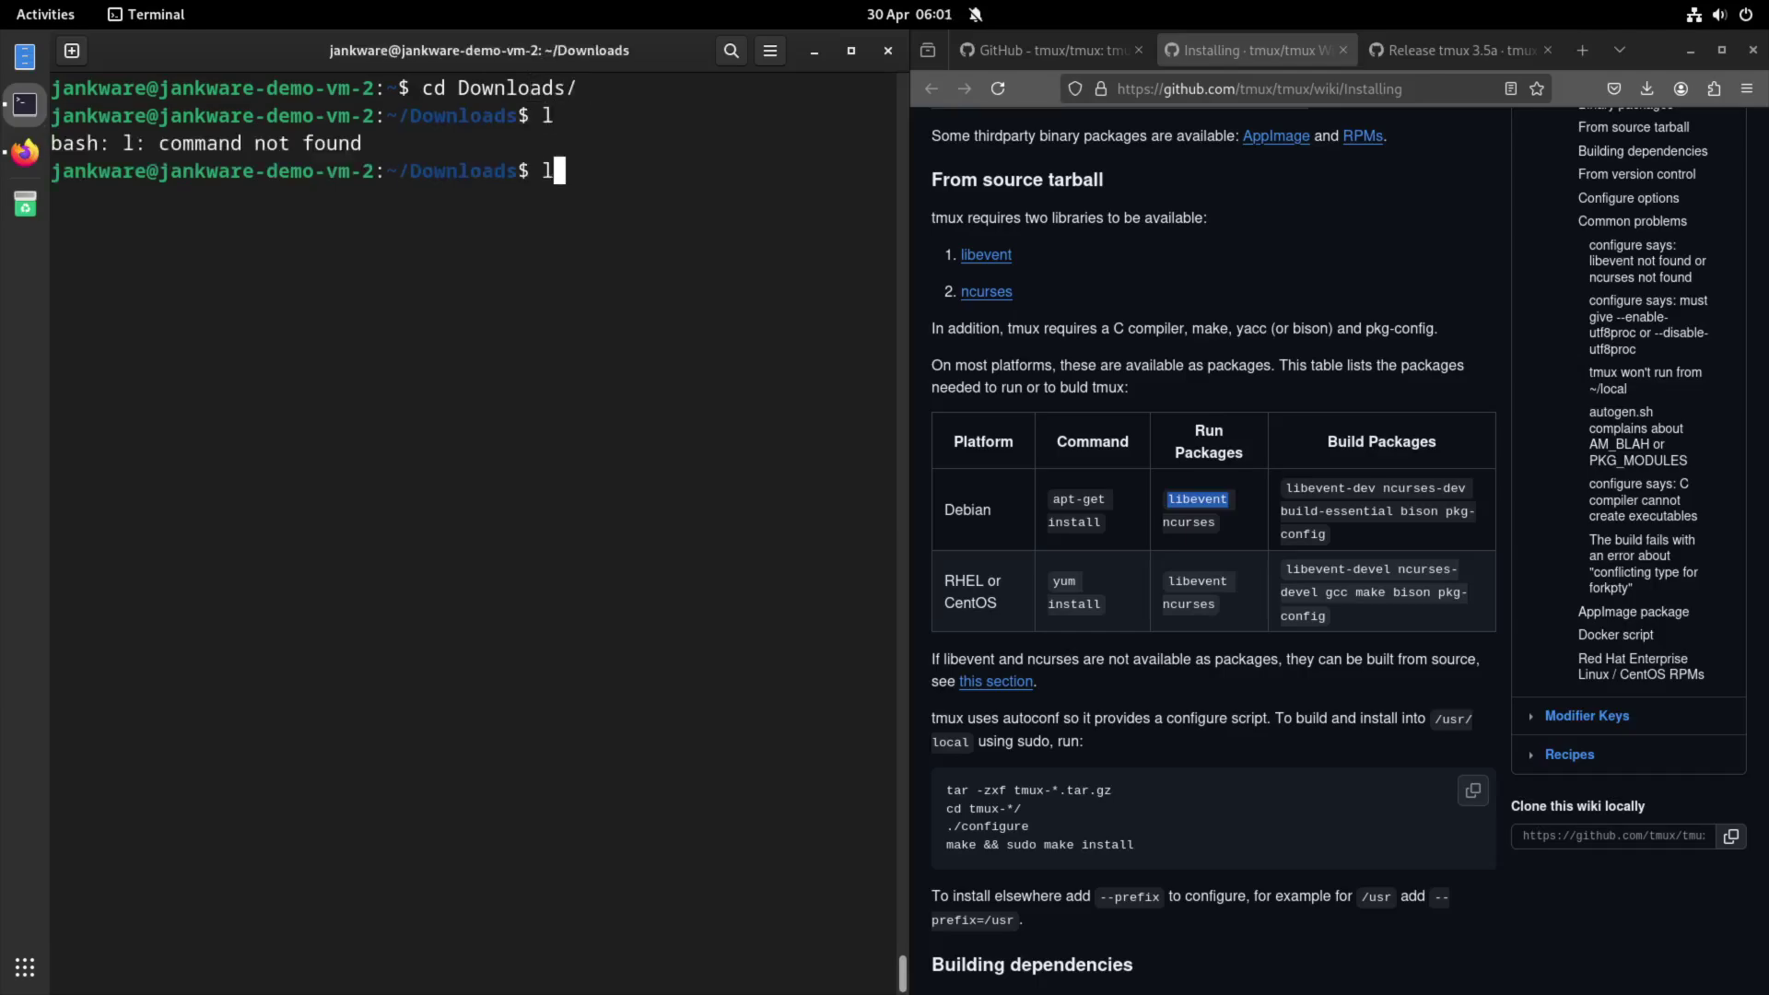
key("Return")
type("tar ")
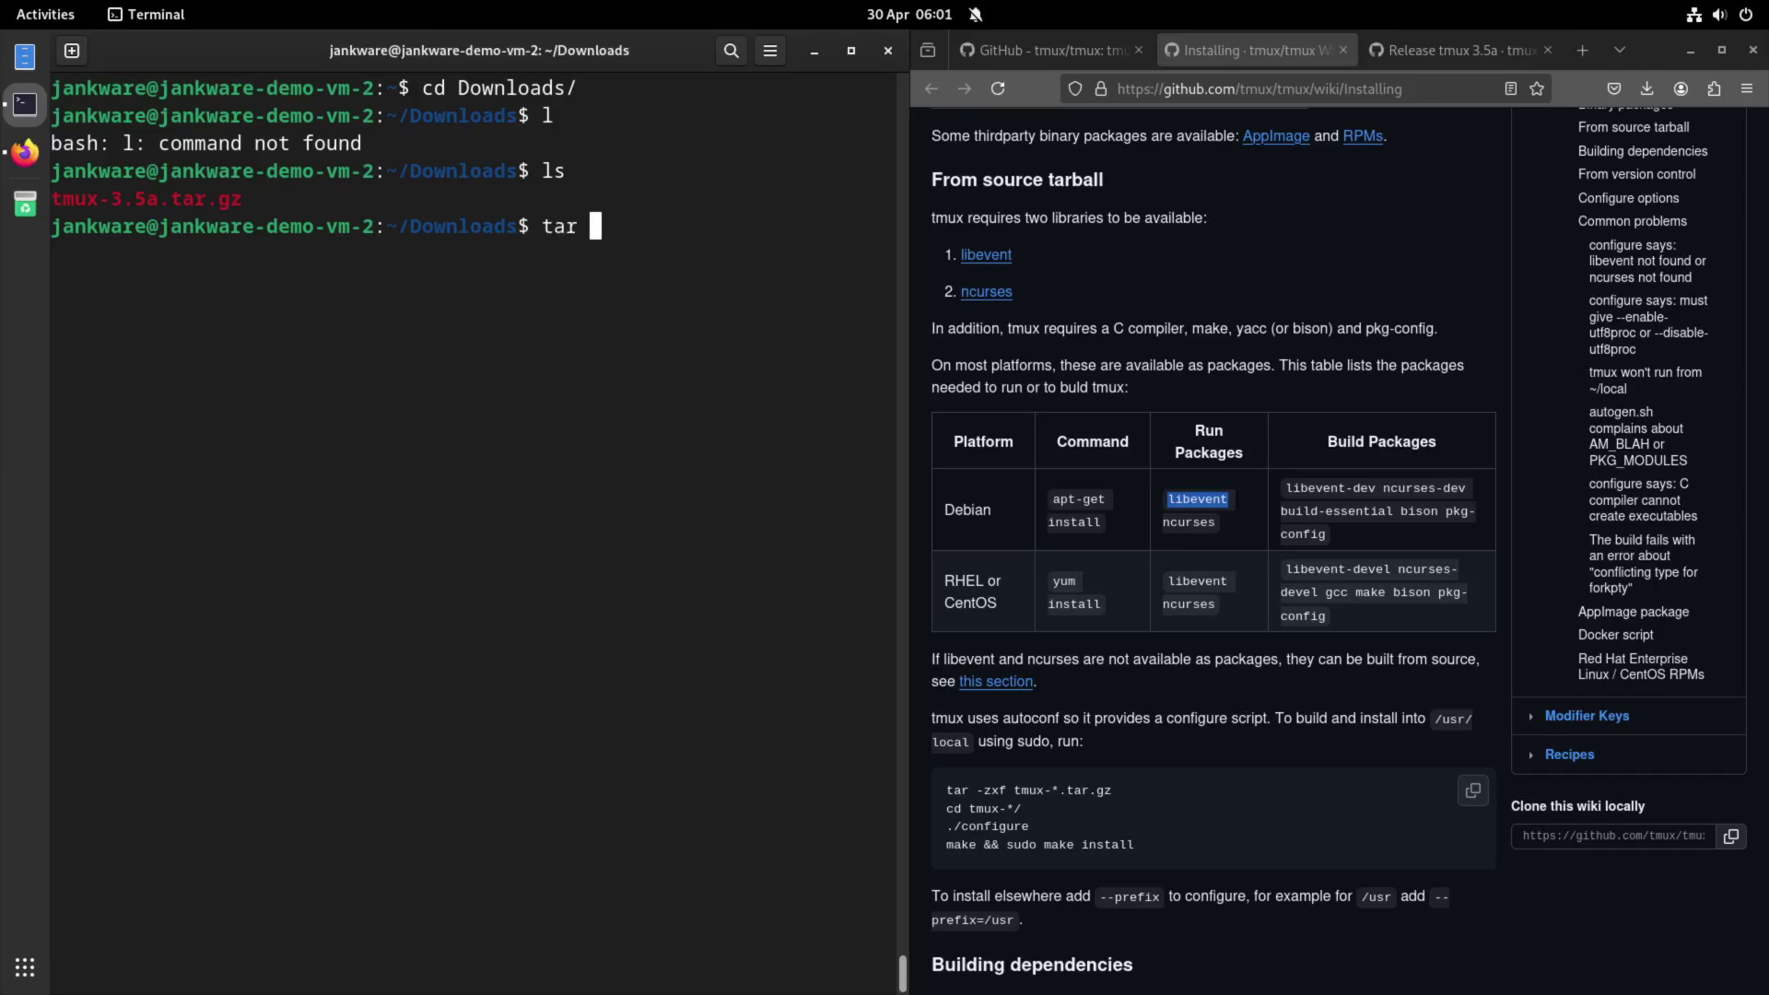
type("xf tmu")
Extract tmux-3.5a.tar.gz and cd into tmux-3.5a, matching the wiki's extract and change-folder steps
key("Tab")
key("Return")
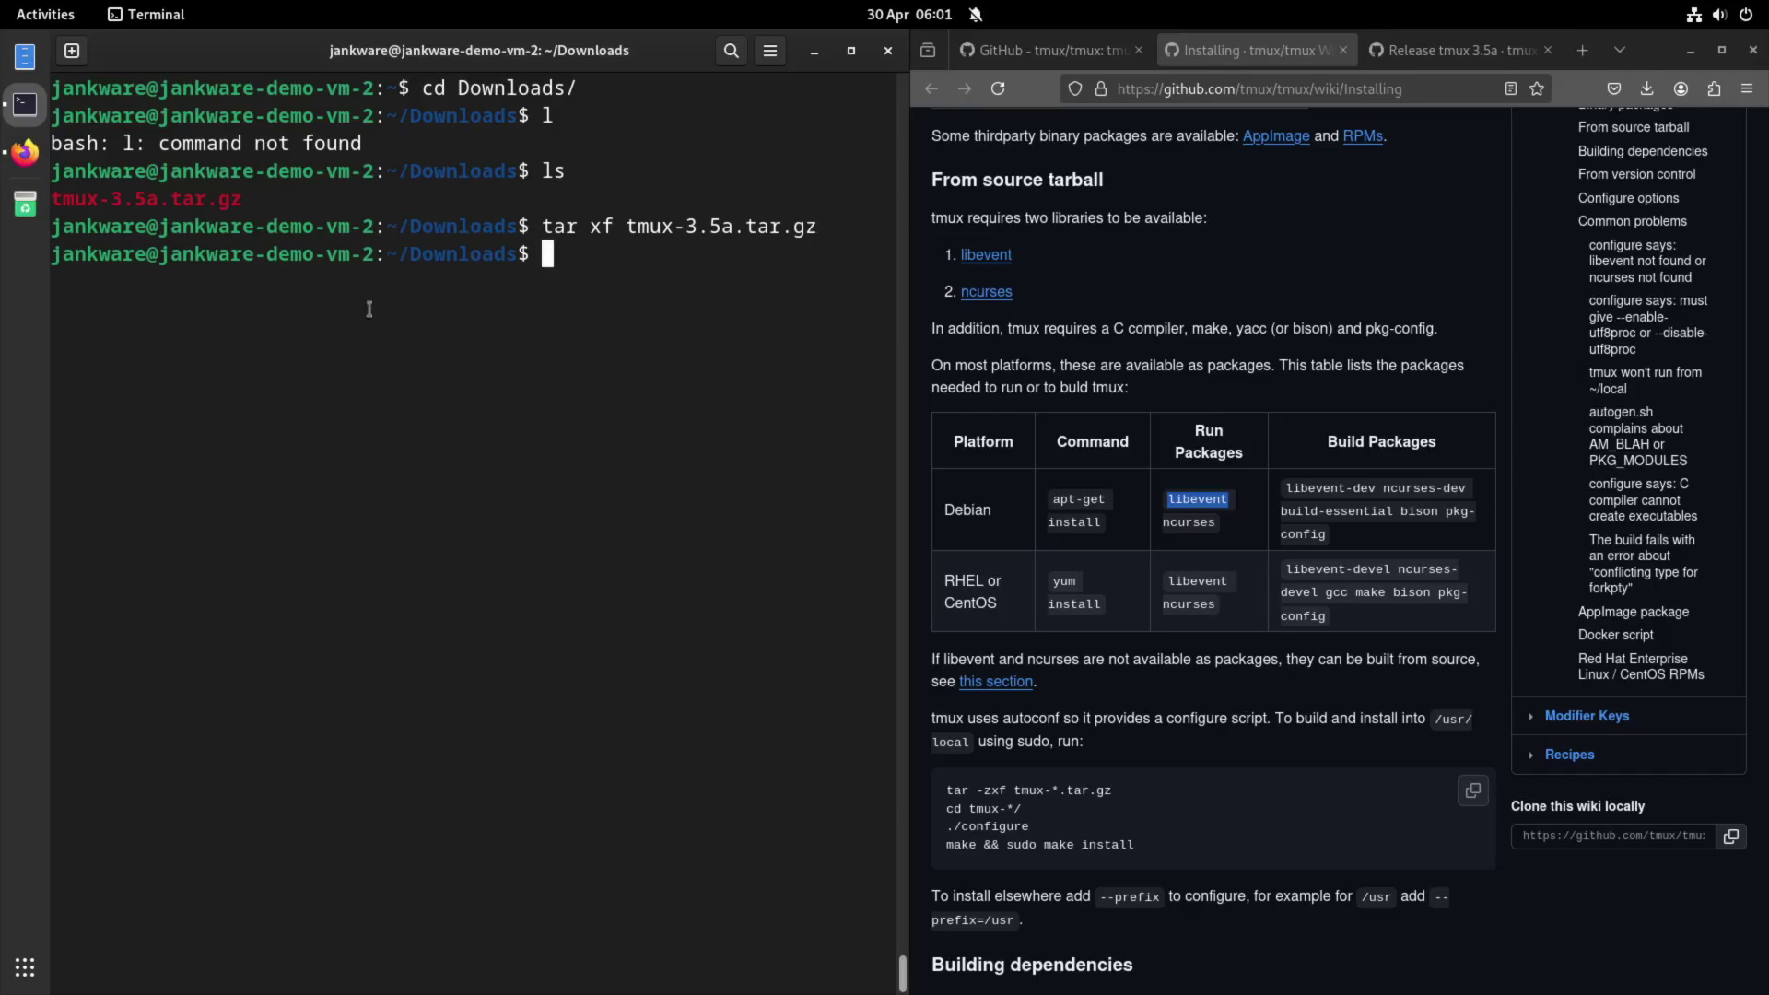
scroll(1150, 616, "down", 3)
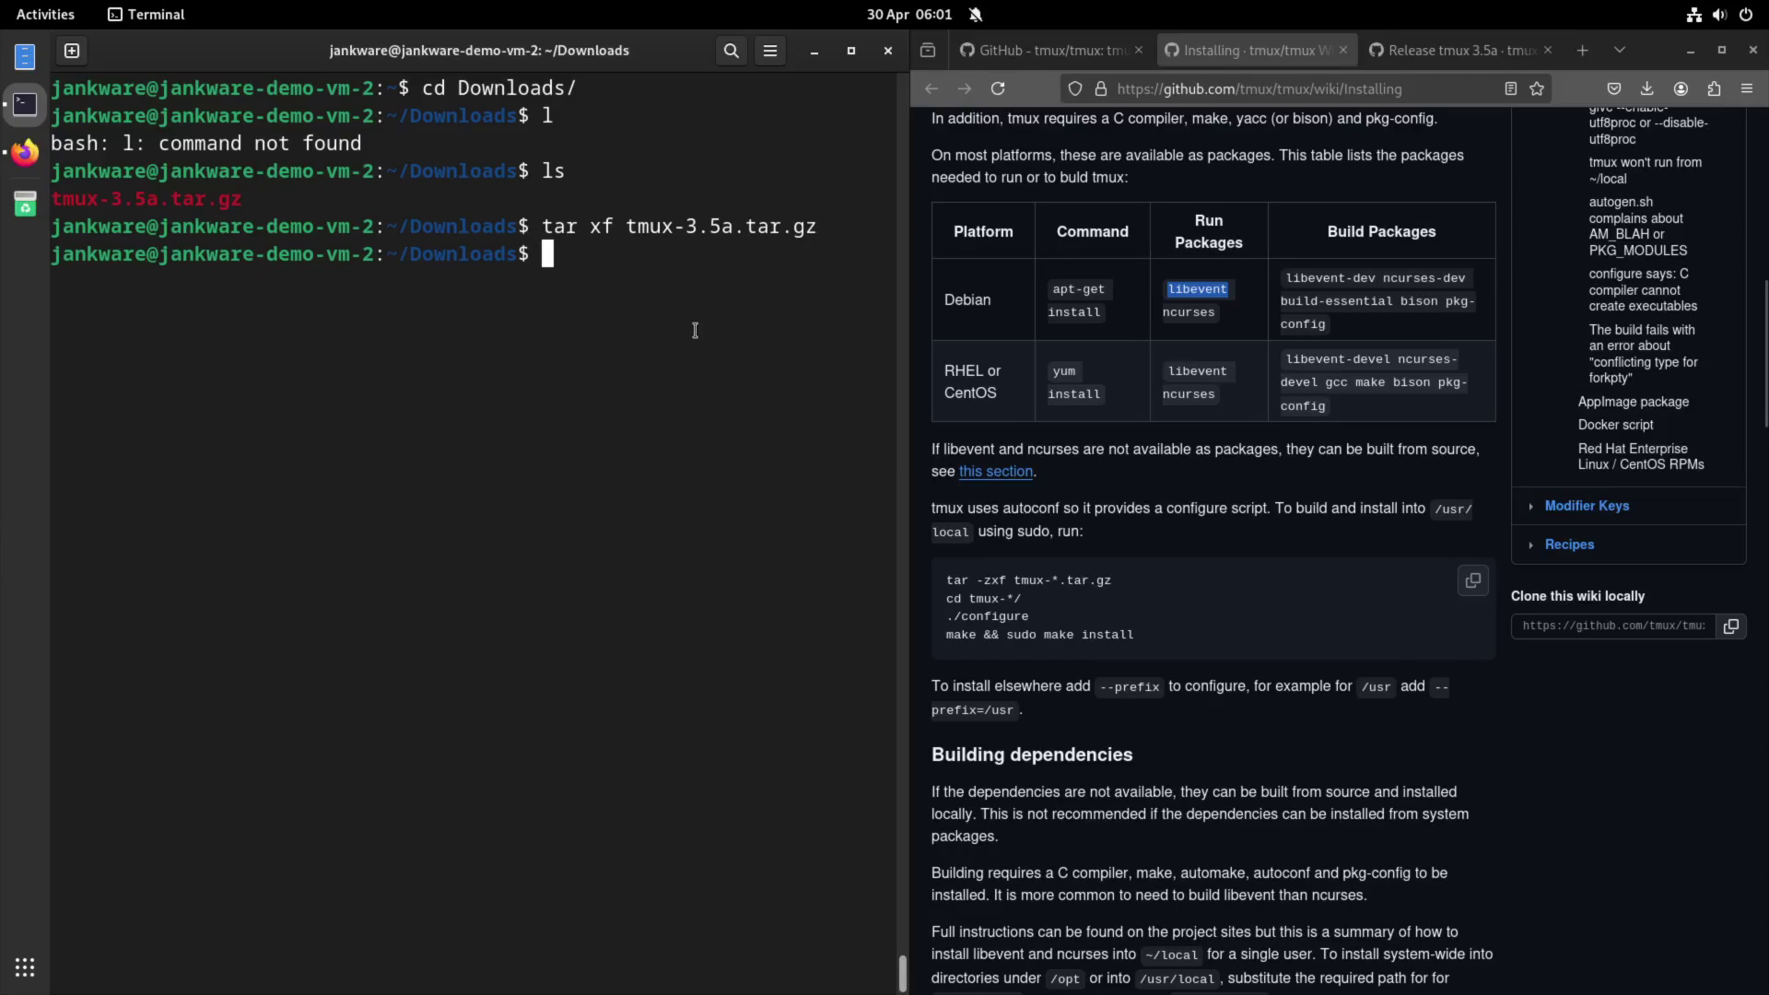
type("cd tmu")
key("Tab")
key("Return")
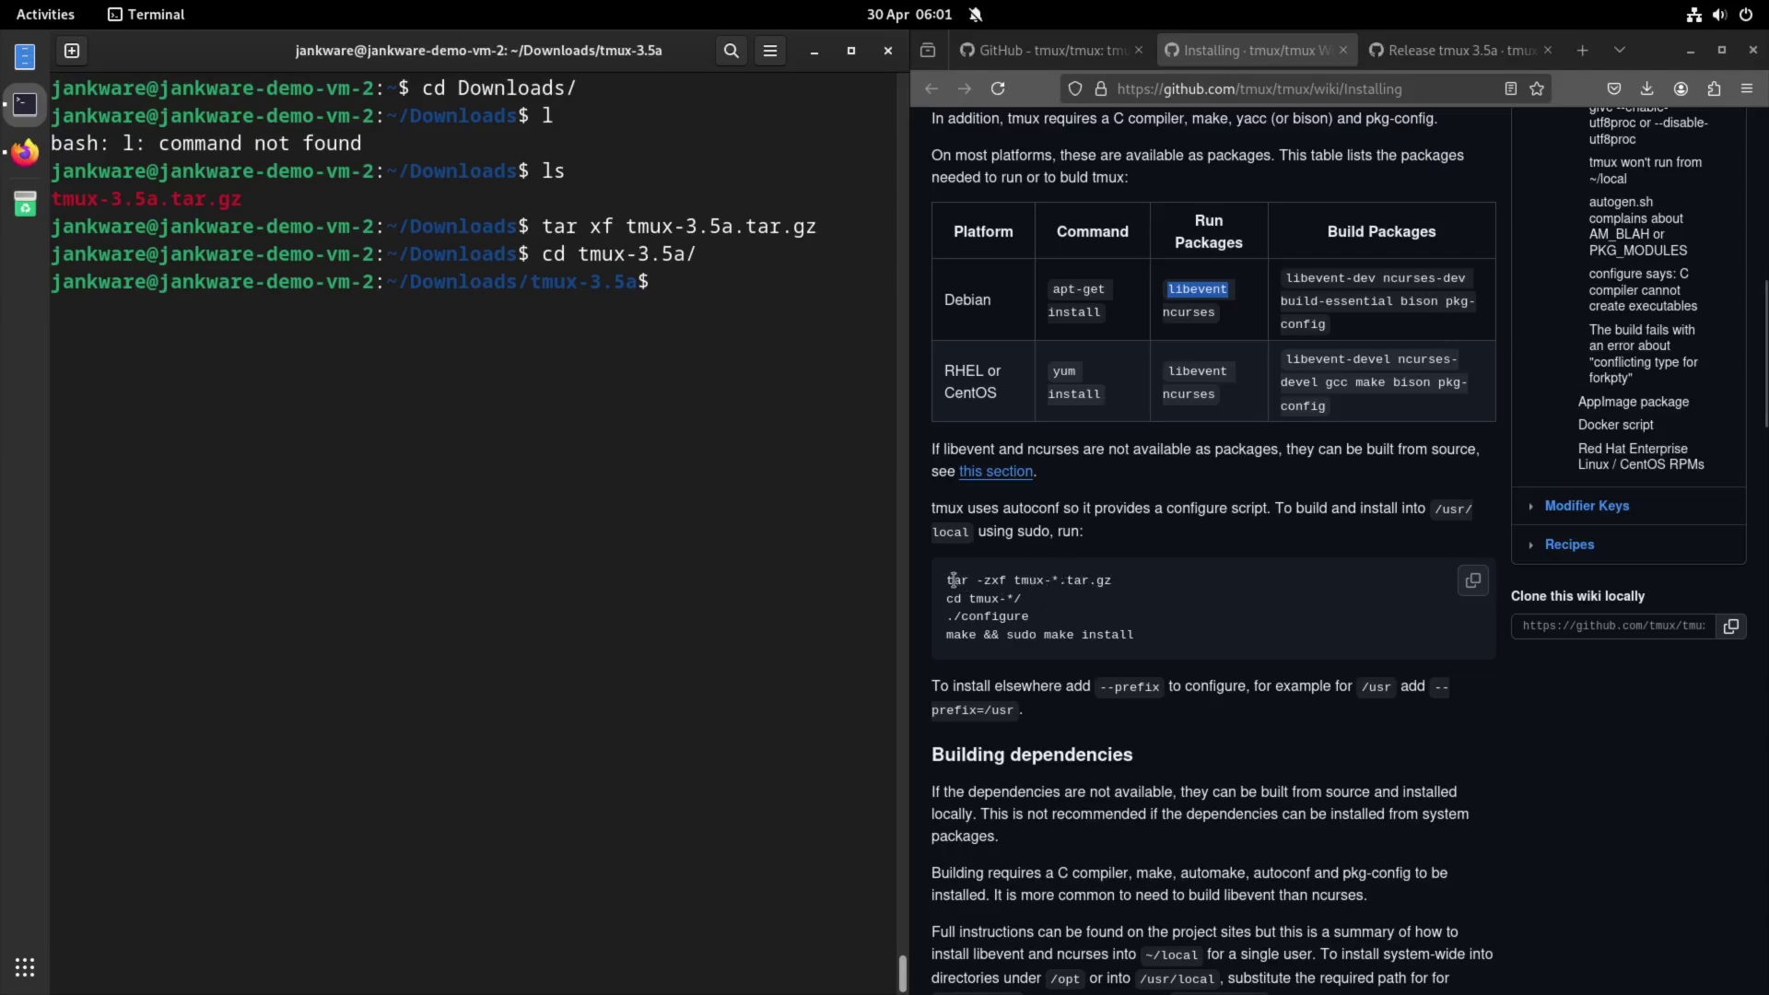
left_click_drag(951, 588, 1122, 590)
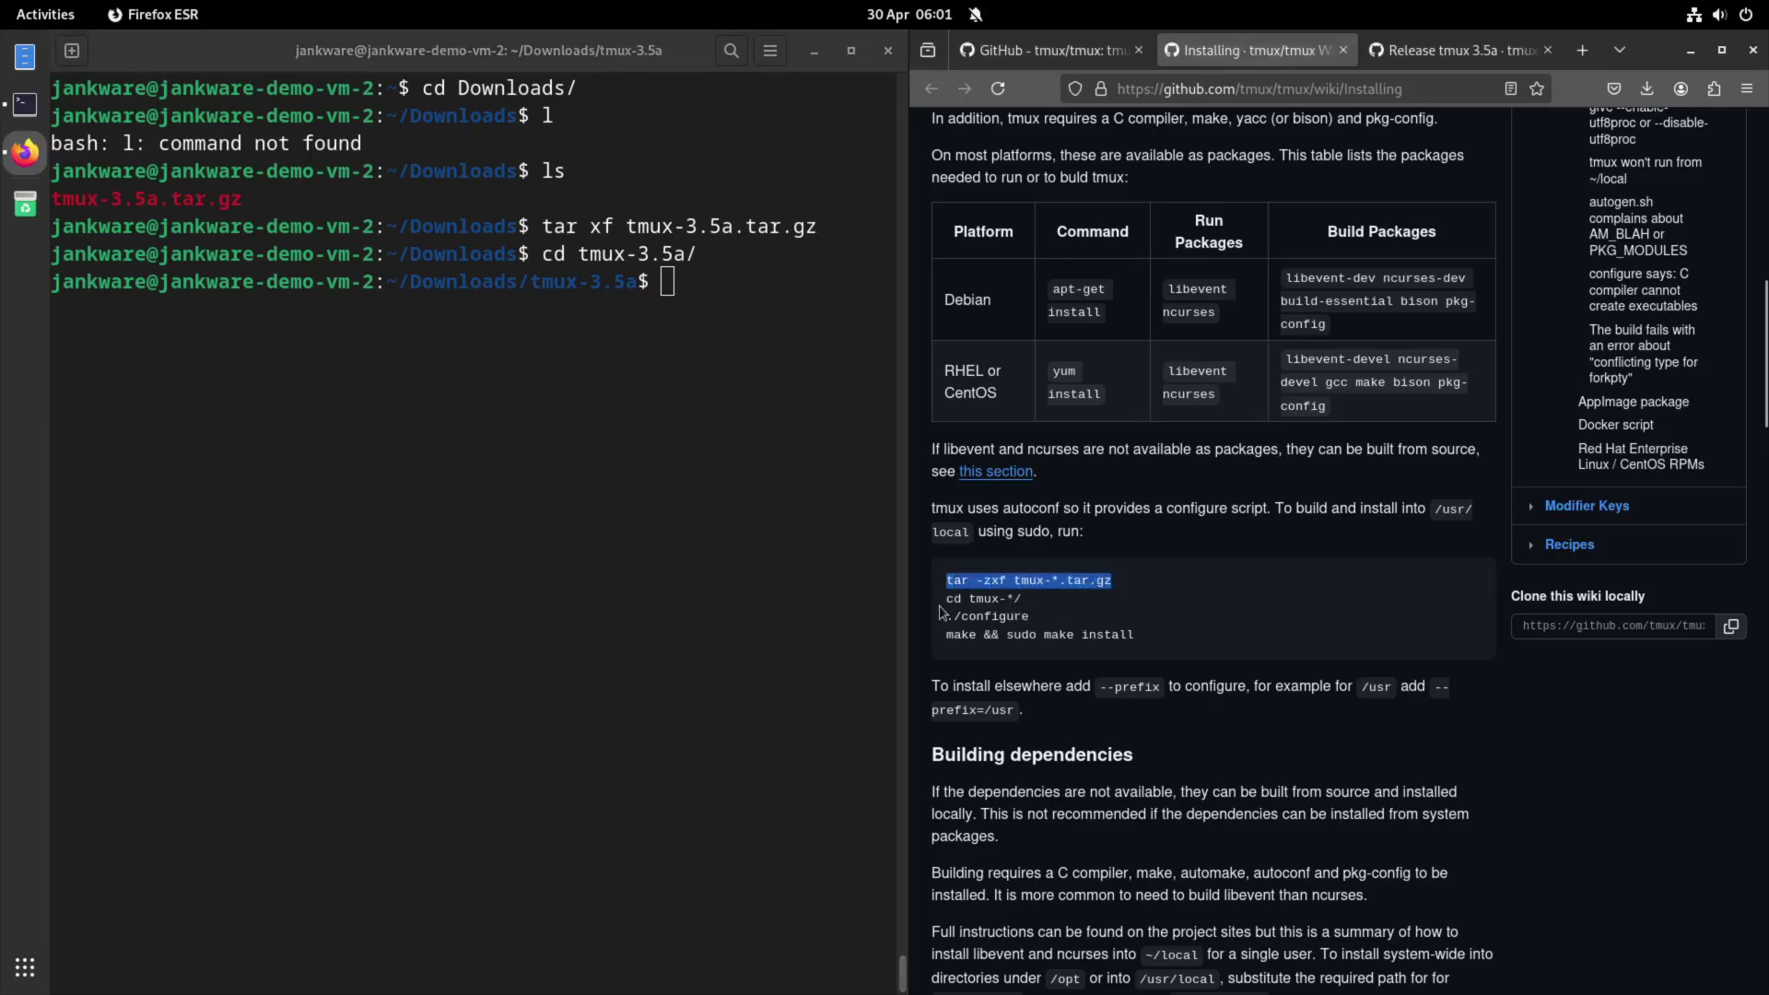
left_click_drag(946, 598, 1007, 605)
Build tmux with ./configure and make, then install it with sudo make install
left_click(679, 389)
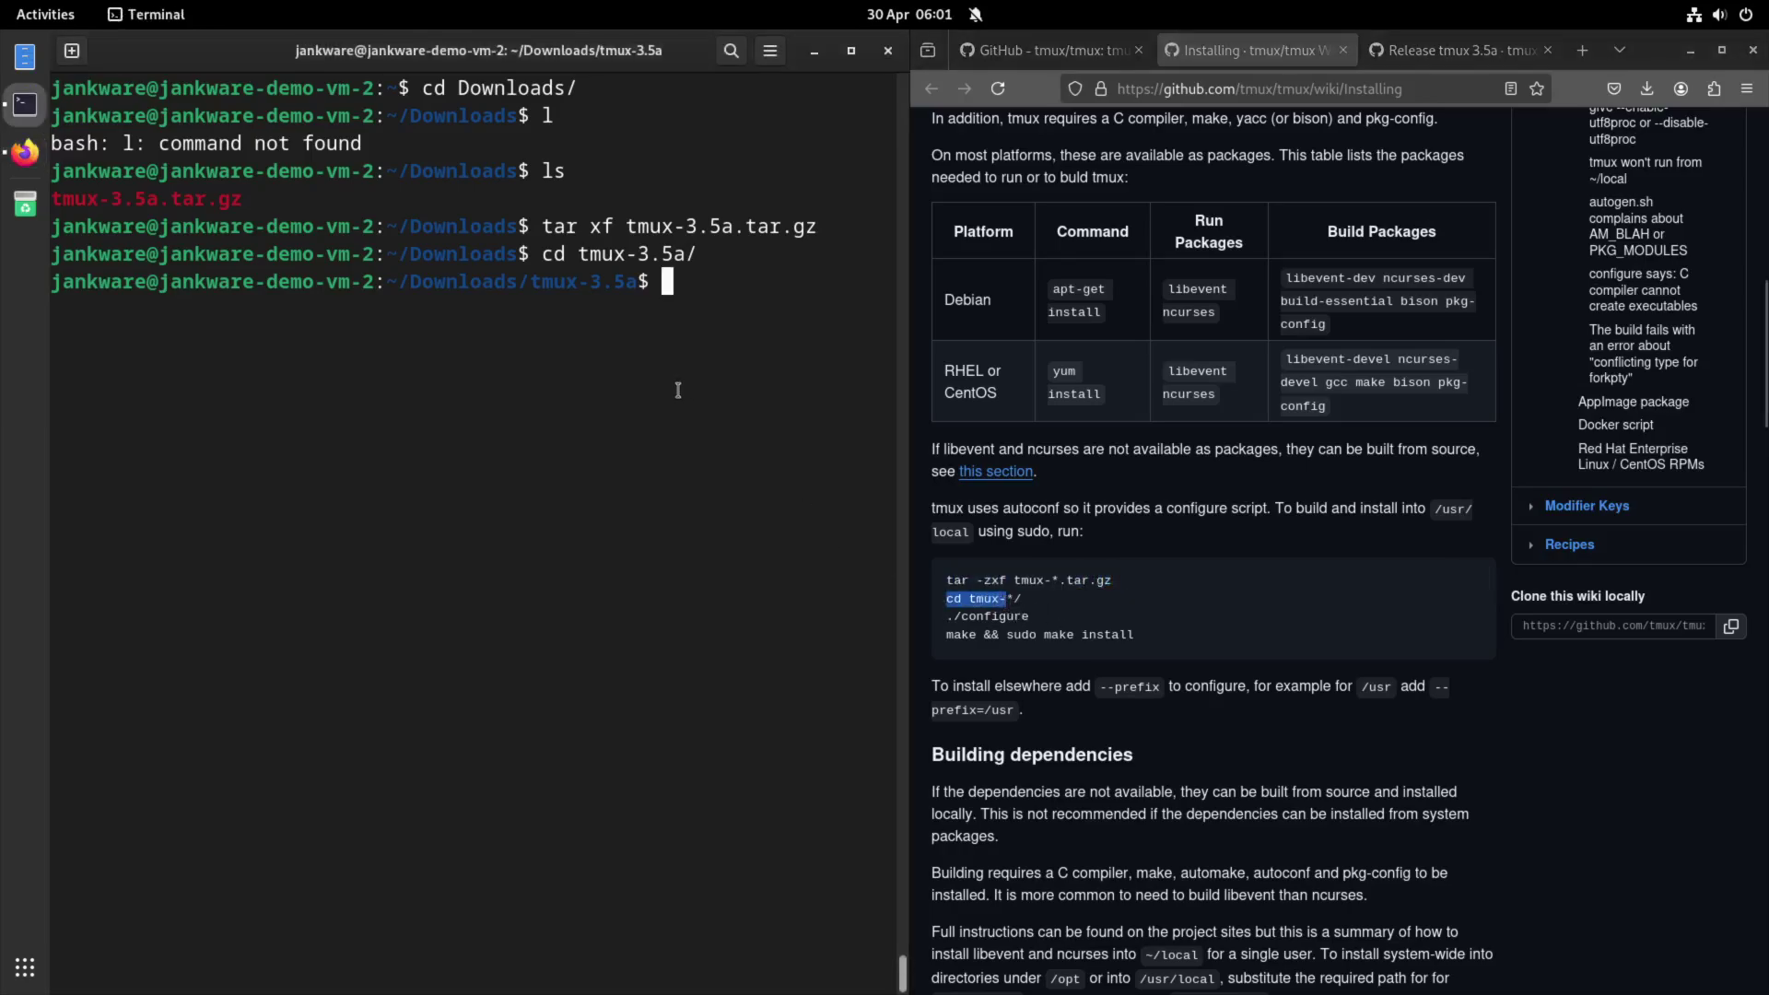
type("./configure")
key("Return")
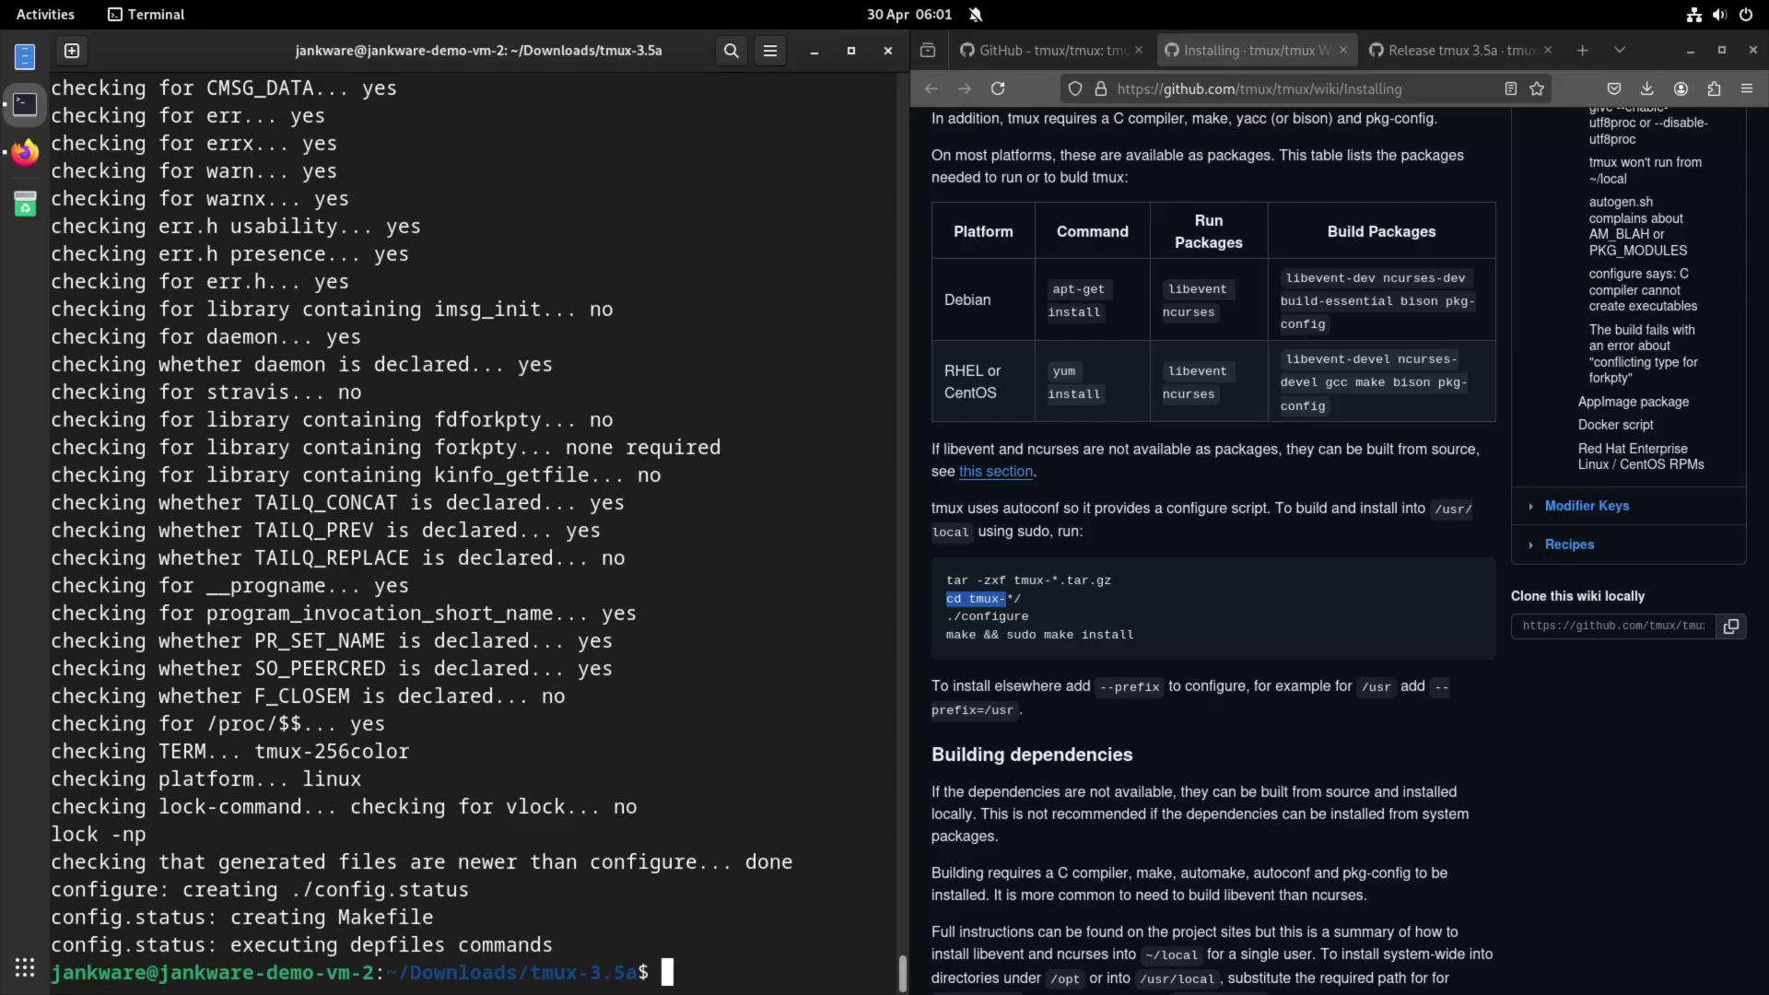
type("make")
key("Return")
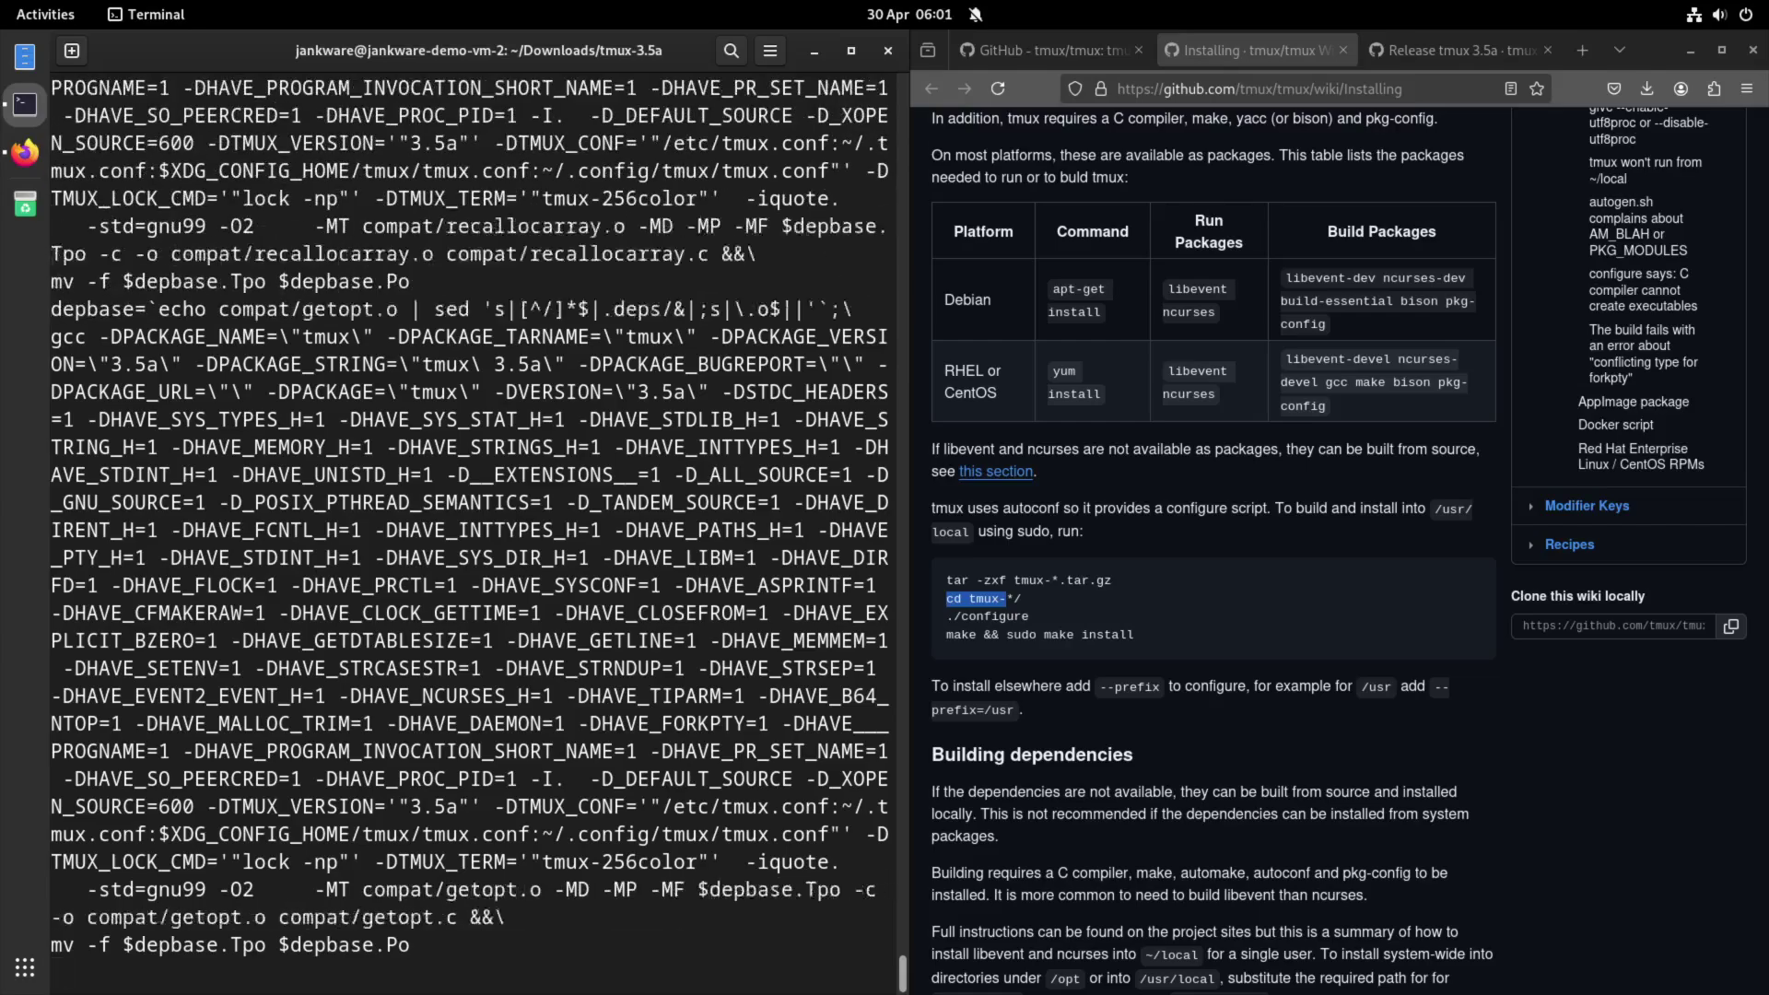
type("make")
key("BackSpace")
key("BackSpace")
key("BackSpace")
type("sudo amke")
key("BackSpace")
key("BackSpace")
key("BackSpace")
key("BackSpace")
type("make install")
key("Return")
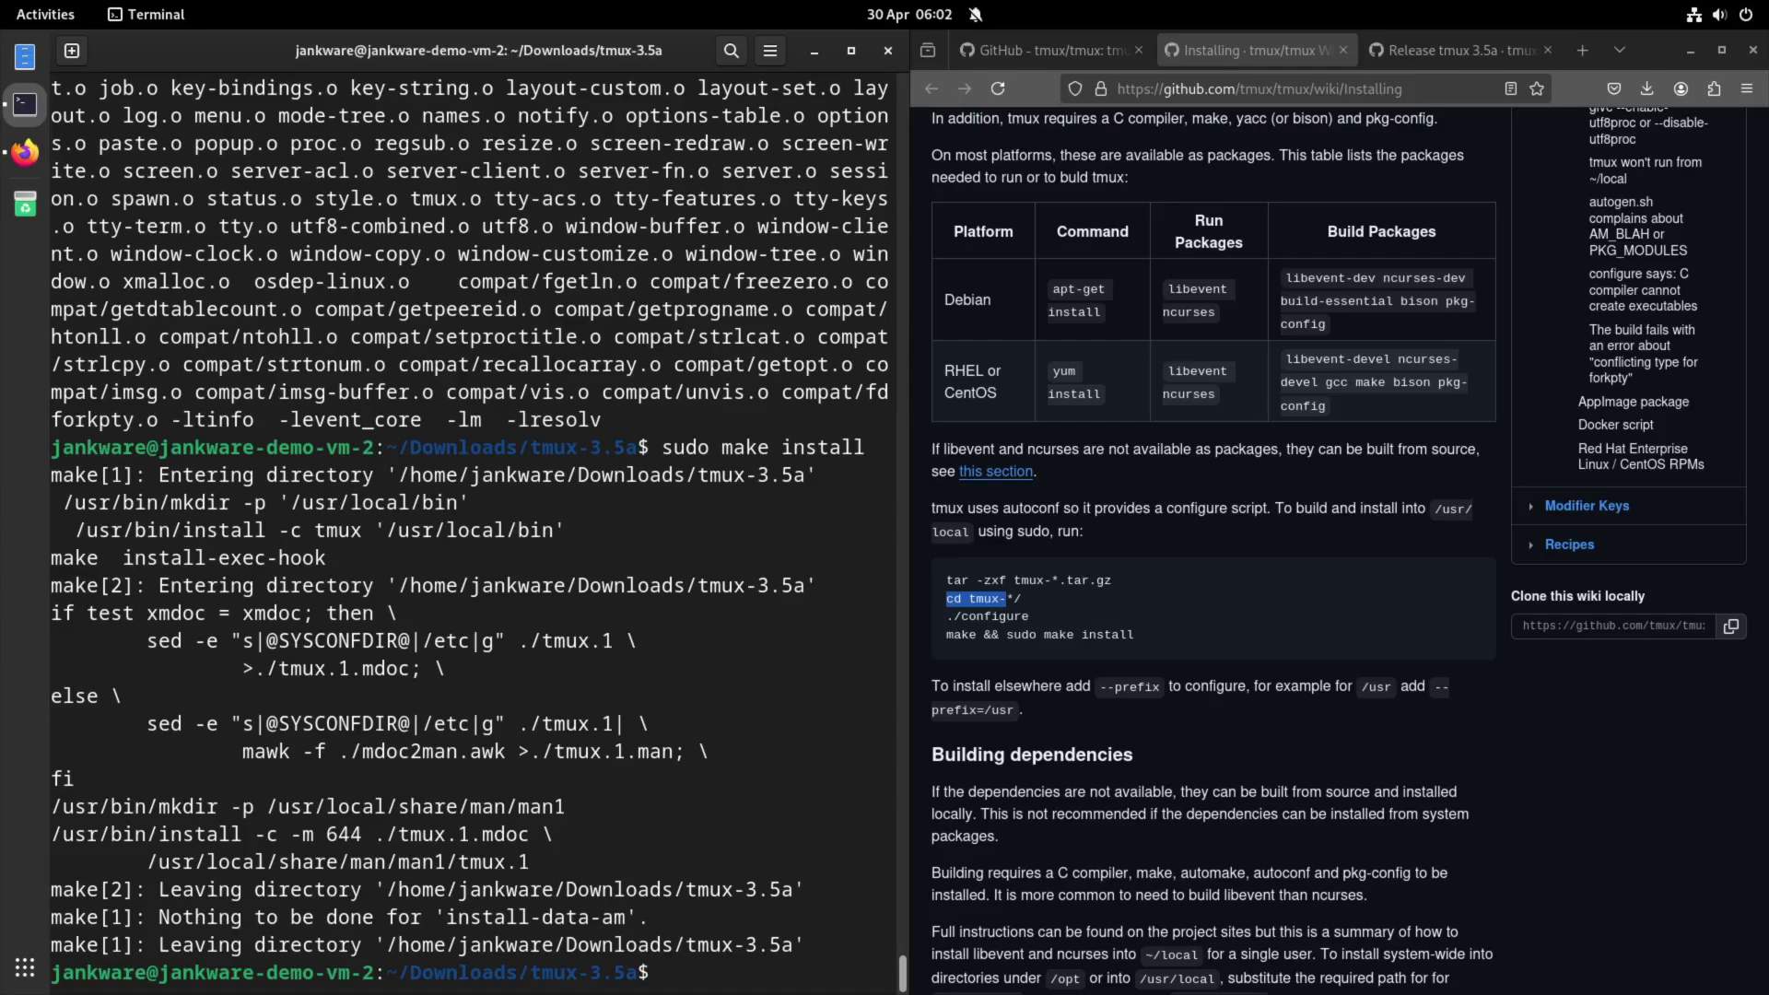
type("tmux")
Launch tmux, exit the session, then open man tmux and page through it
key("Return")
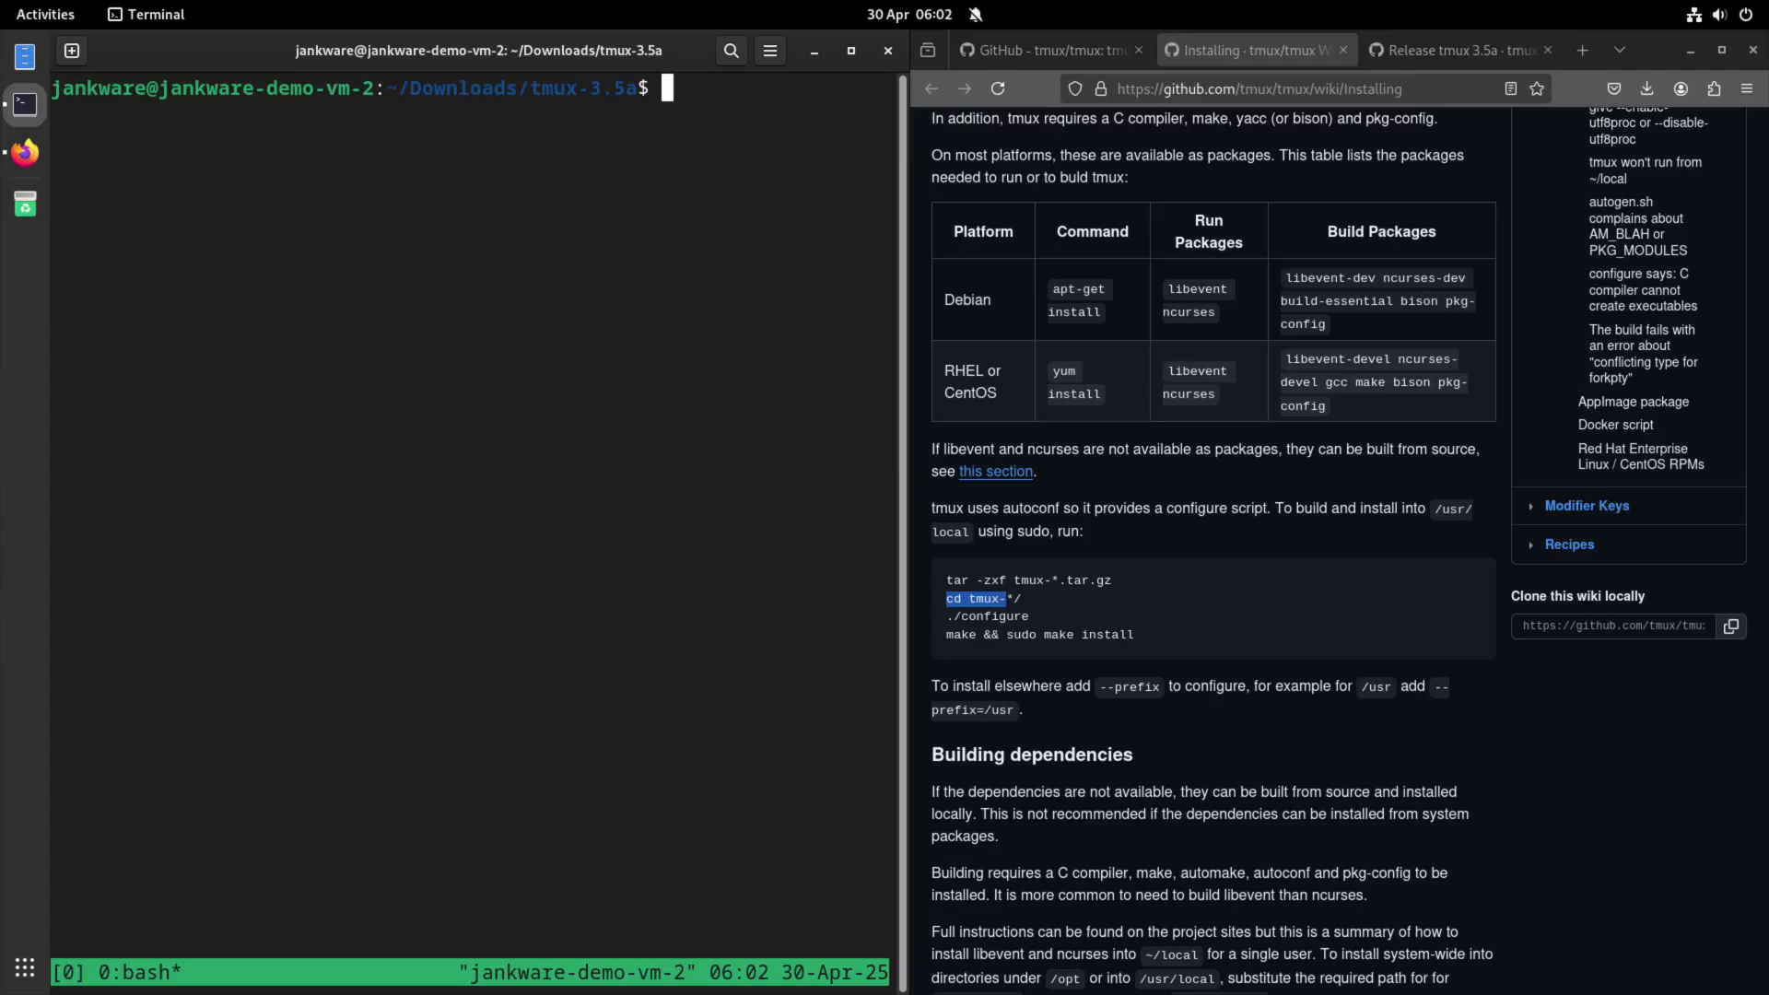
type("exit")
key("Return")
type("tmnux")
key("BackSpace")
key("BackSpace")
key("BackSpace")
key("BackSpace")
type("man tmux")
key("Return")
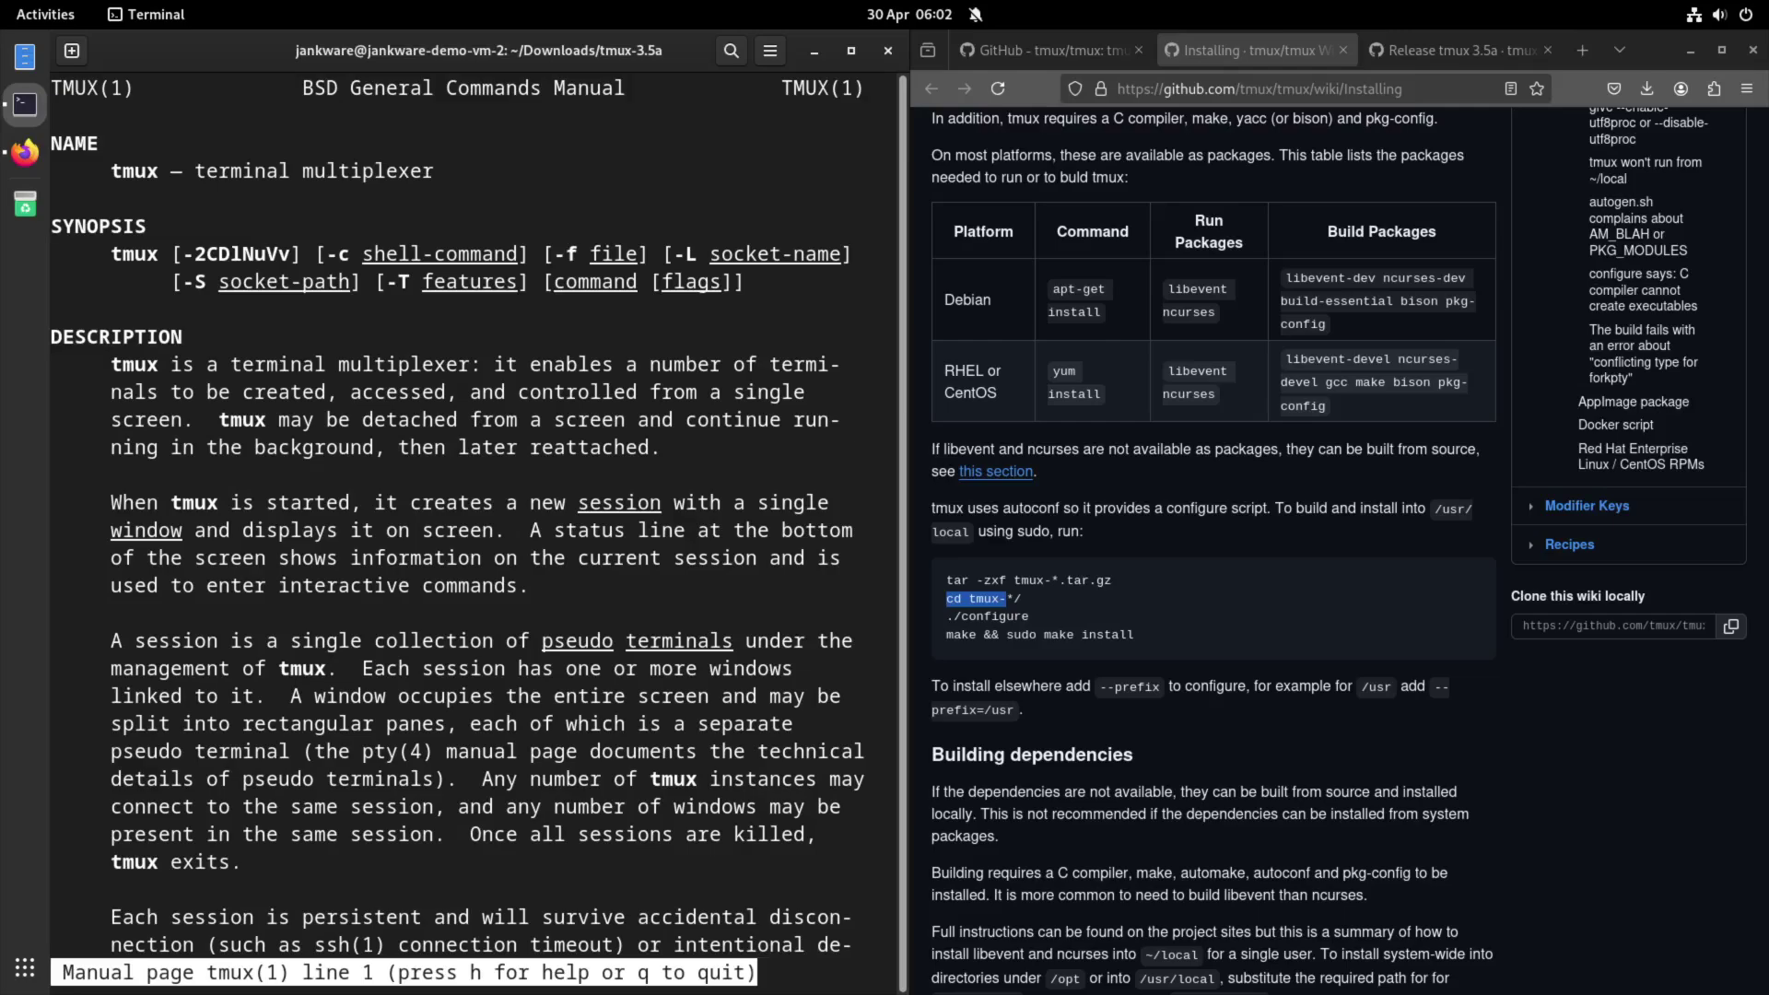
key("space")
key("space")
key("space")
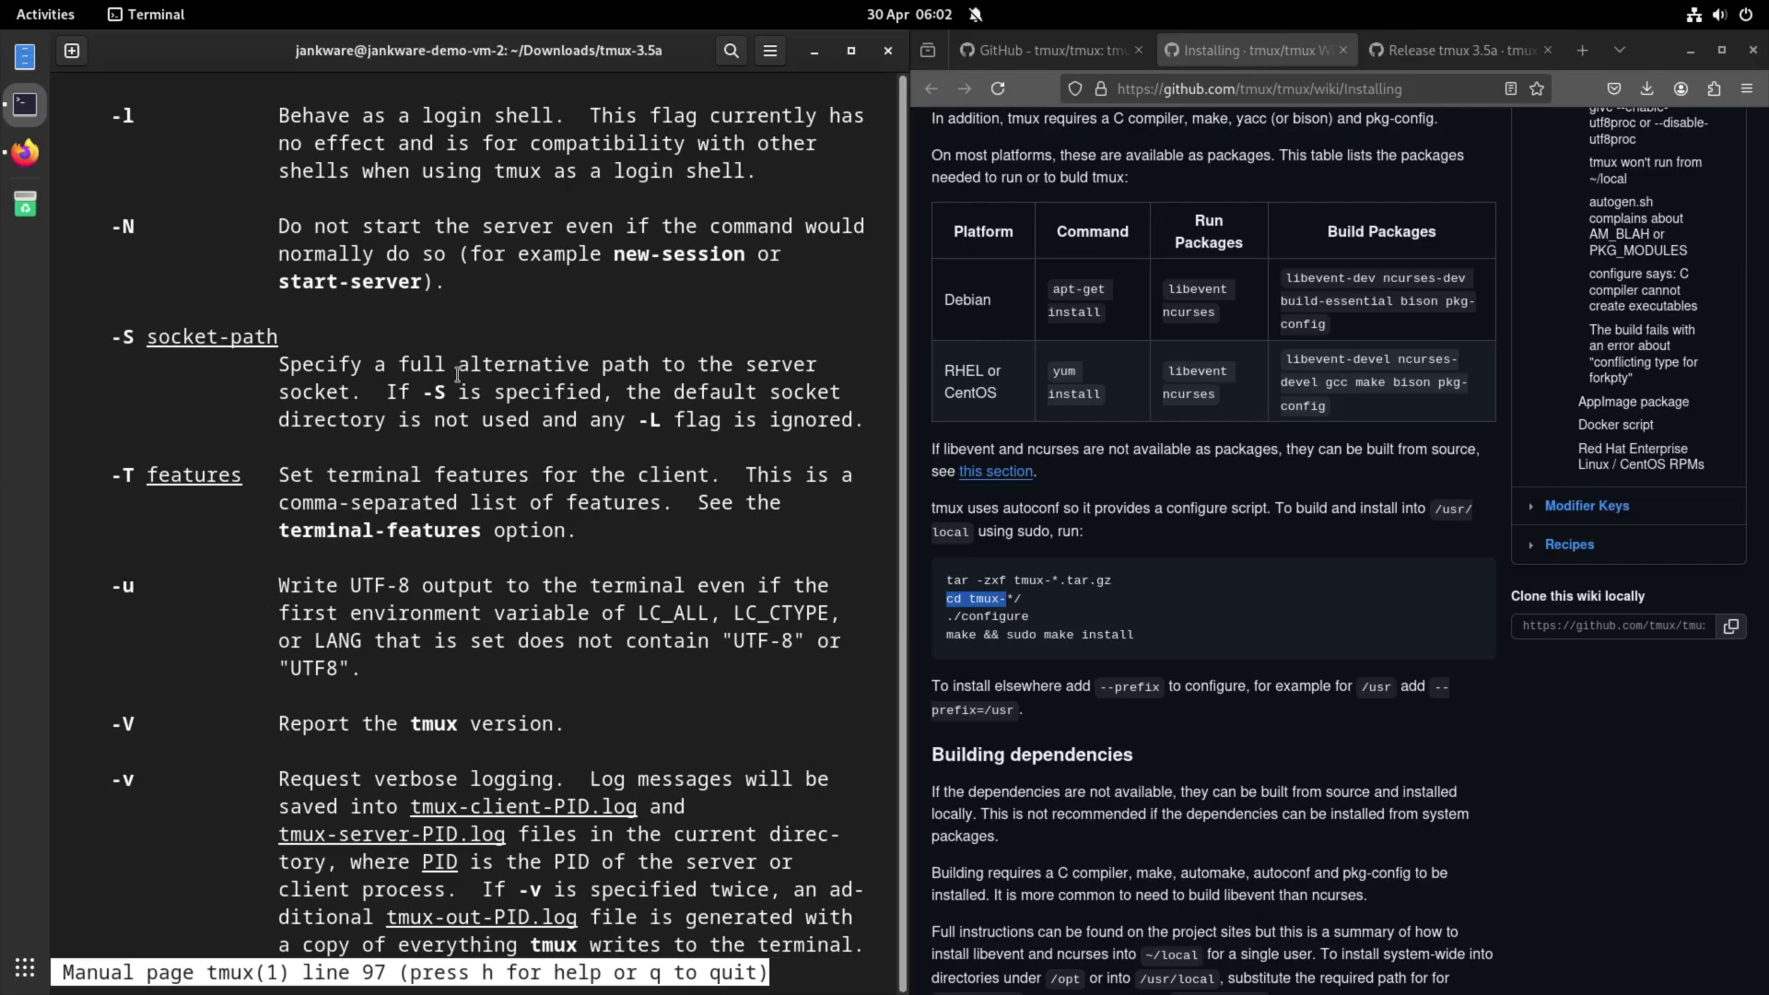
Quit the manual page and run tmux -V, which prints tmux 3.5a
key("q")
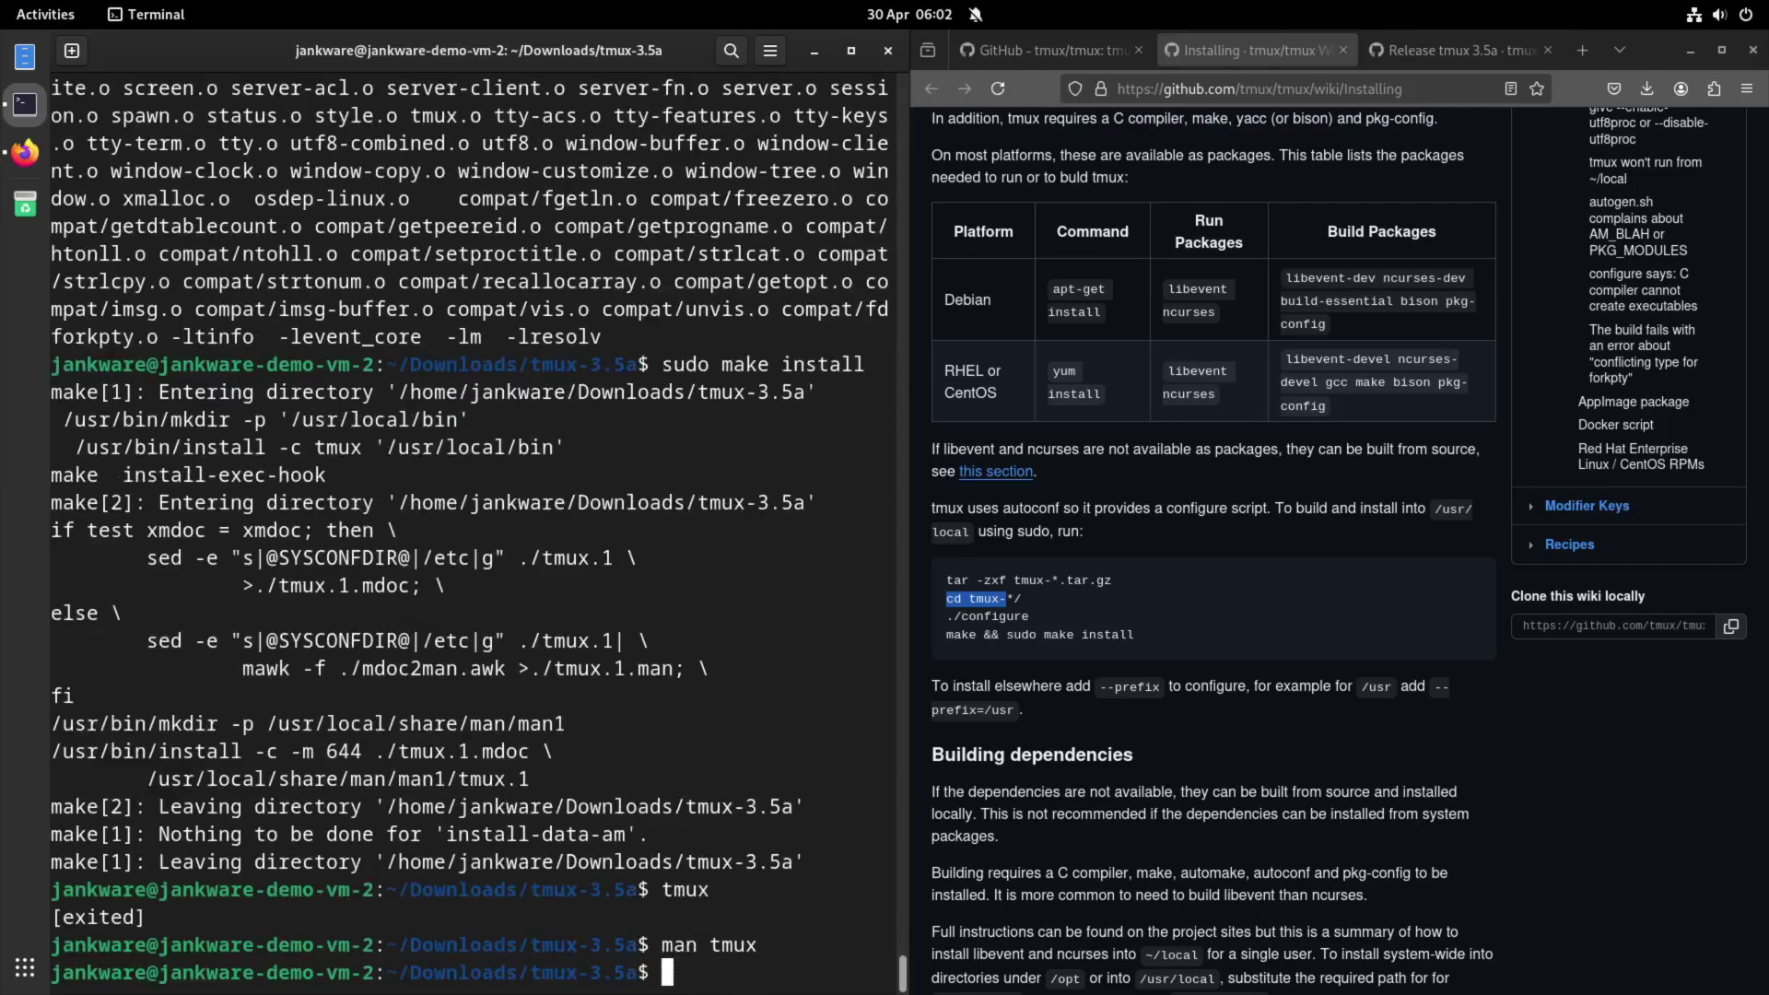
type("tmux -V")
key("Return")
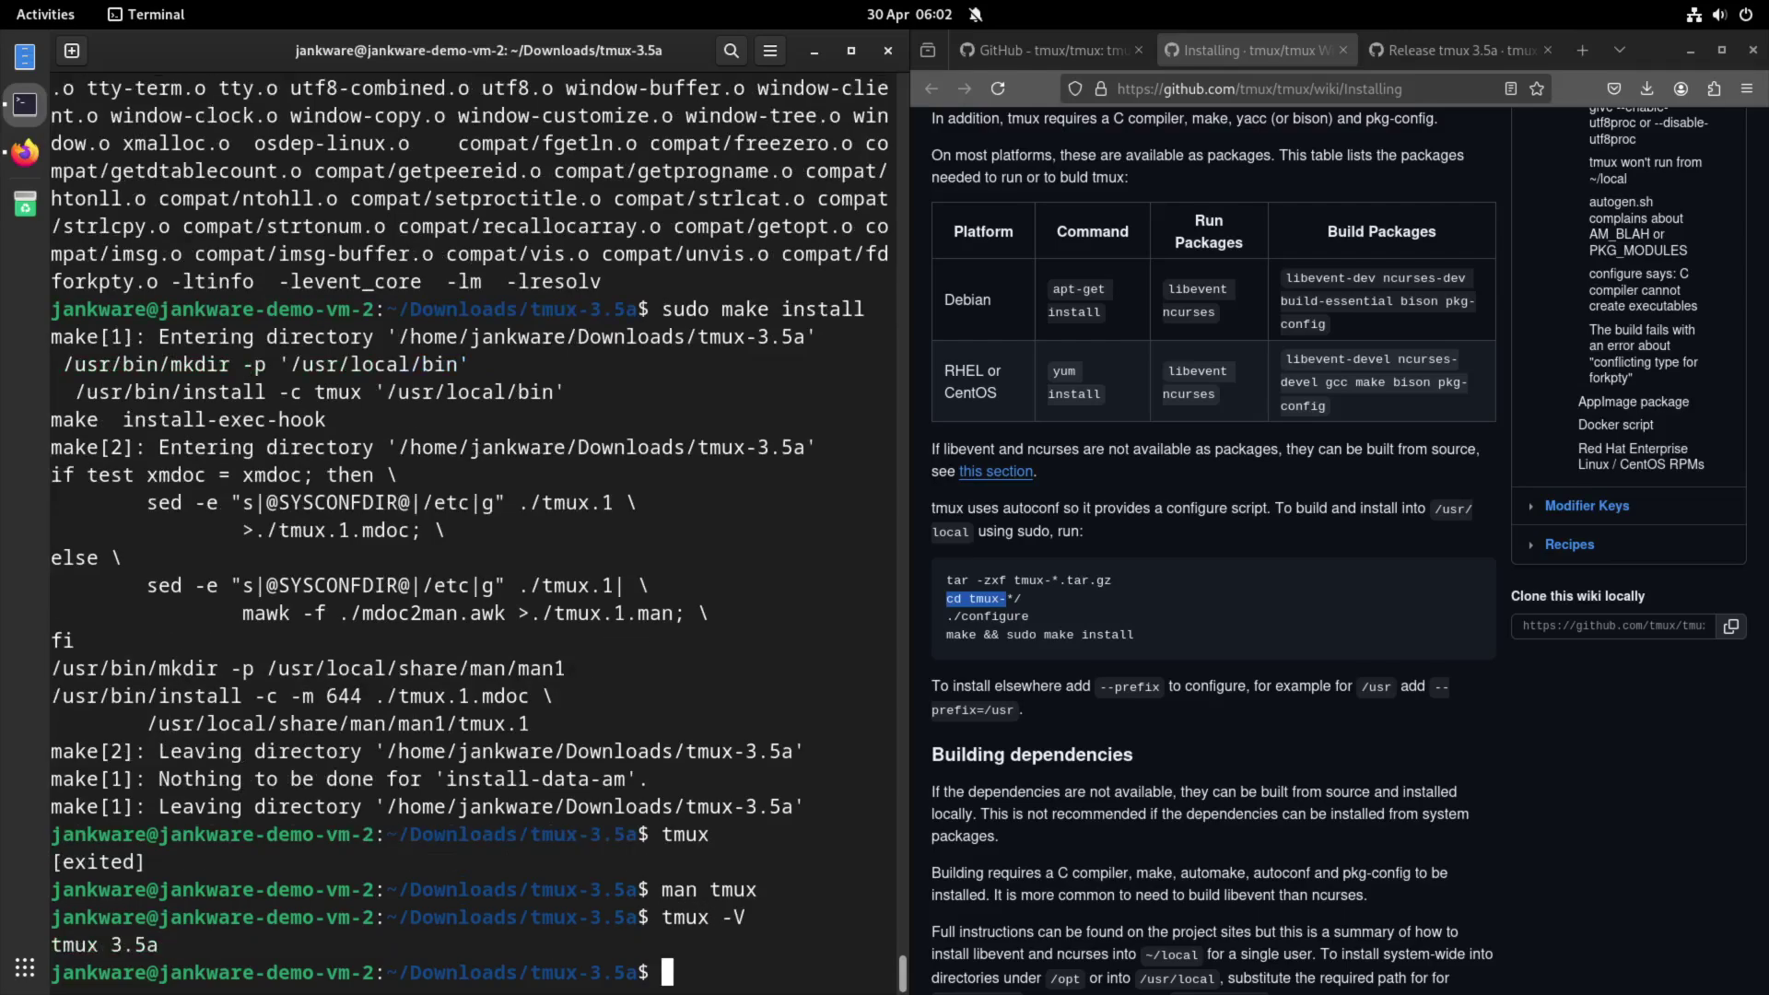